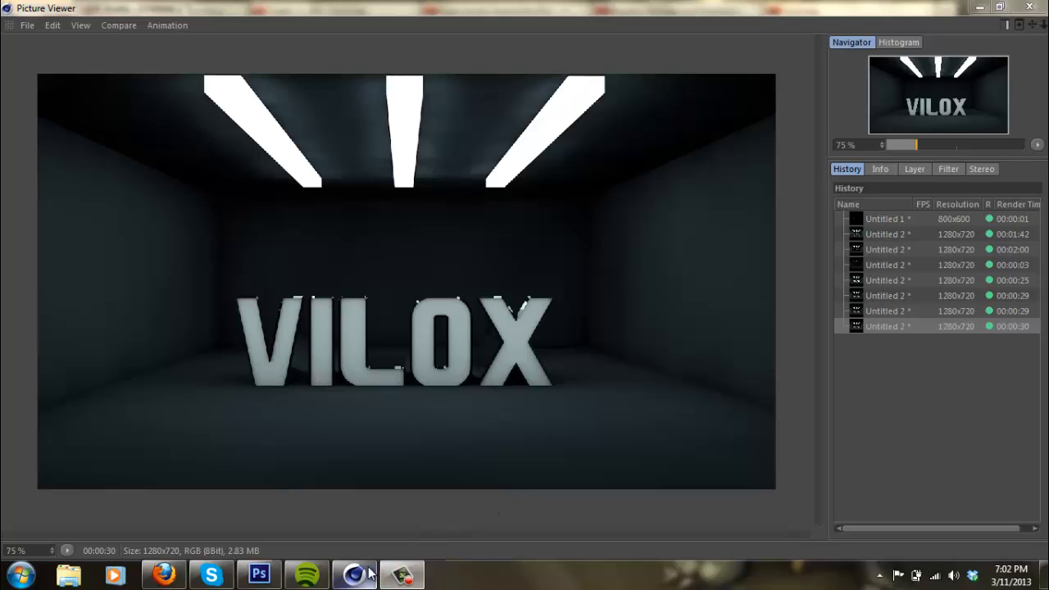
click(414, 574)
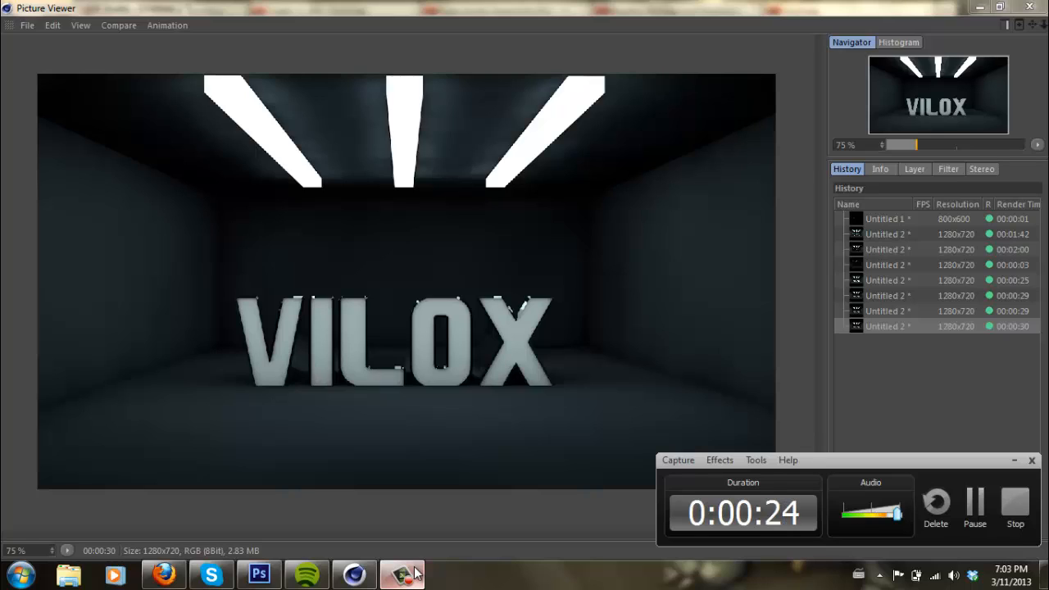
click(416, 573)
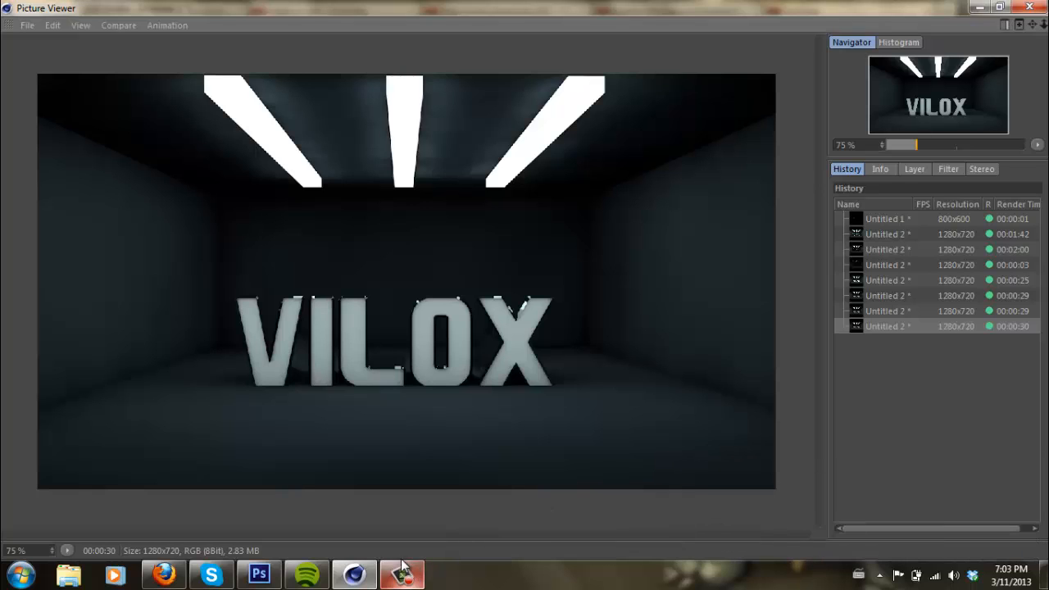
- Switch to the Cinema 4D scene and delete all of its existing objects and materials
click(355, 576)
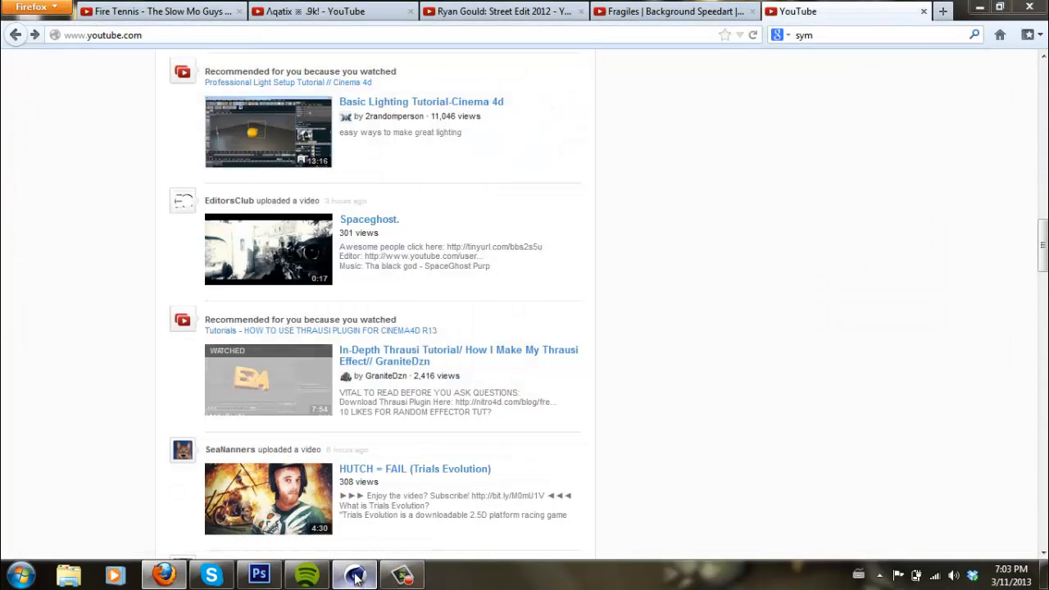
click(355, 575)
click(896, 10)
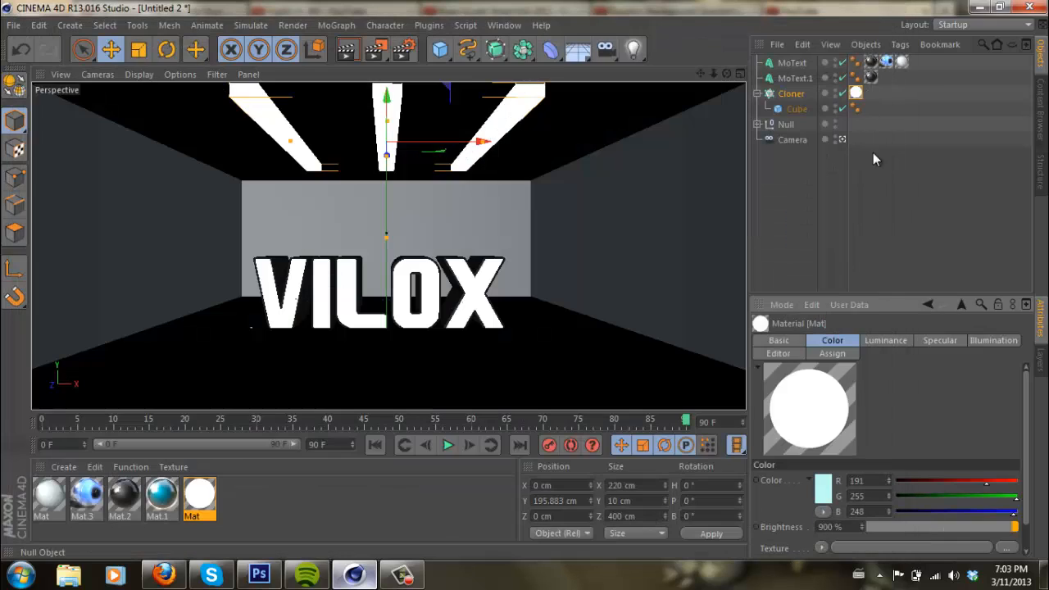
drag(866, 170, 764, 37)
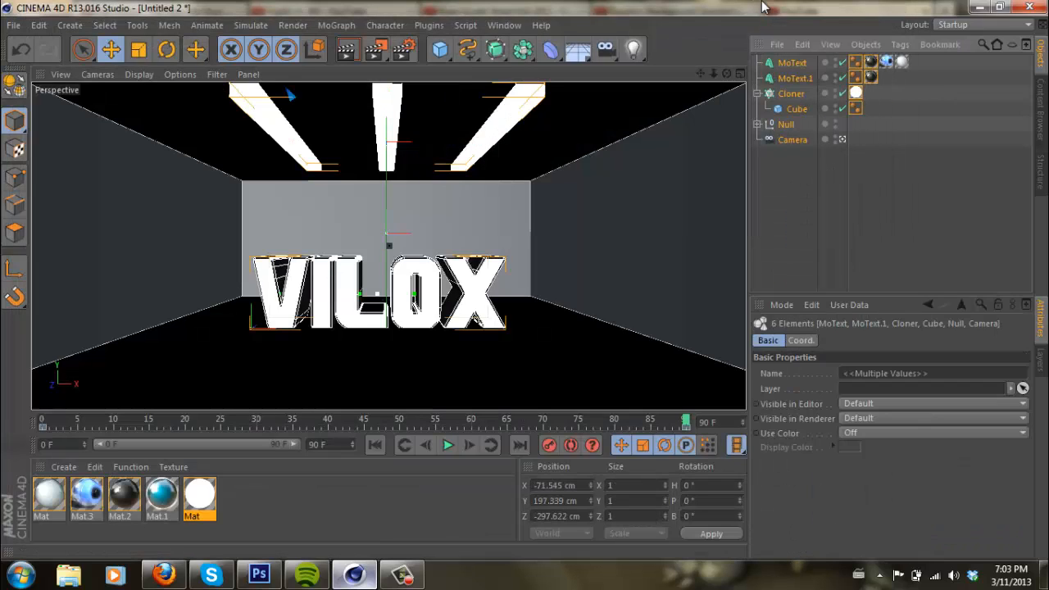
key(Delete)
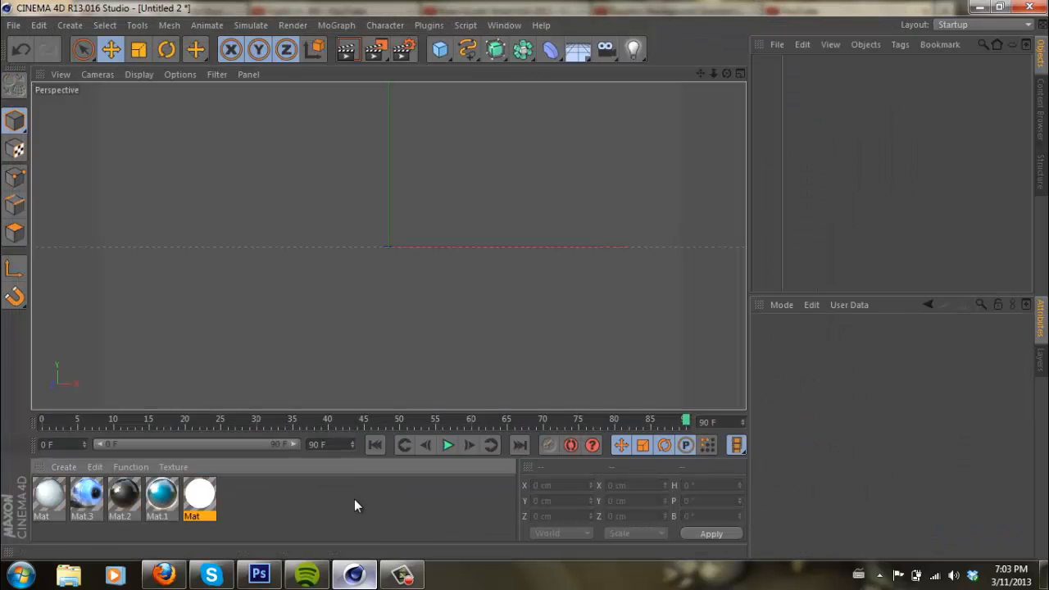
key(ctrl+a)
key(Delete)
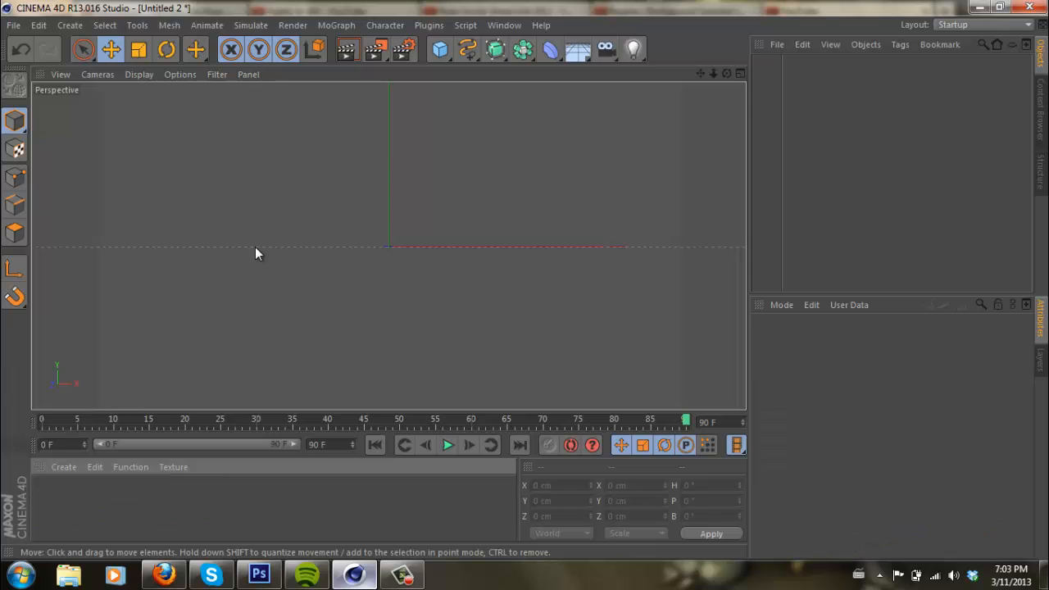
drag(727, 73, 528, 285)
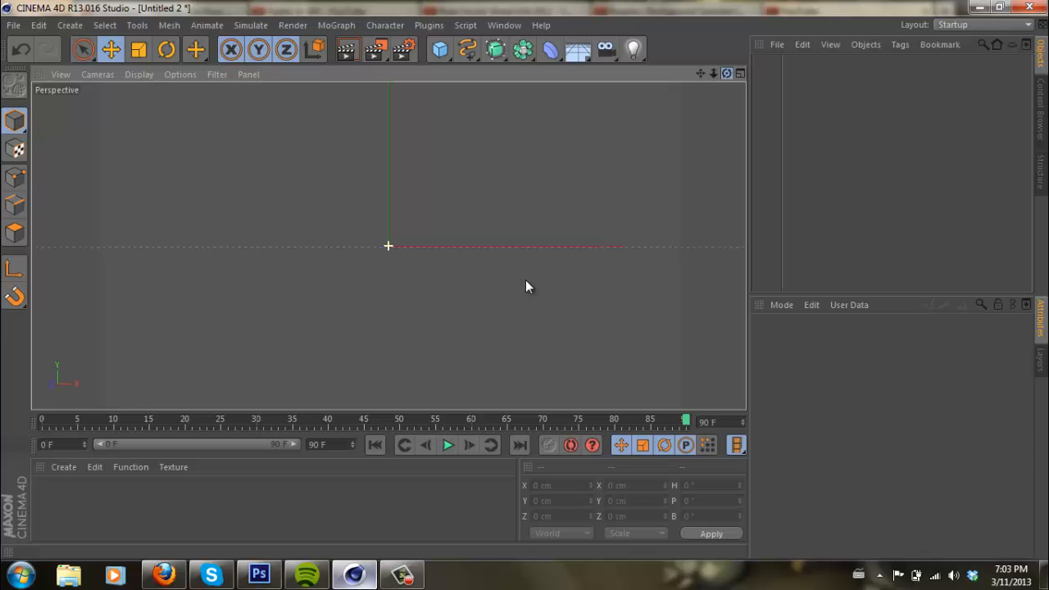
drag(526, 285, 525, 285)
click(446, 52)
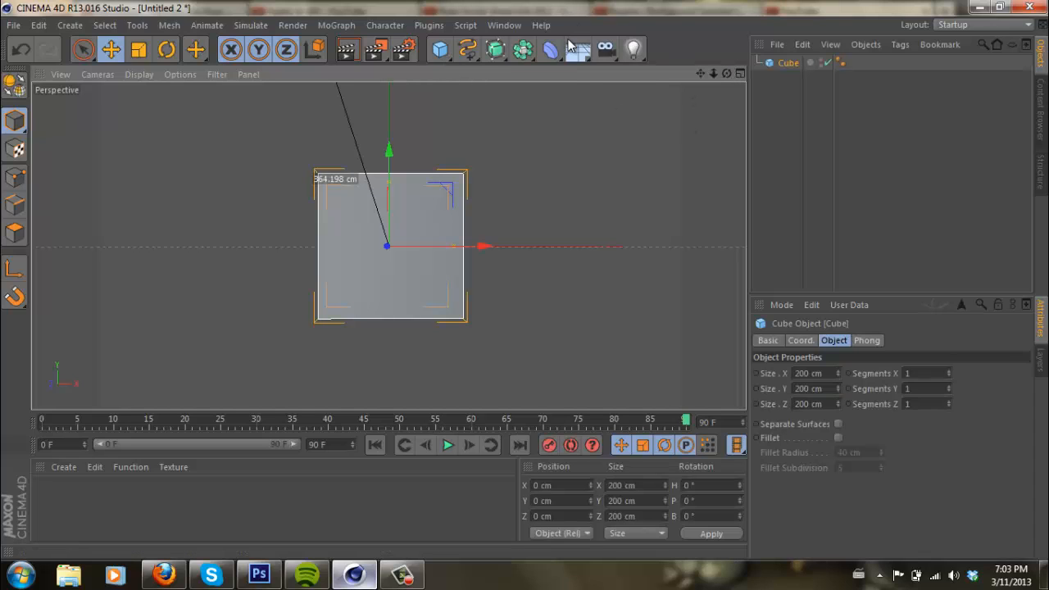
key(Delete)
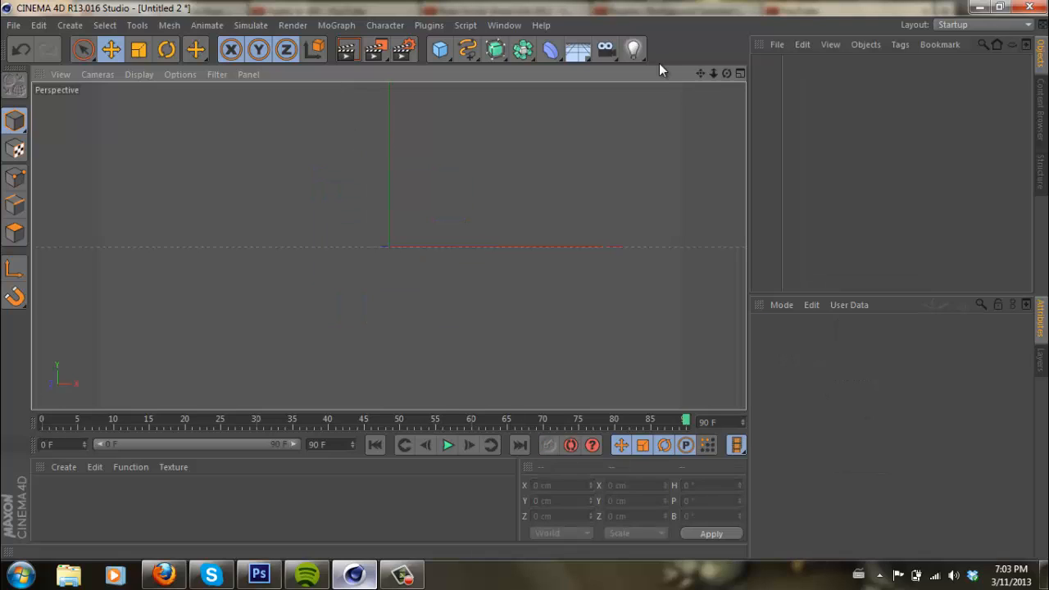
- Add a camera as the active view and record its keyframes at frames 0 and 90
click(605, 48)
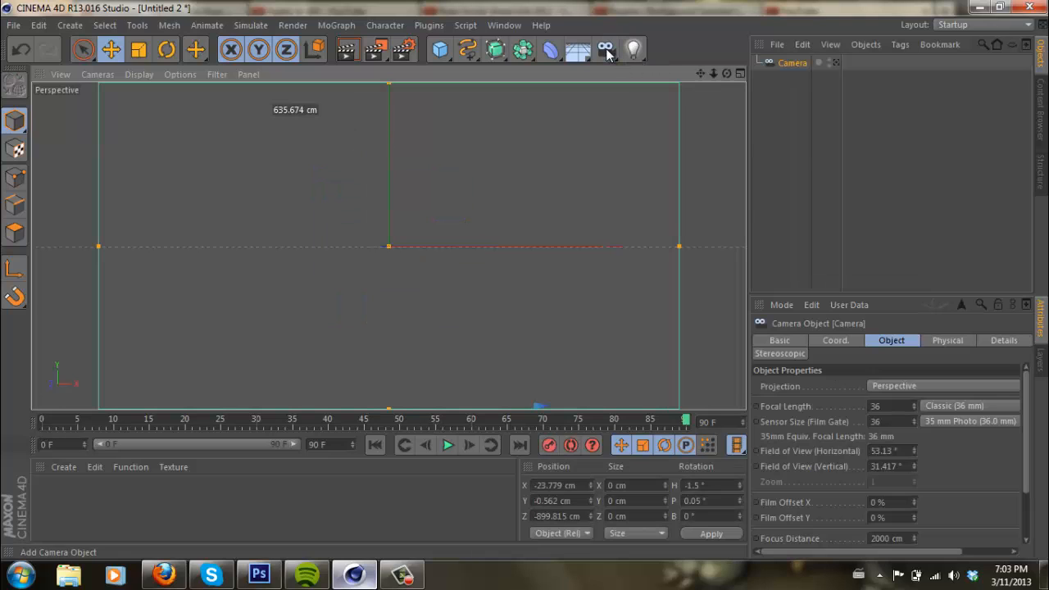
click(836, 64)
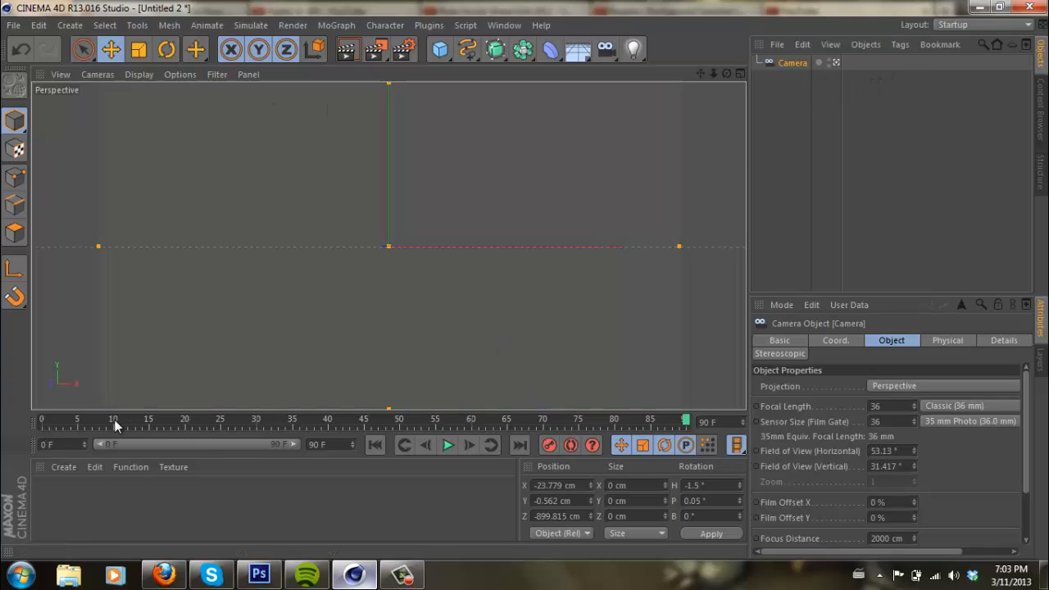
drag(114, 422, 2, 393)
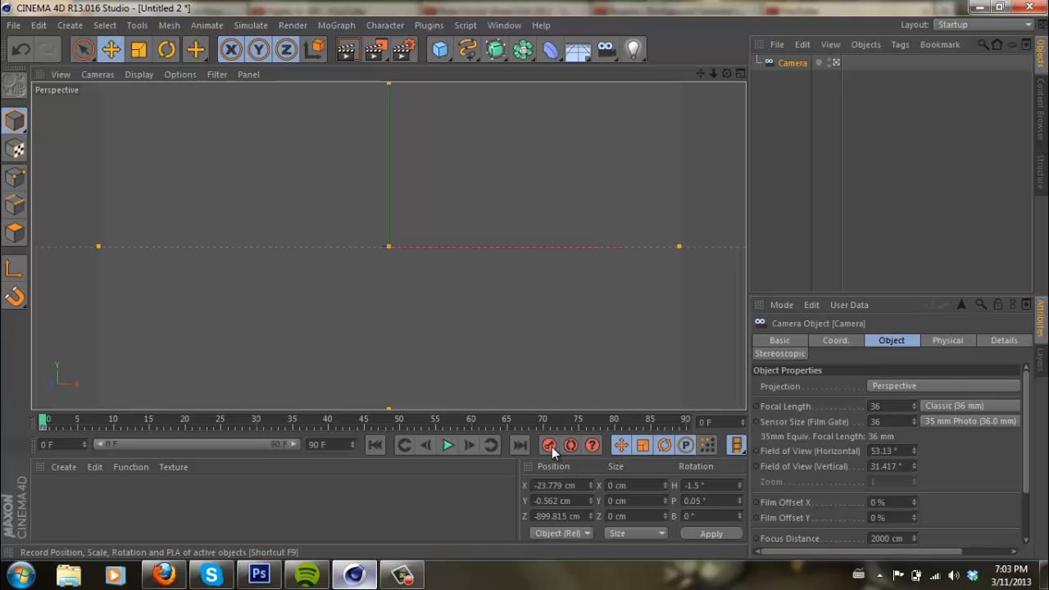
click(686, 421)
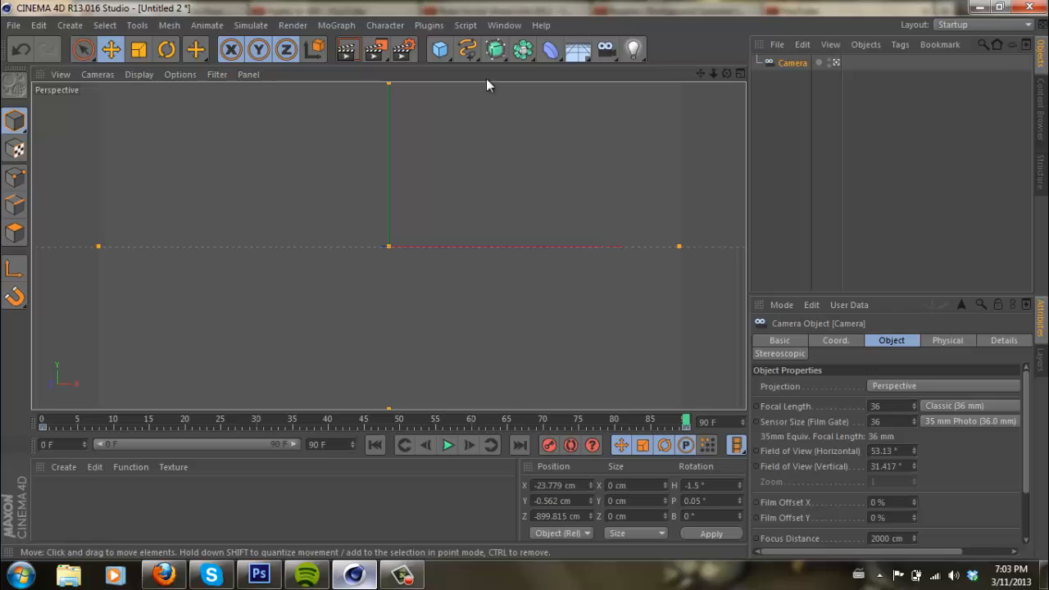
- Add a cube and set its size to 500 cm in X and 800 cm in Z
click(443, 51)
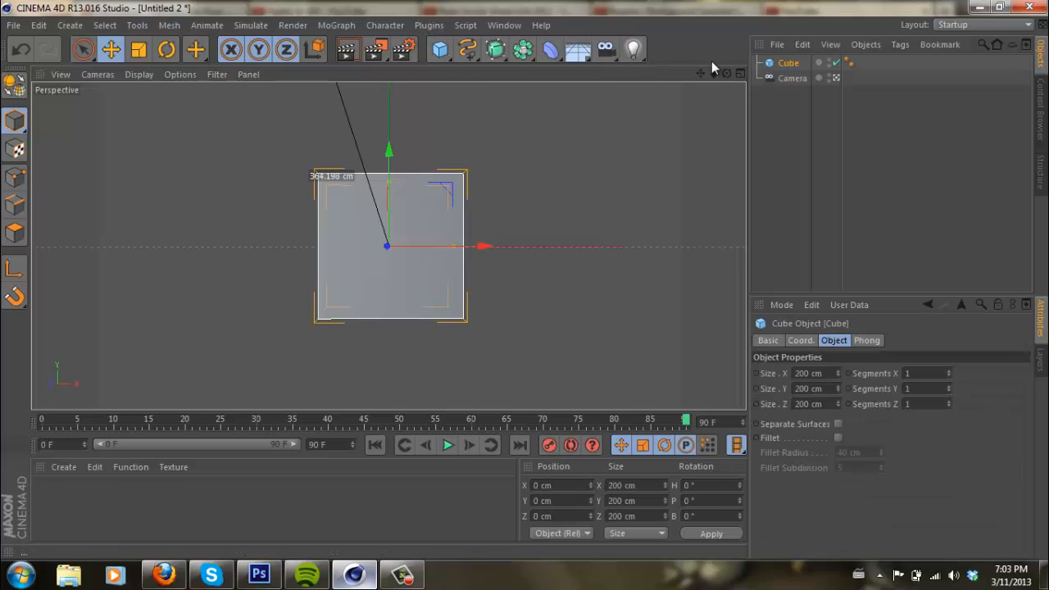
mouse_move(729, 73)
mouse_down()
mouse_move(525, 280)
mouse_move(731, 76)
mouse_up()
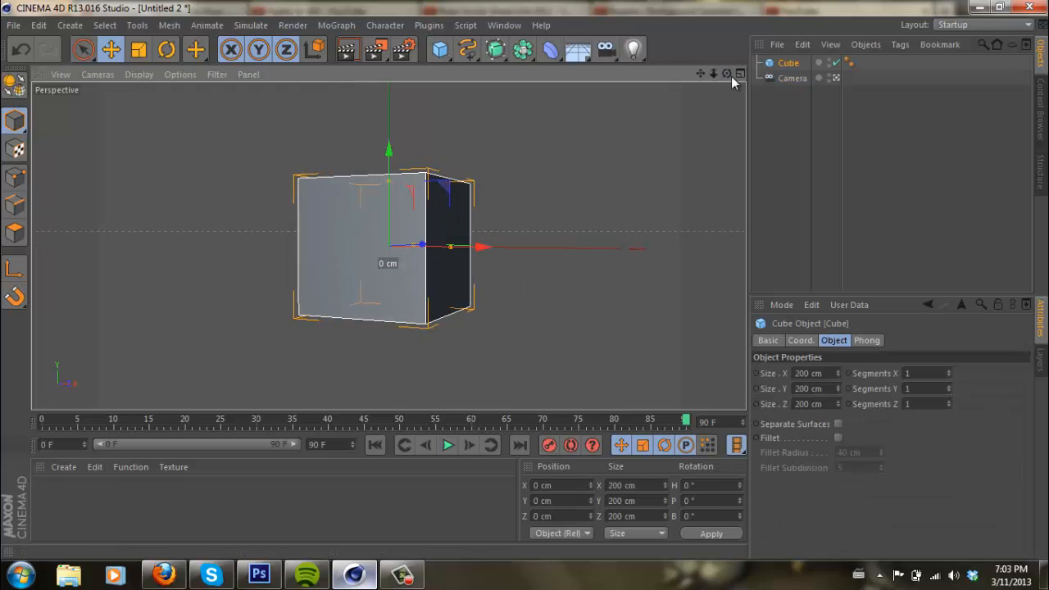
double_click(825, 373)
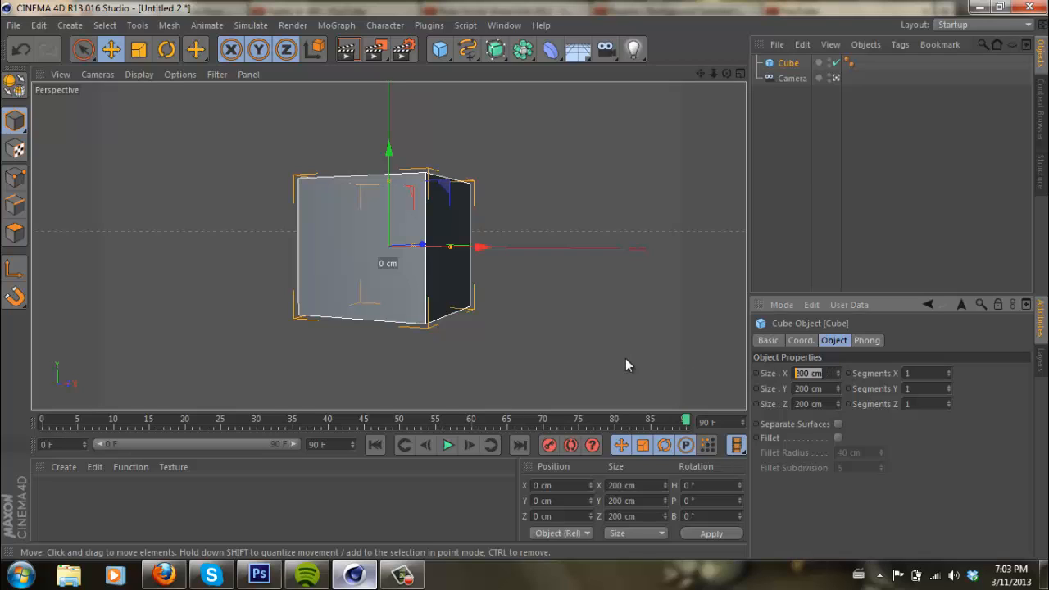
text(500)
key(Return)
key(Tab)
key(Tab)
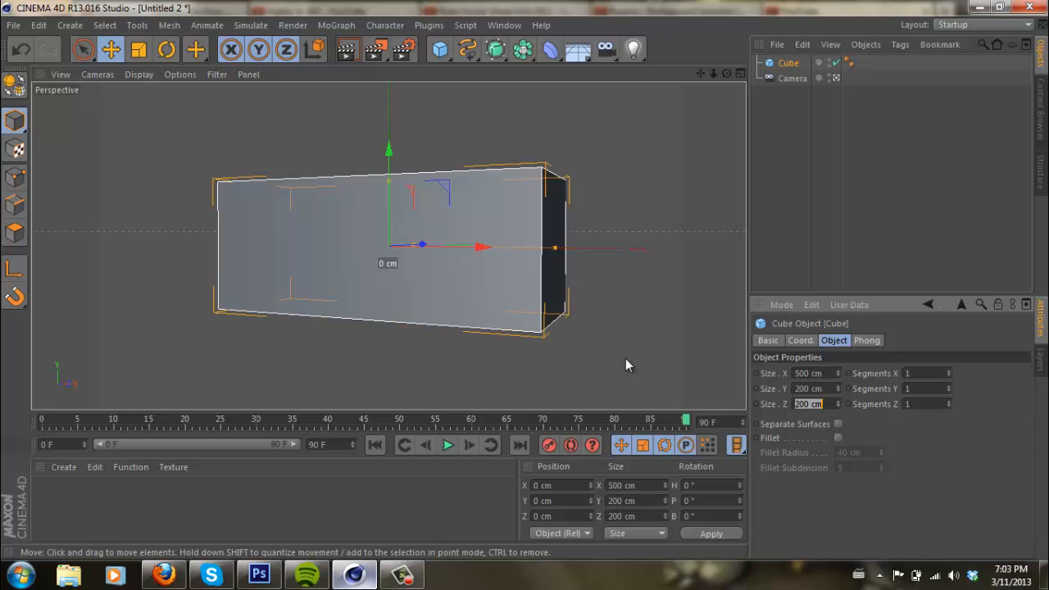
text(800)
key(Return)
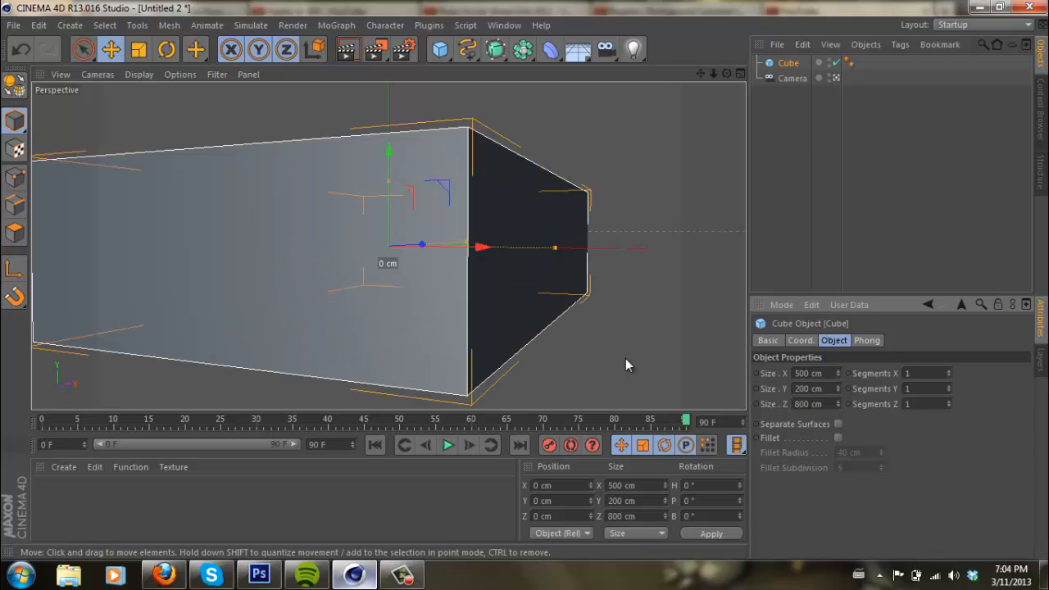
- Raise the cube along Y to about 103 cm so its base sits at ground level
drag(727, 73, 526, 282)
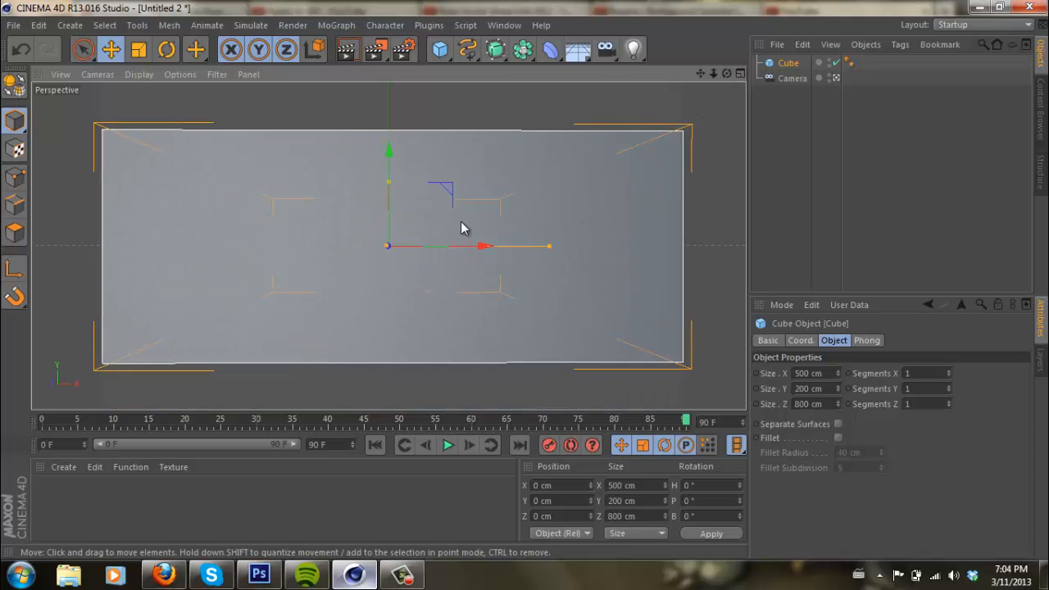
click(741, 73)
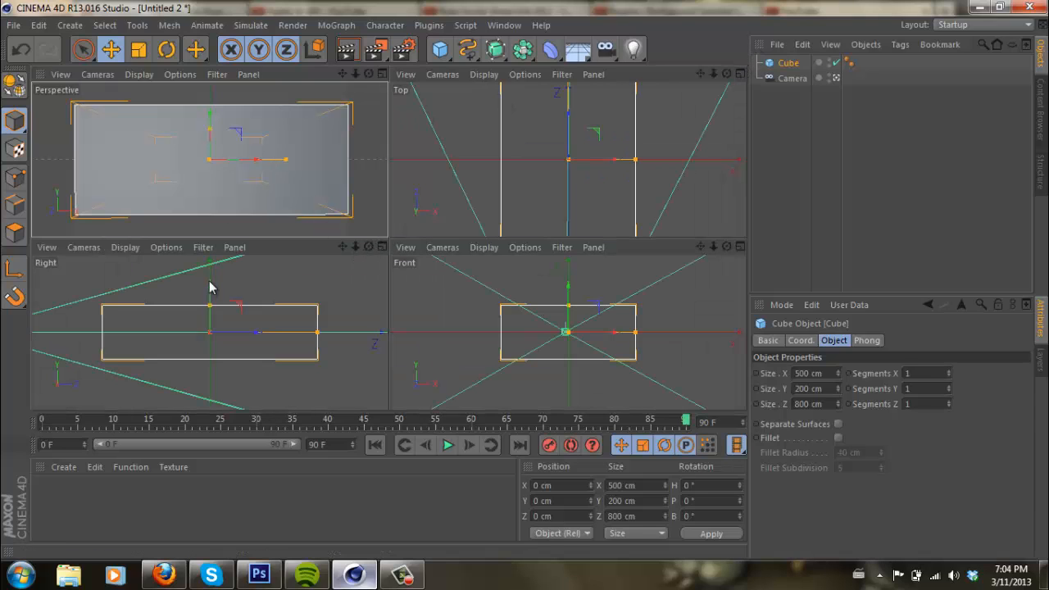
drag(211, 291, 207, 262)
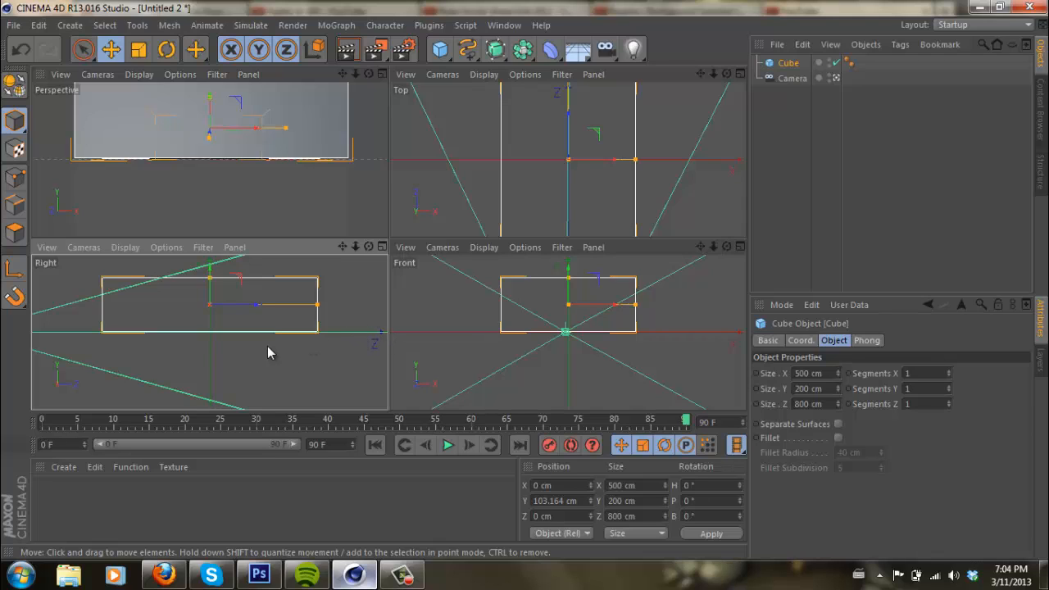
click(382, 75)
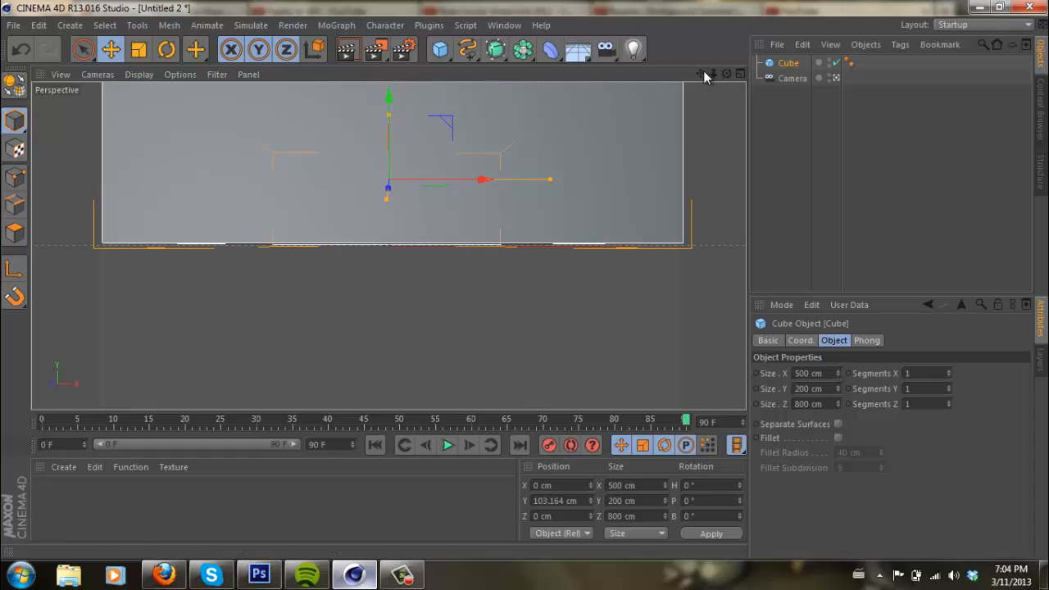
- Make the cube editable and delete its front polygon to open it up as a room
mouse_move(704, 73)
mouse_down()
mouse_move(522, 292)
mouse_move(526, 281)
mouse_up()
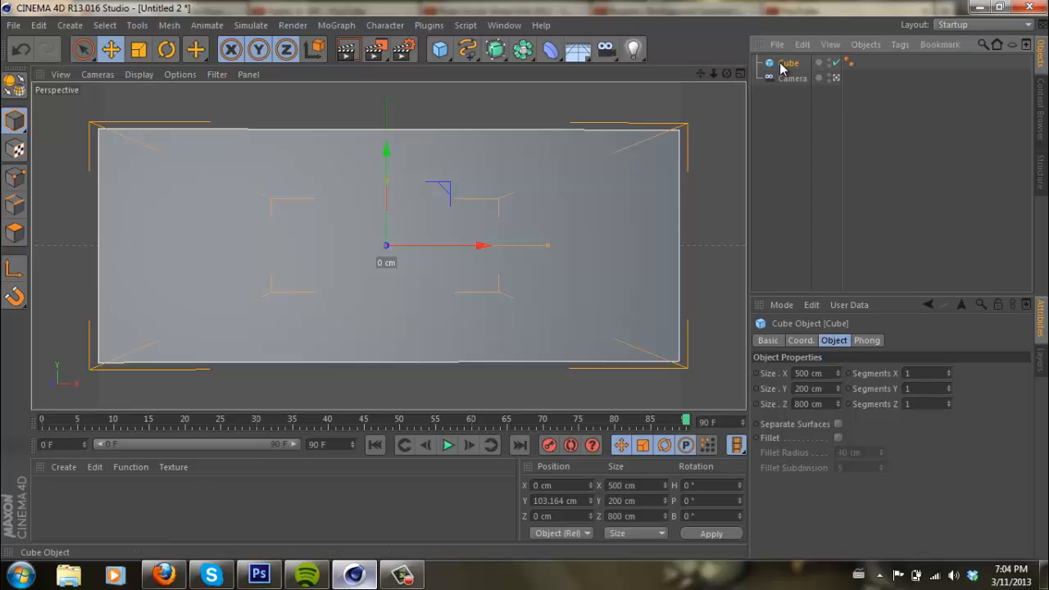
key(c)
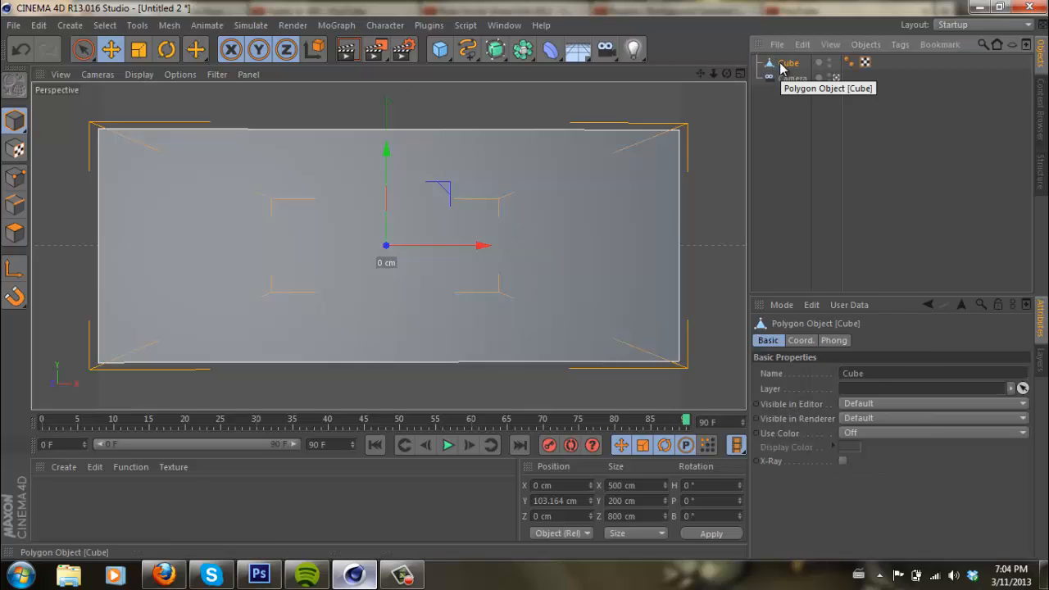
click(14, 235)
click(240, 174)
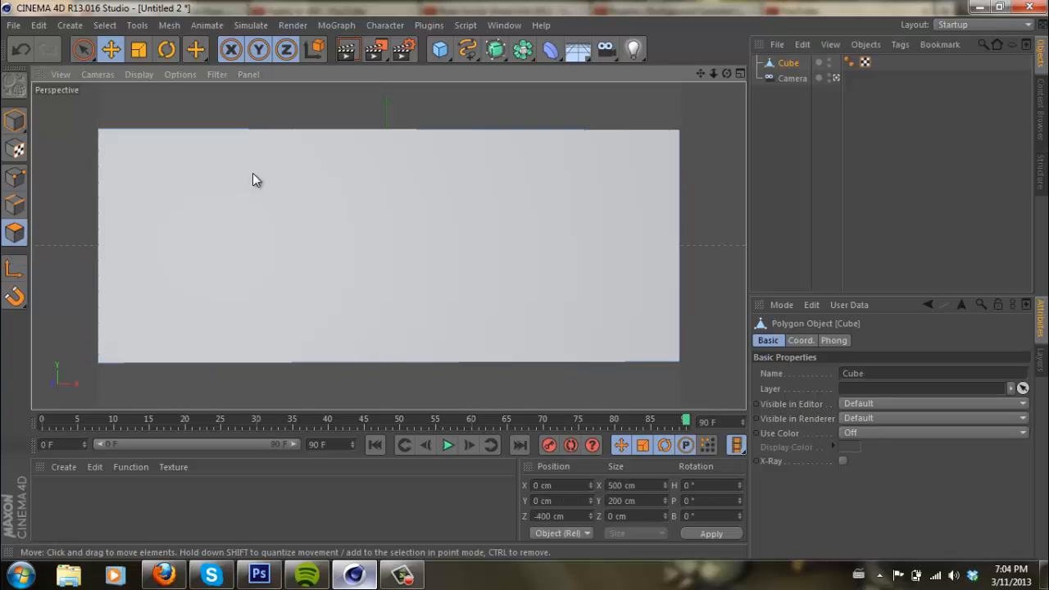
key(Delete)
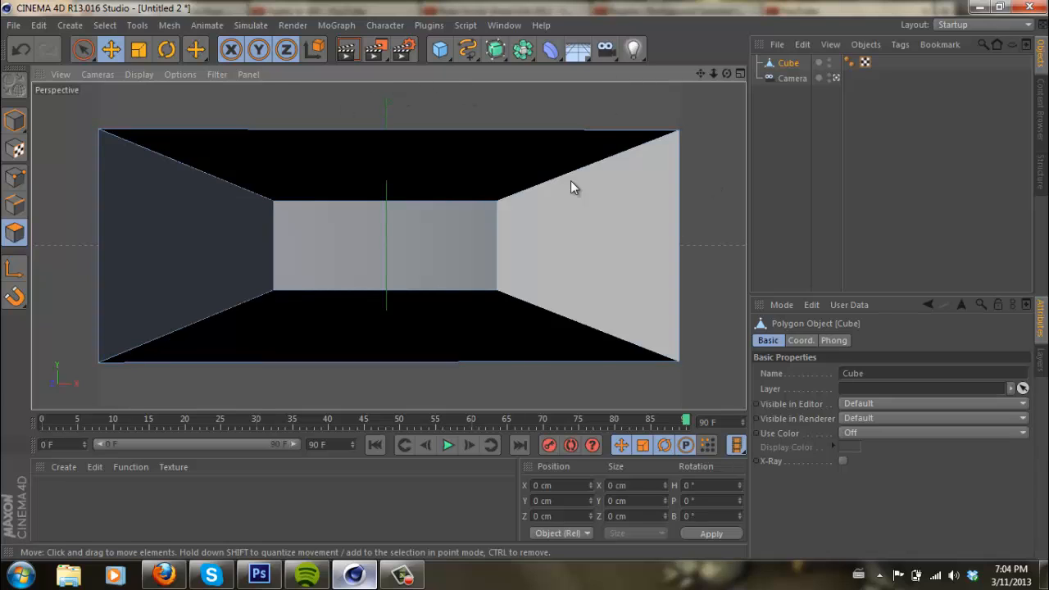
- Delete the camera's keyframes at frames 90 and 0
click(794, 78)
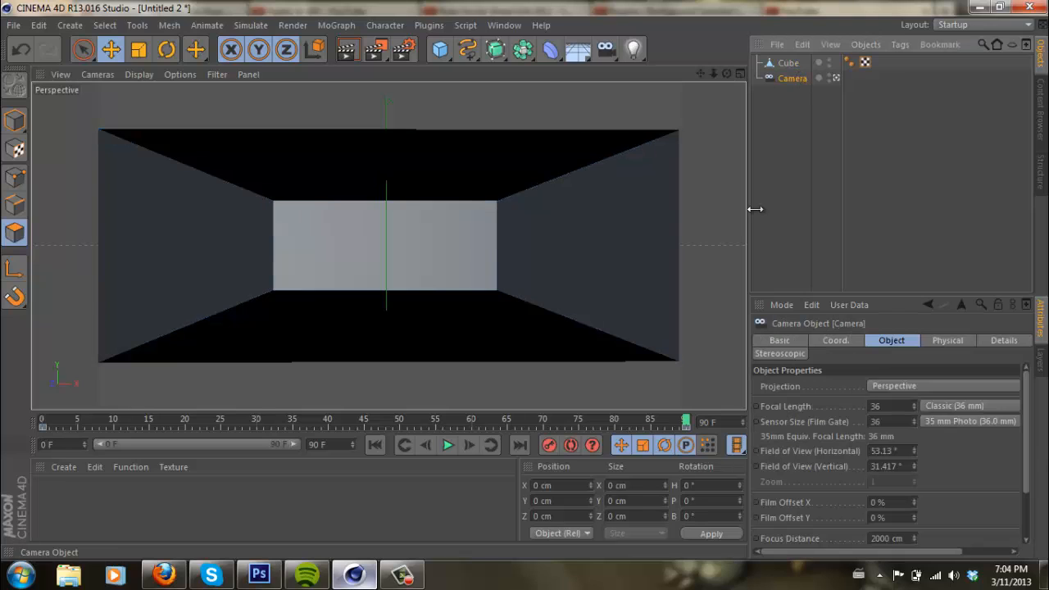
click(686, 428)
key(Delete)
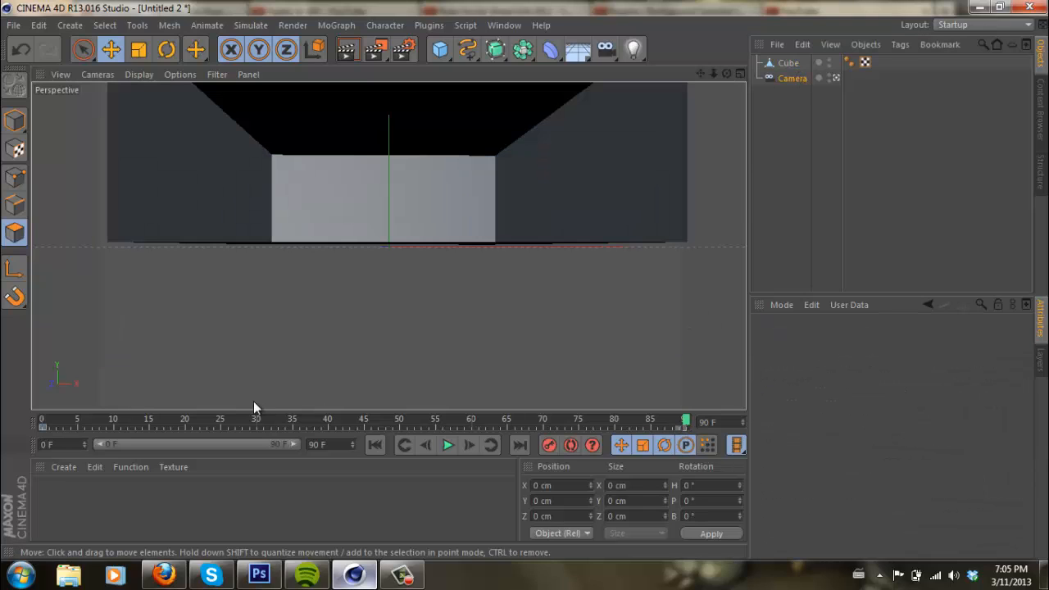
click(40, 423)
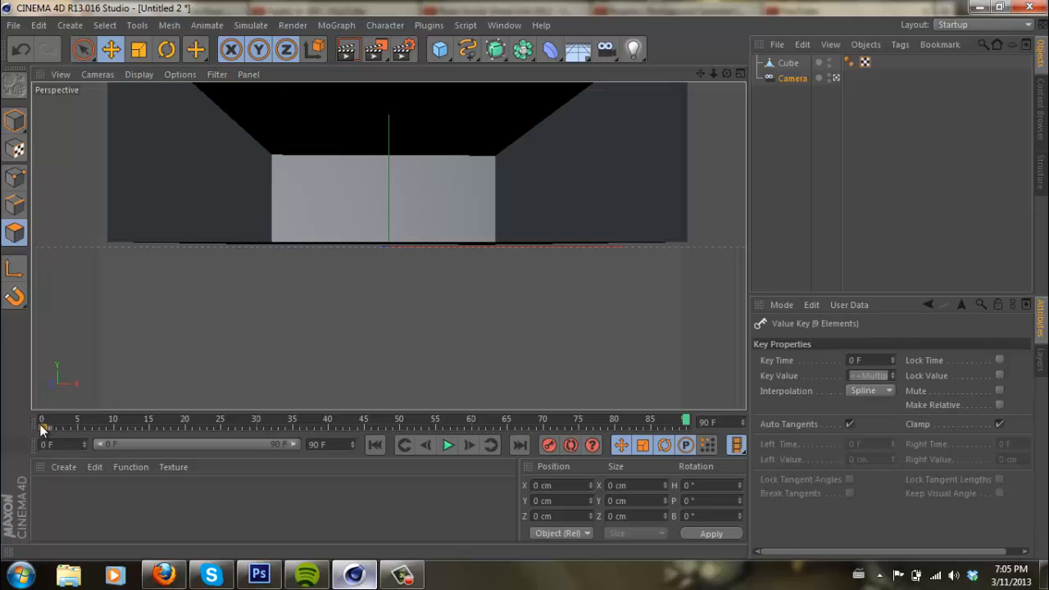
key(Delete)
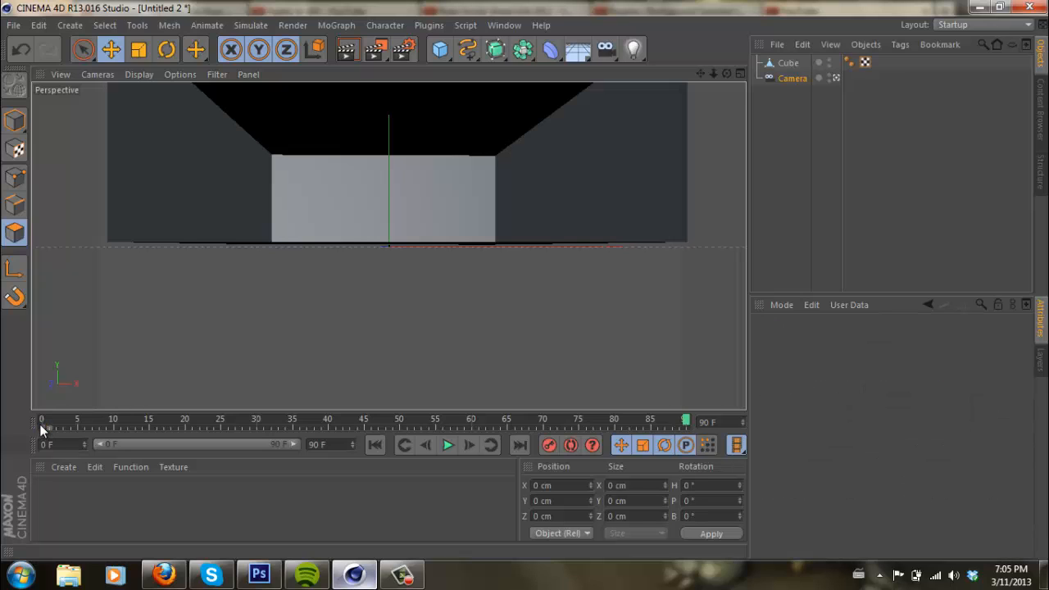
- Reframe the camera so the room's interior fills the view and record its keyframes at frames 0 and 90
drag(701, 73, 525, 282)
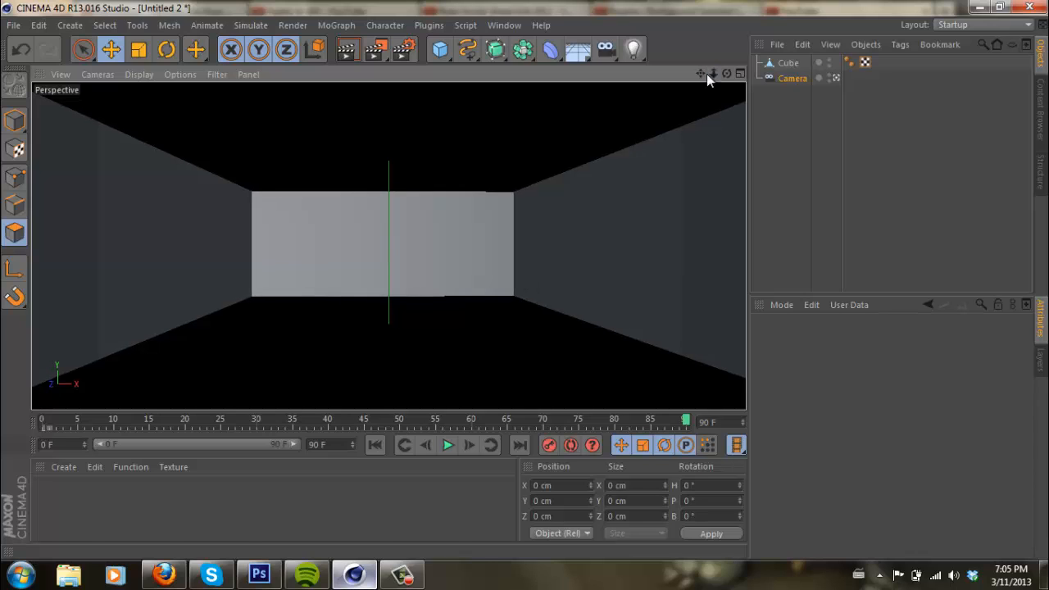
click(63, 424)
drag(63, 425, 42, 426)
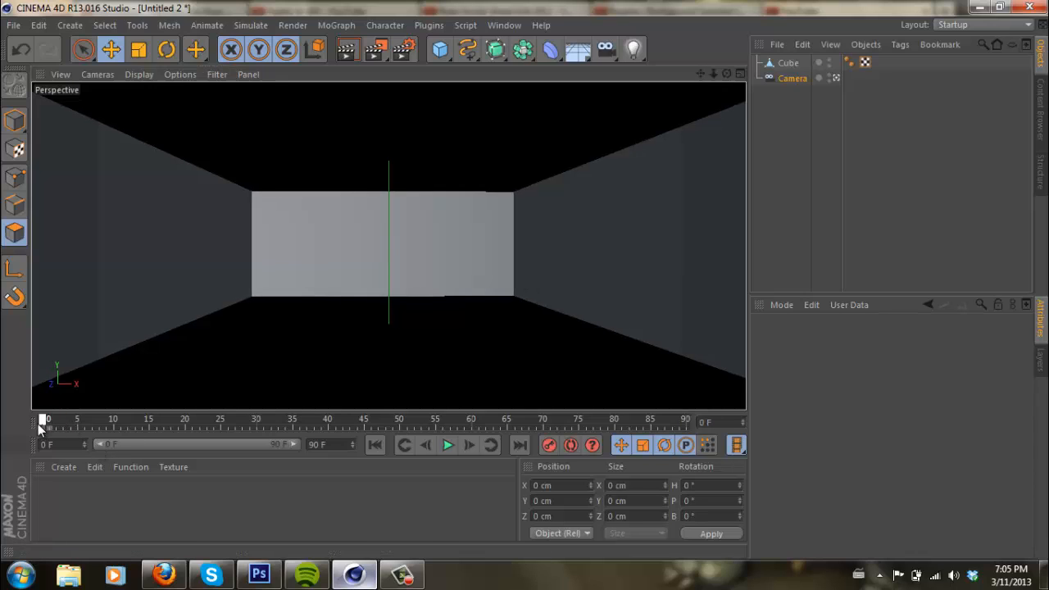
click(551, 445)
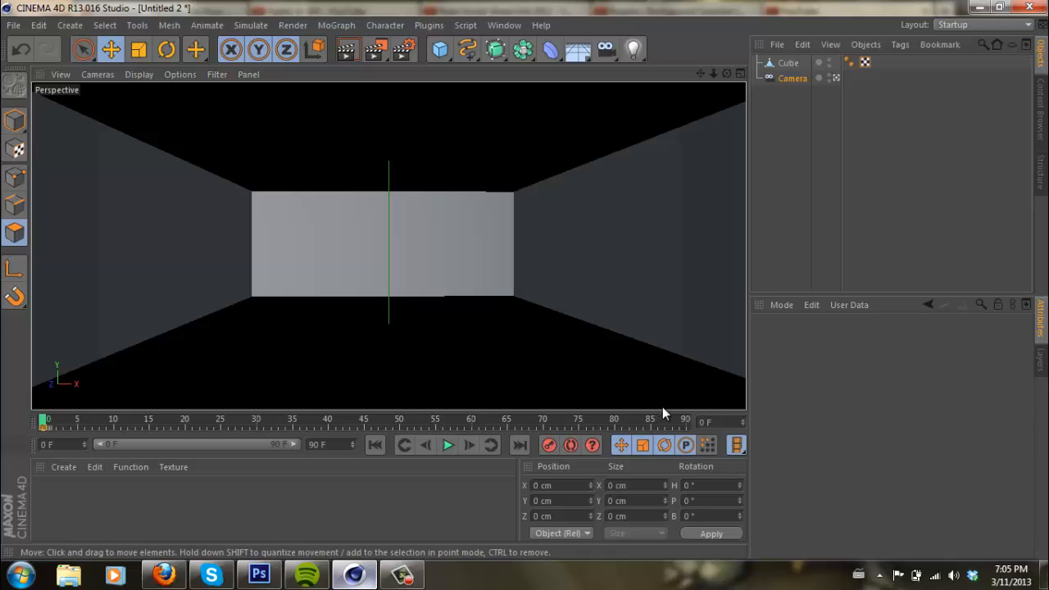
click(684, 421)
click(549, 446)
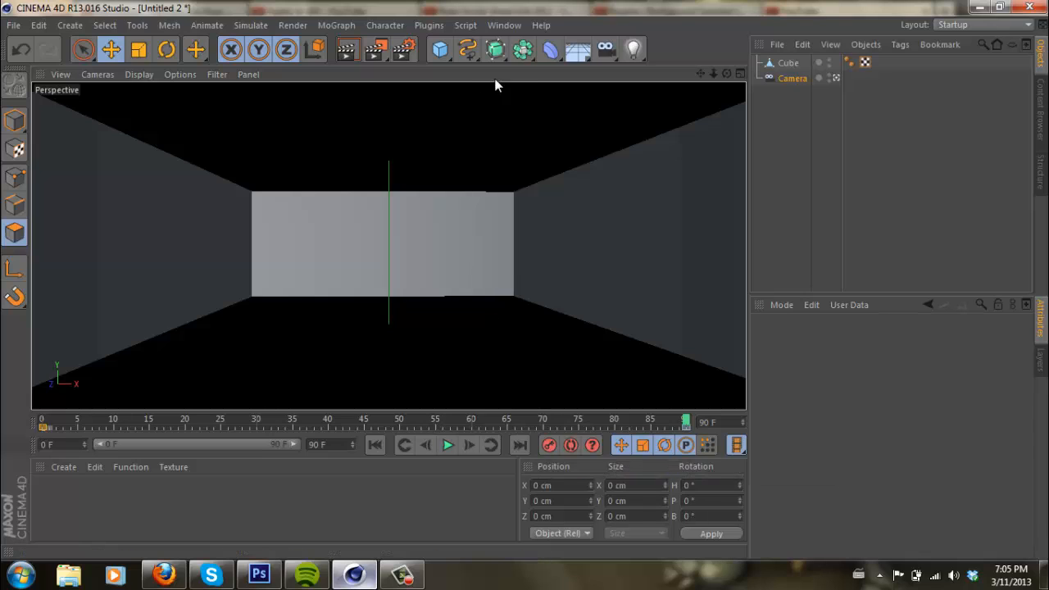
- Add a second cube and size it 5 cm in X, 10 cm in Y and 400 cm in Z
click(440, 49)
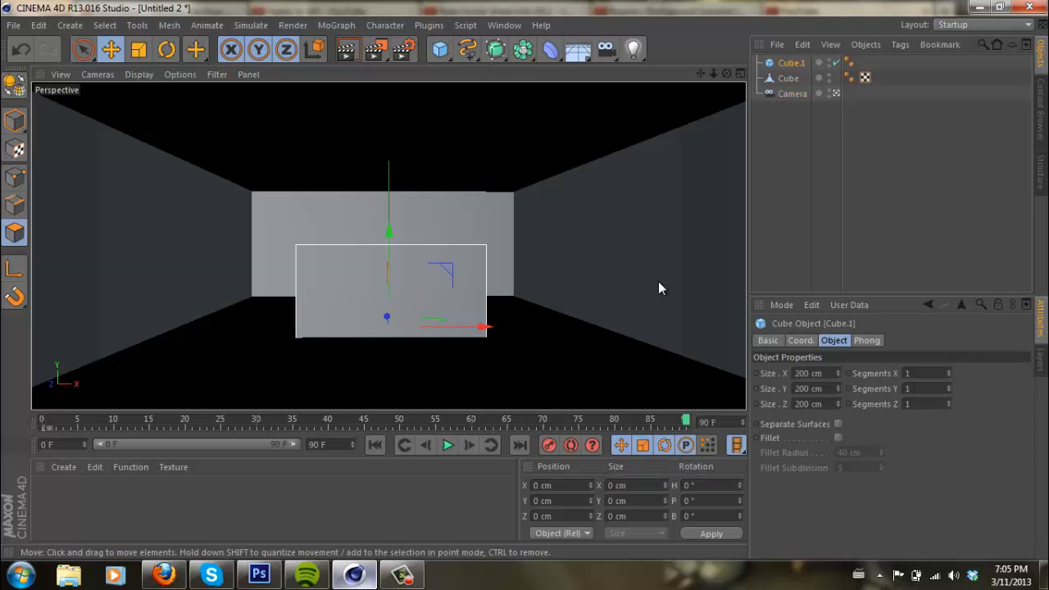
click(824, 373)
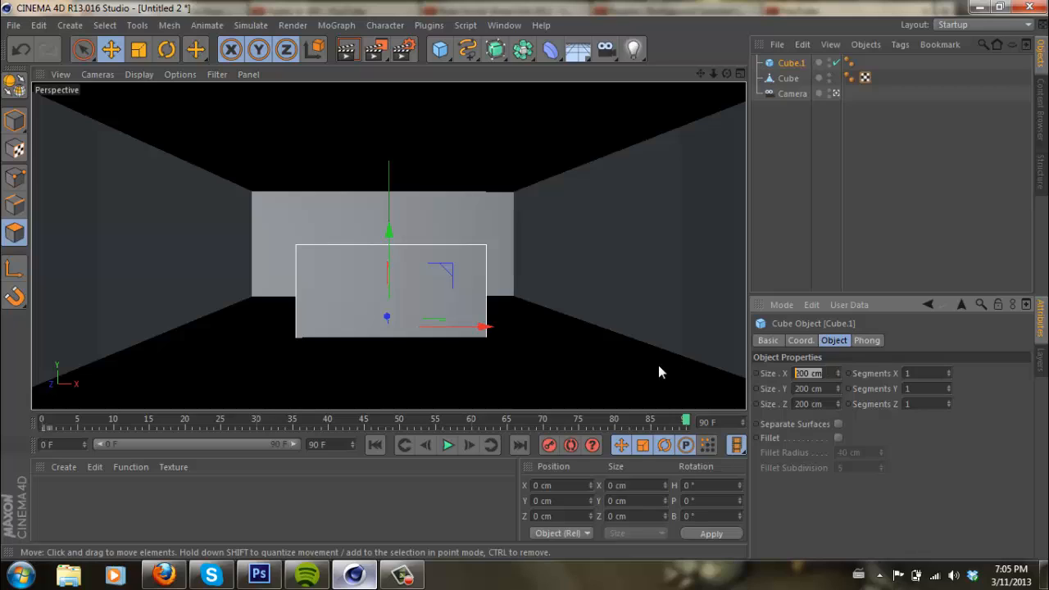
text(10)
key(Tab)
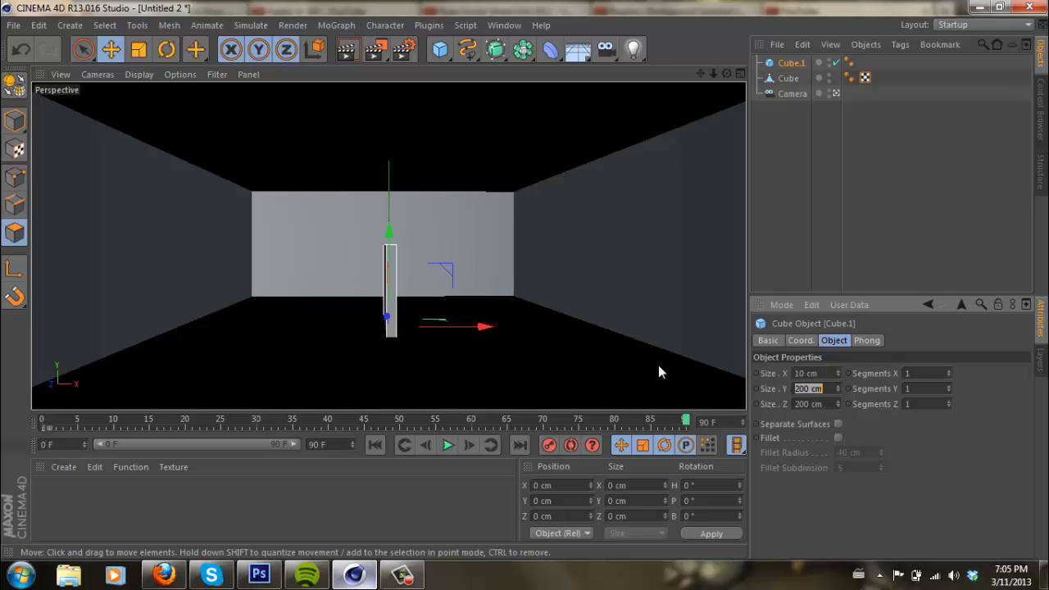
key(shift+Tab)
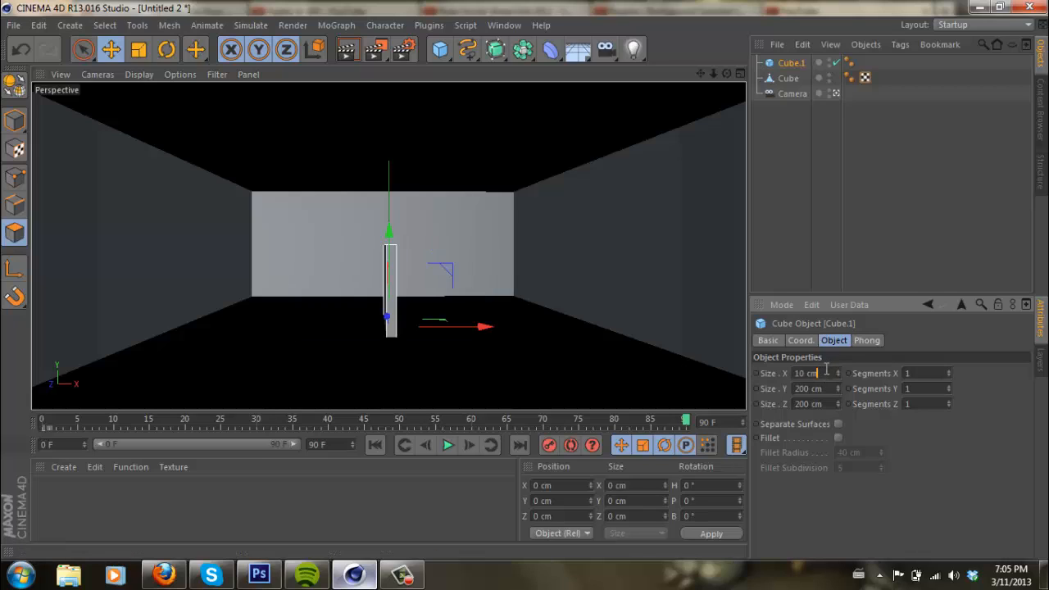
text(5)
key(Tab)
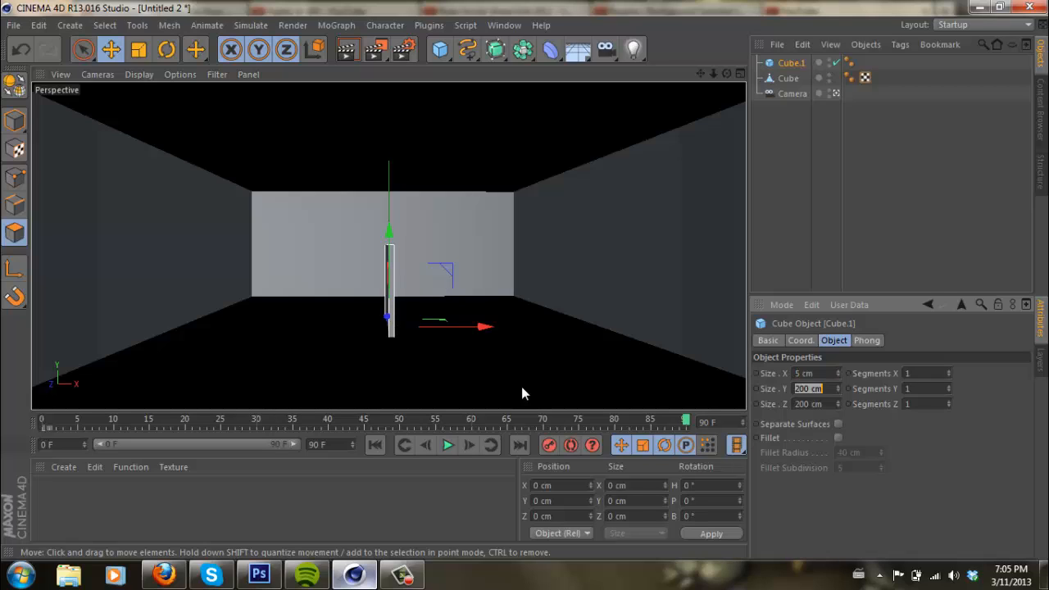
text(20)
key(Tab)
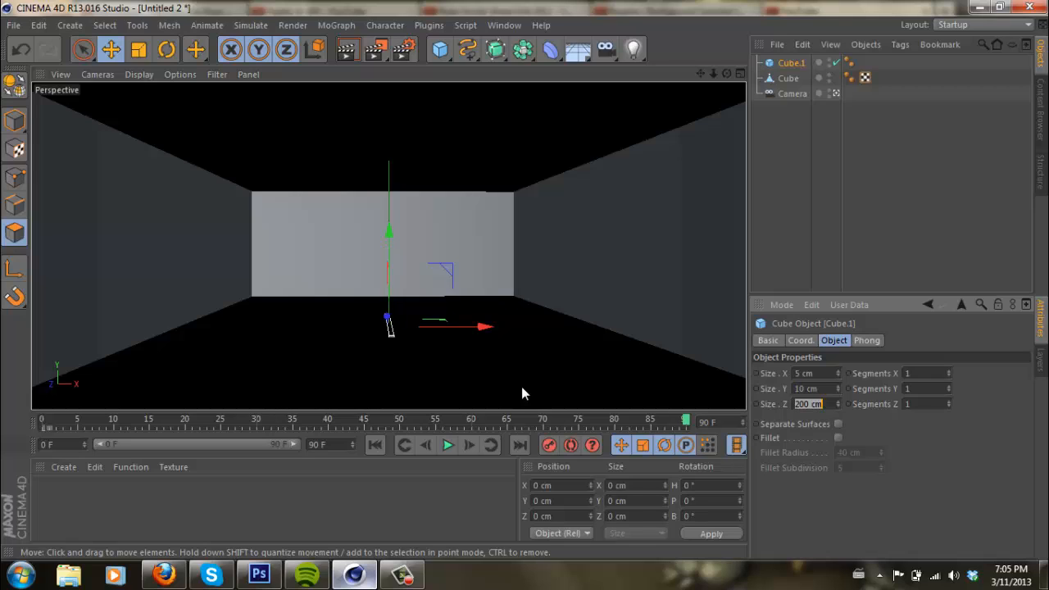
text(400)
key(Return)
- Raise the long bar slightly along Y and widen it to 20 cm in X
drag(388, 235, 395, 213)
click(827, 373)
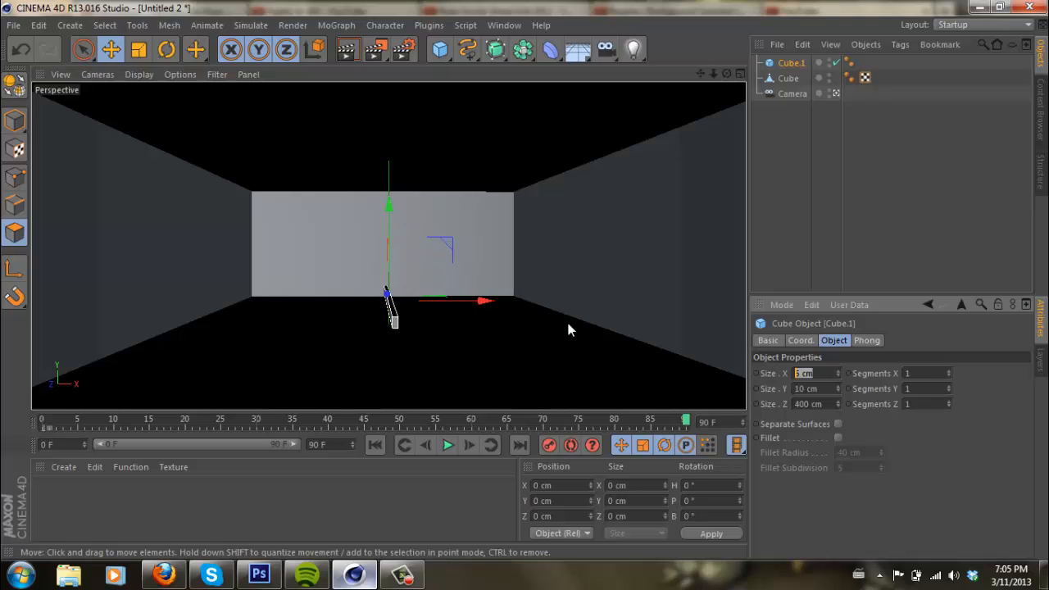
text(20)
key(Return)
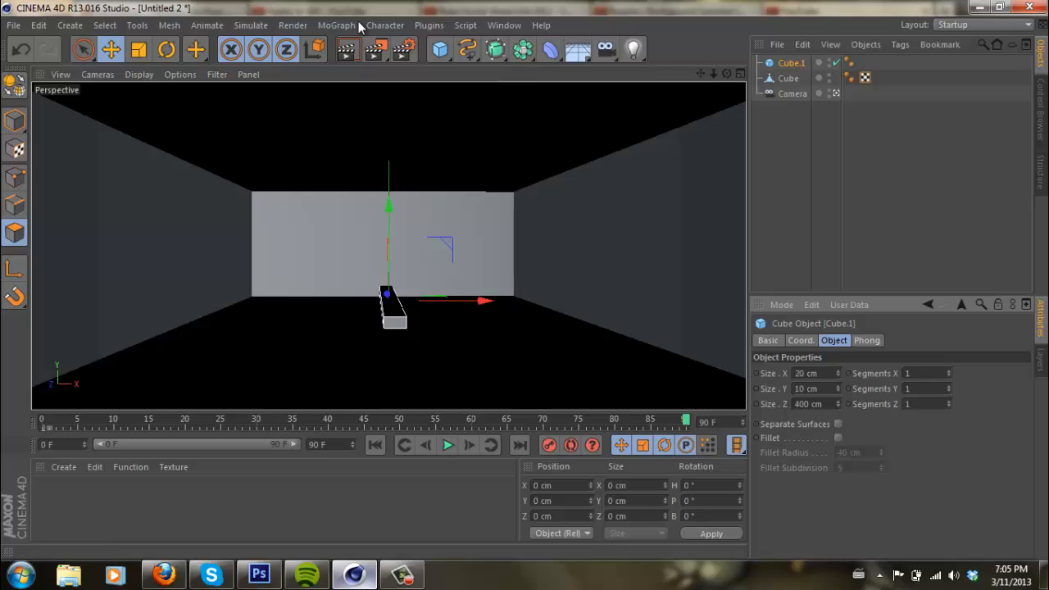
- Add a MoGraph Cloner and make the long bar its child
click(332, 25)
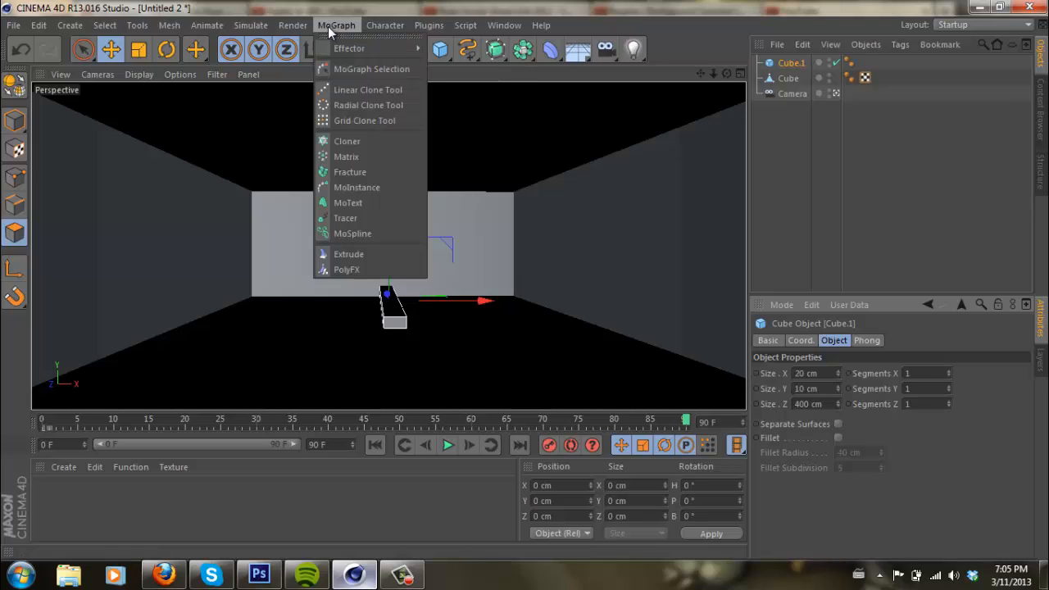
click(354, 143)
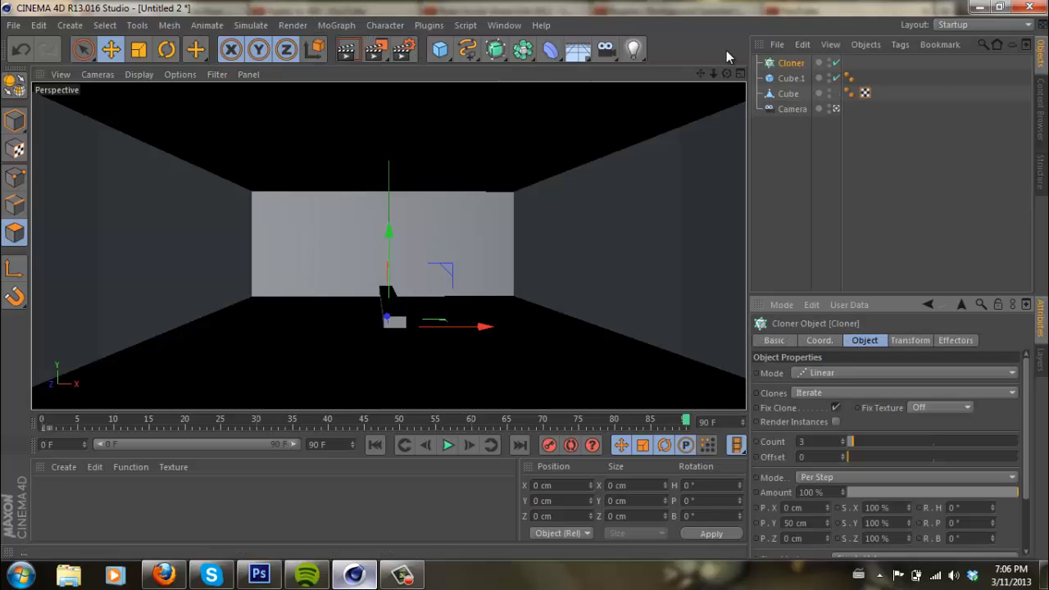
drag(800, 78, 797, 64)
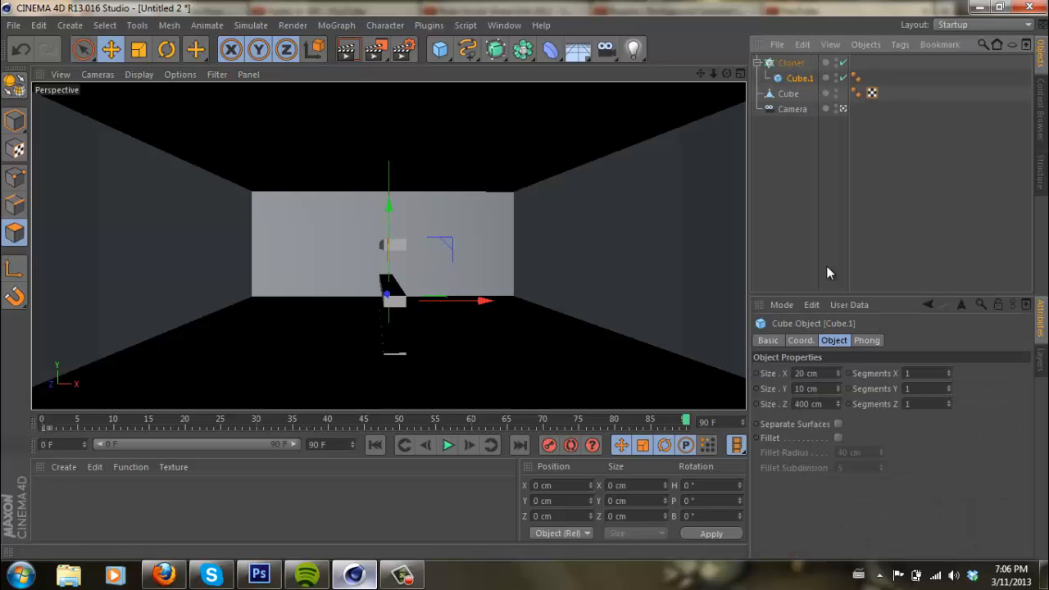
- Set the cloner to Grid Array mode with counts 3, 1, 1 and raise it along Y to just below the room's ceiling
click(791, 64)
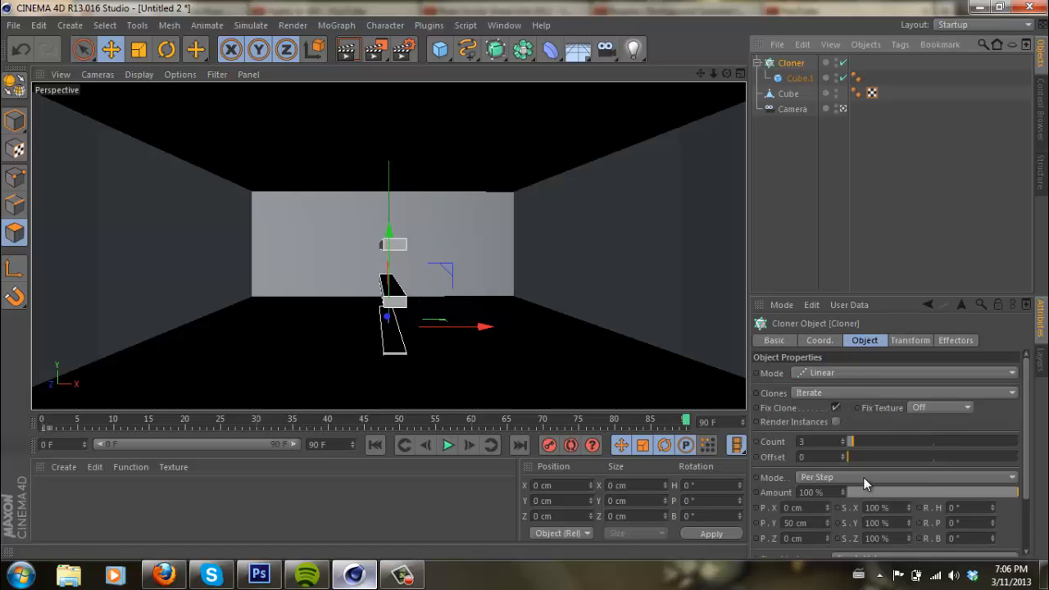
click(842, 373)
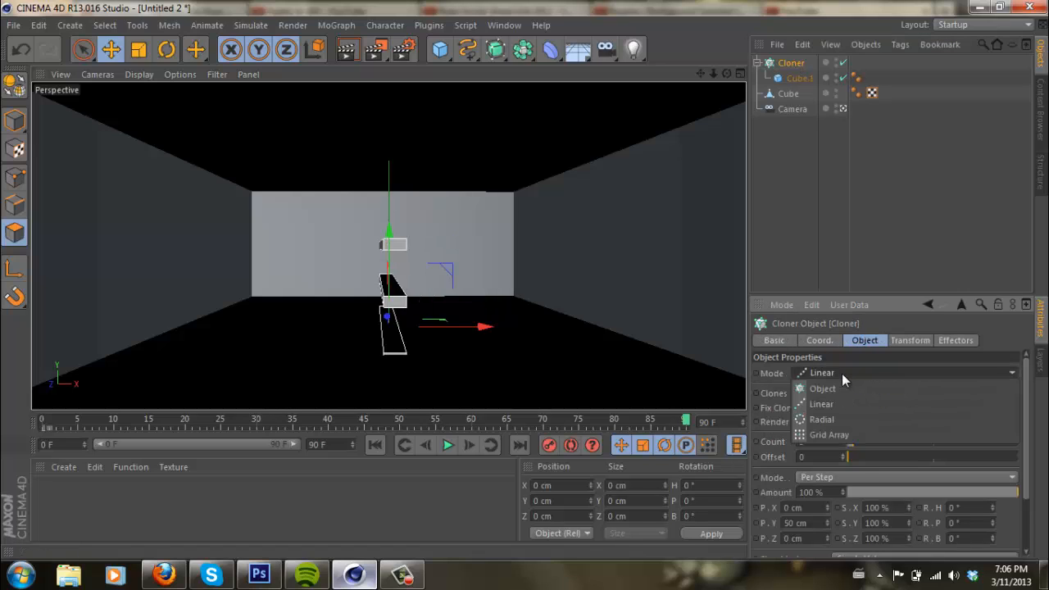
click(823, 435)
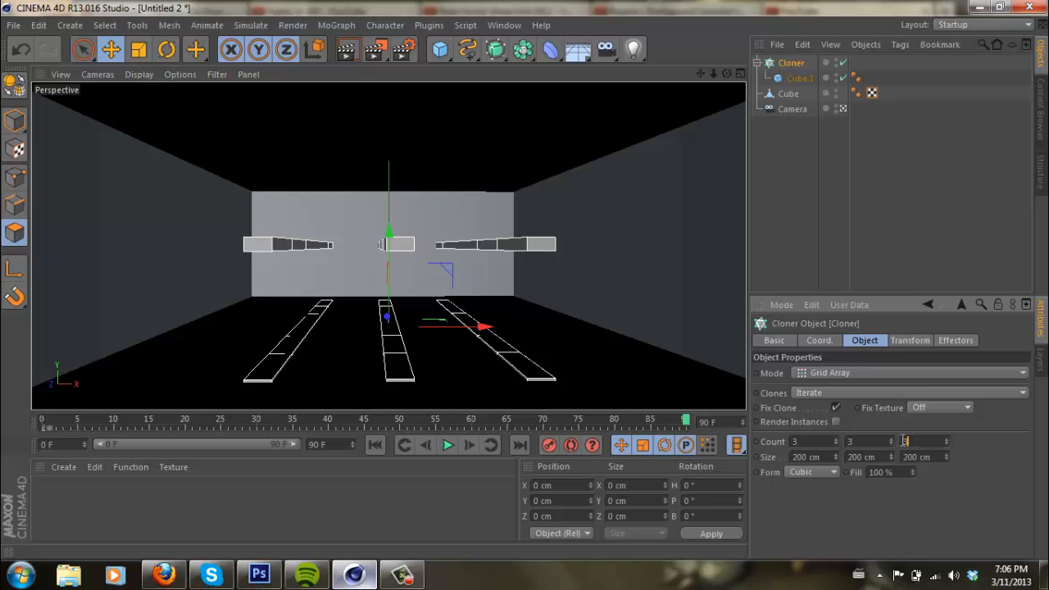
text(1)
key(shift+Tab)
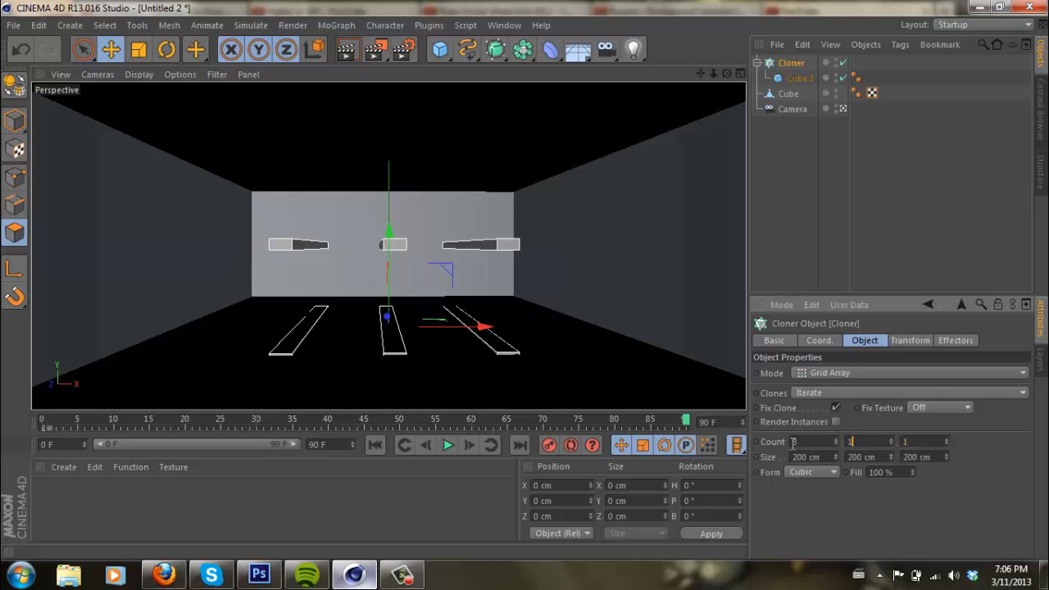
key(Return)
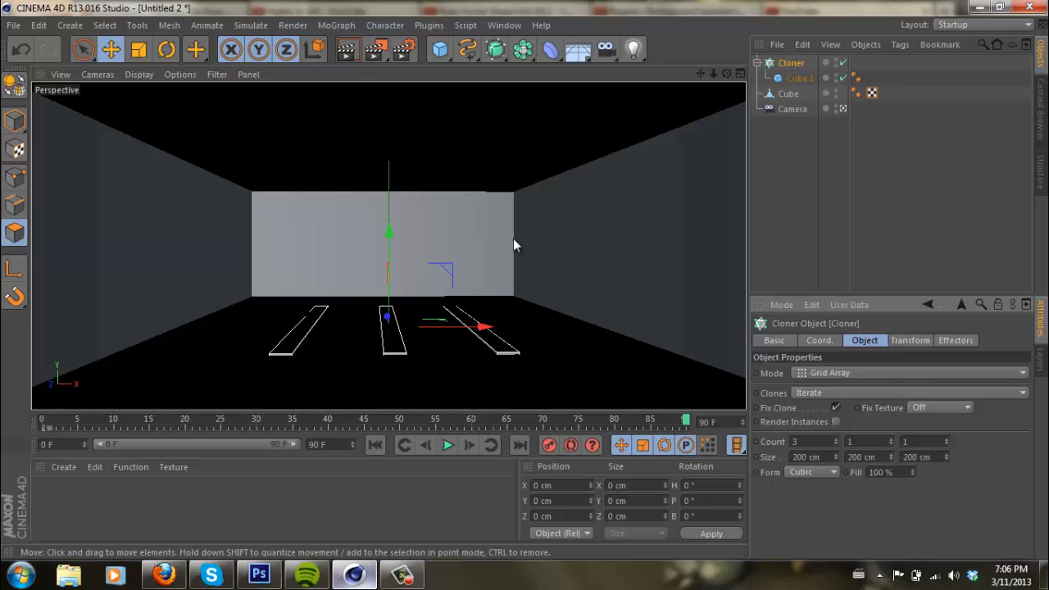
drag(391, 237, 525, 279)
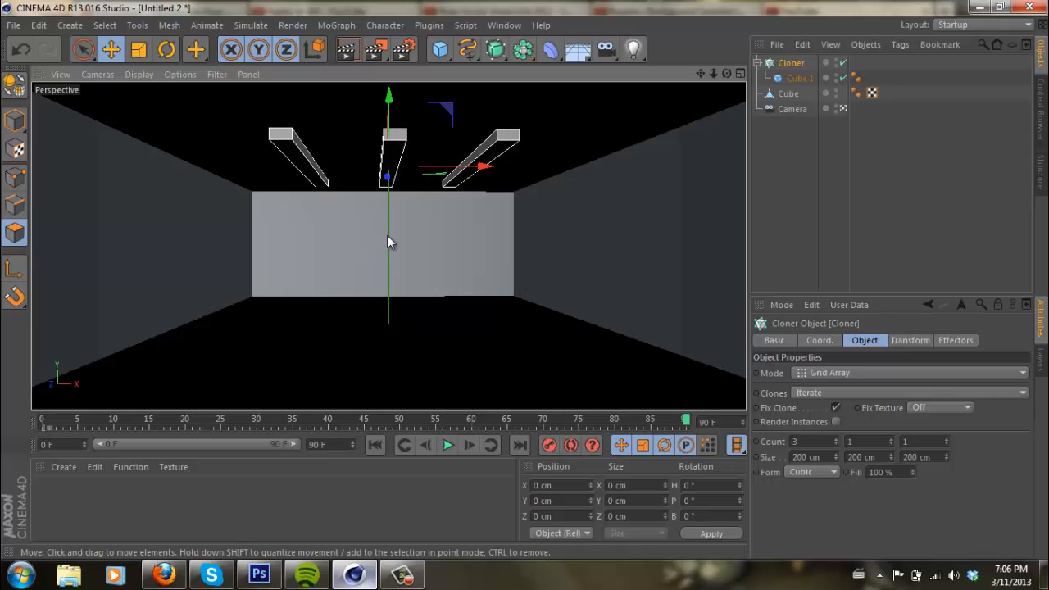
drag(388, 97, 388, 101)
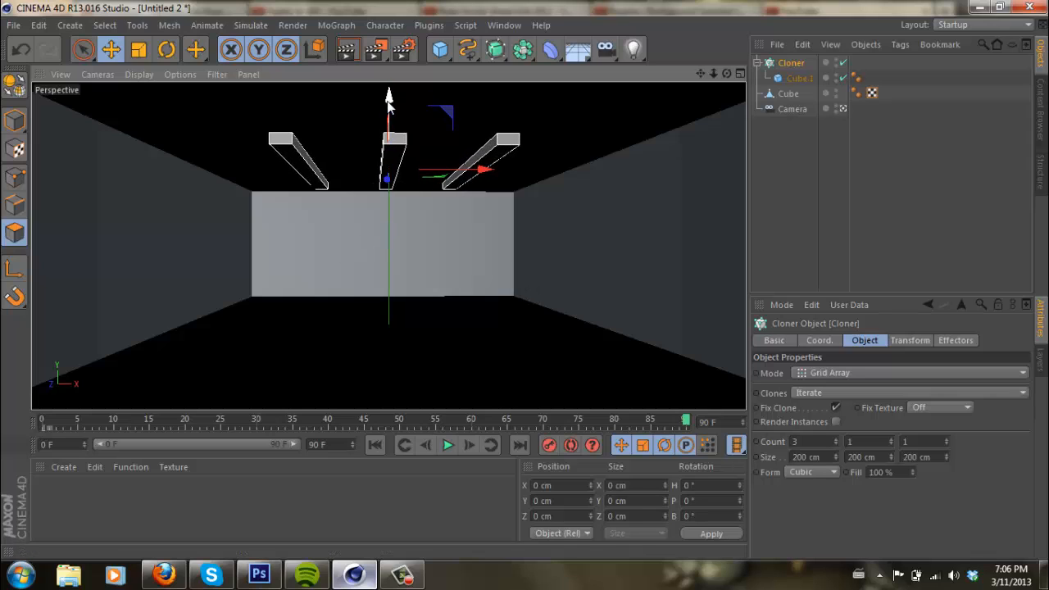
- Create a material with Luminance enabled in a pale cyan color of R 198, G 255, B 249
double_click(59, 480)
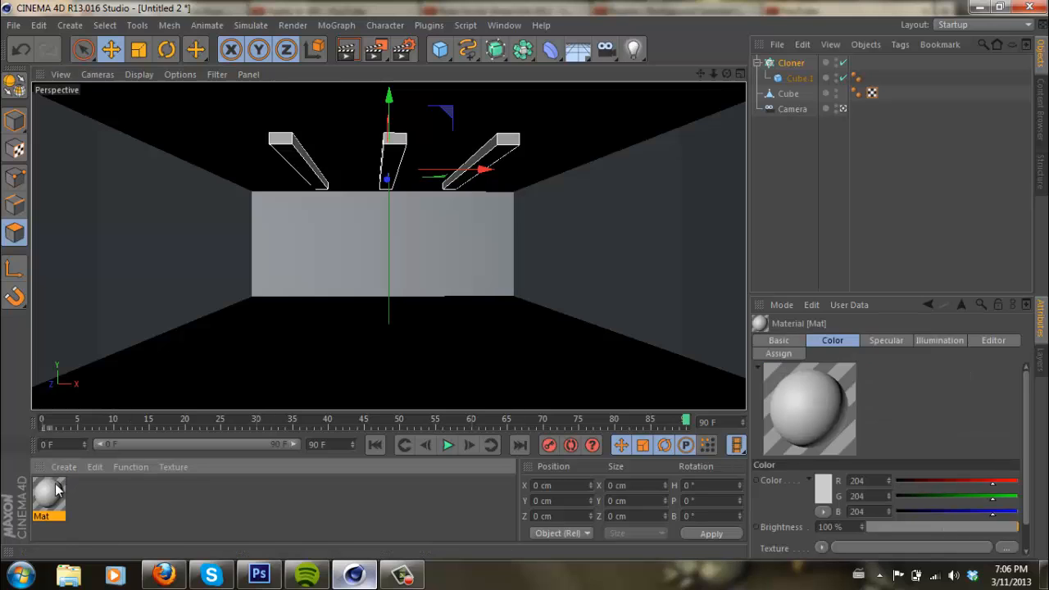
double_click(51, 492)
click(304, 293)
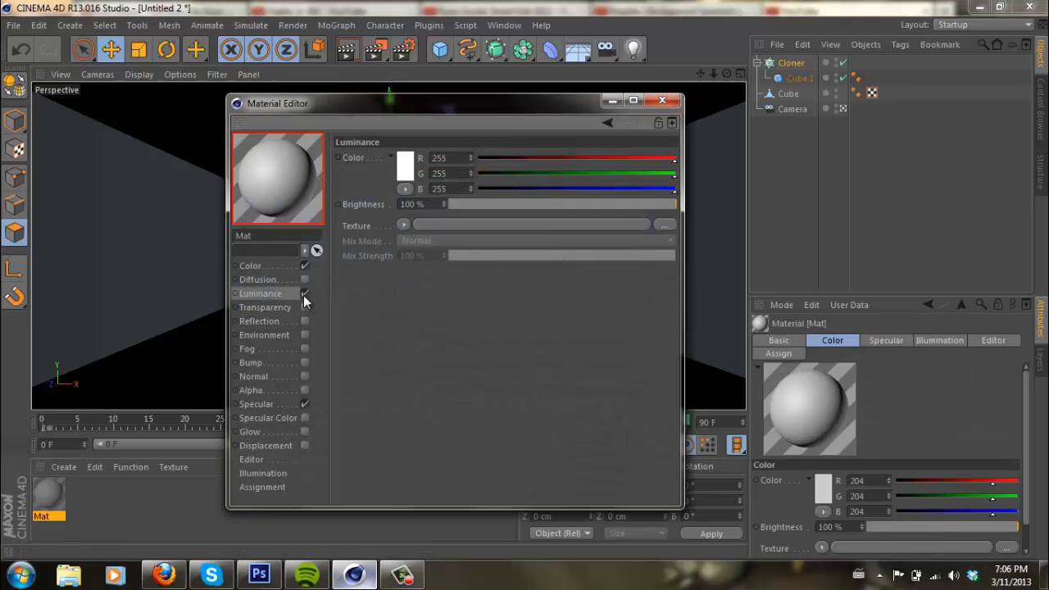
click(405, 167)
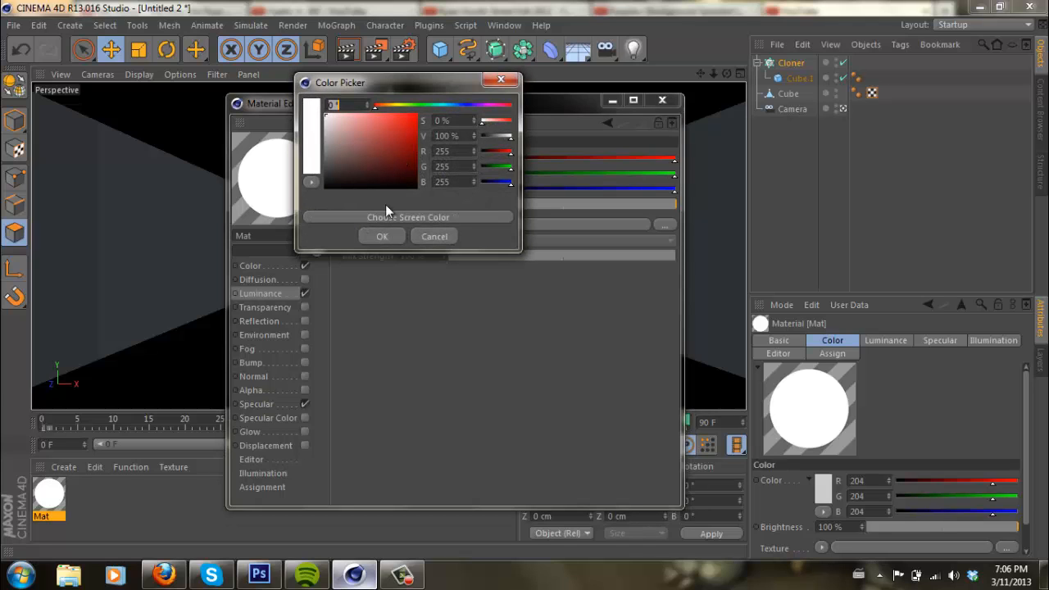
drag(411, 103, 444, 115)
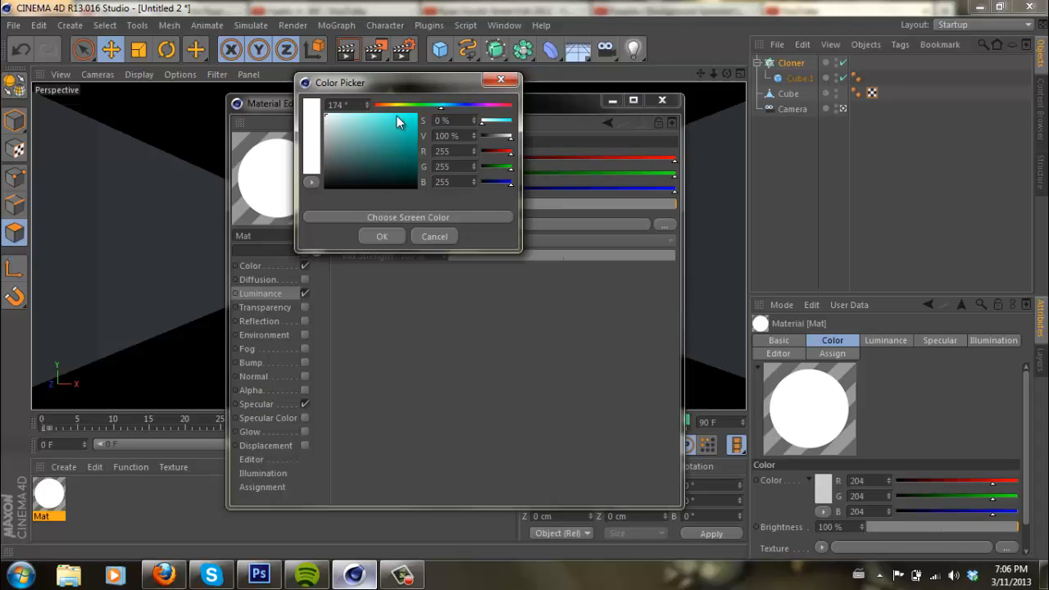
click(347, 113)
click(347, 113)
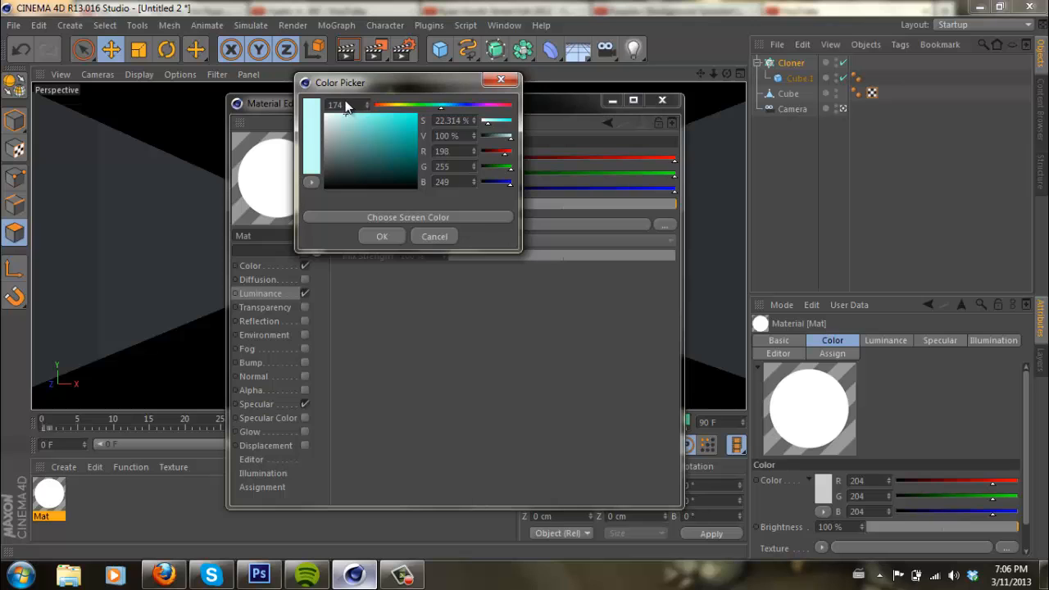
click(371, 235)
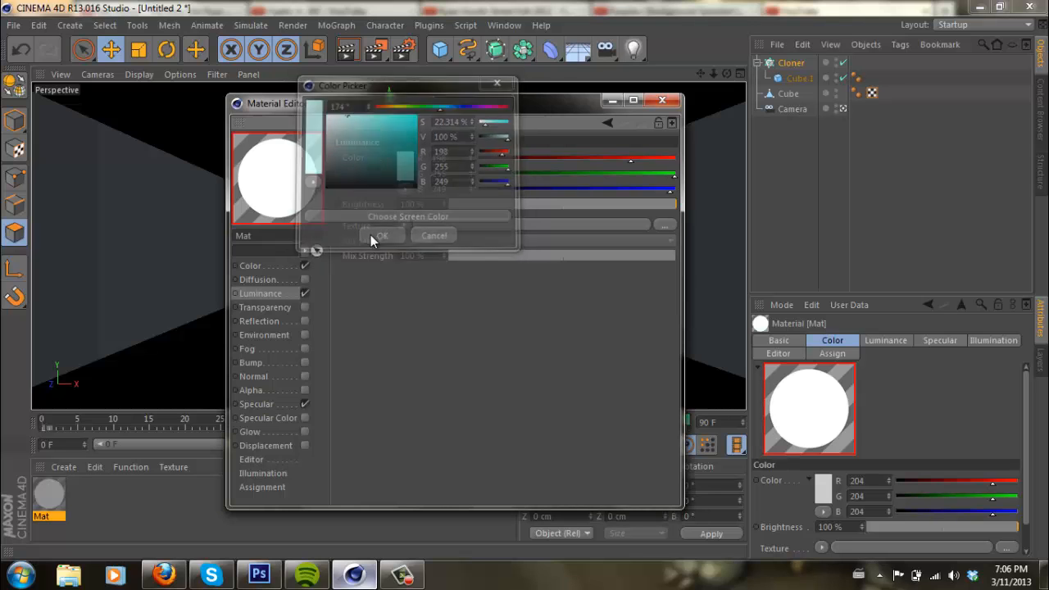
click(662, 102)
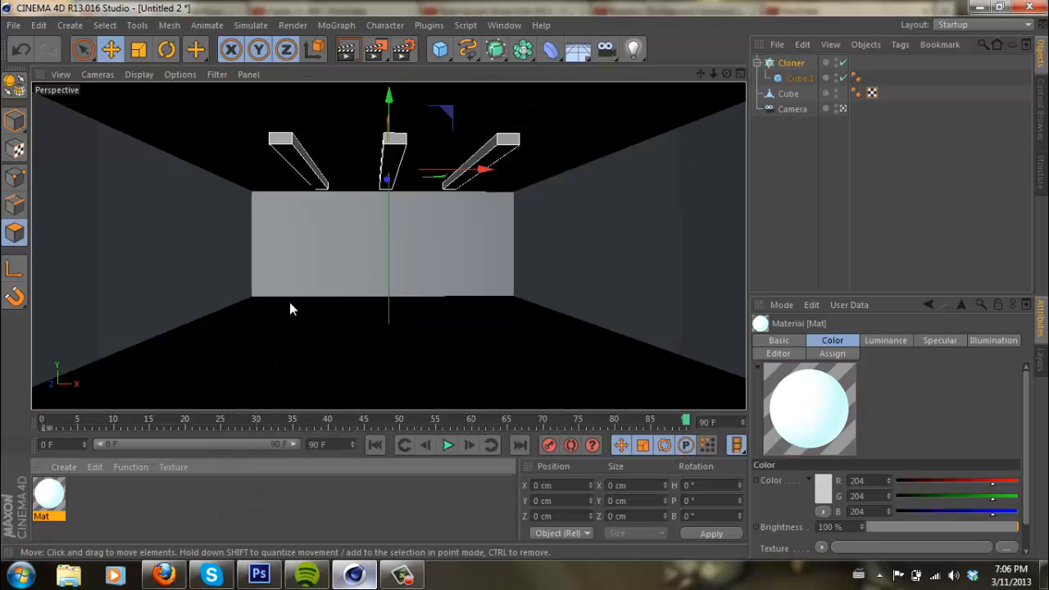
- Apply the luminous material to the cloner and render the active view to check the ceiling lights
drag(281, 217, 392, 143)
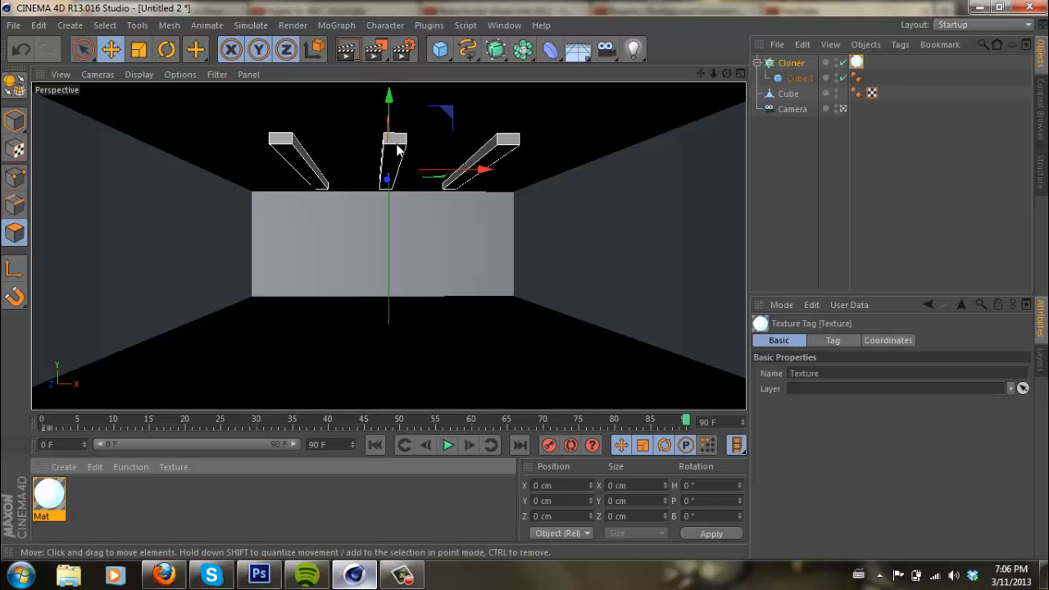
click(348, 50)
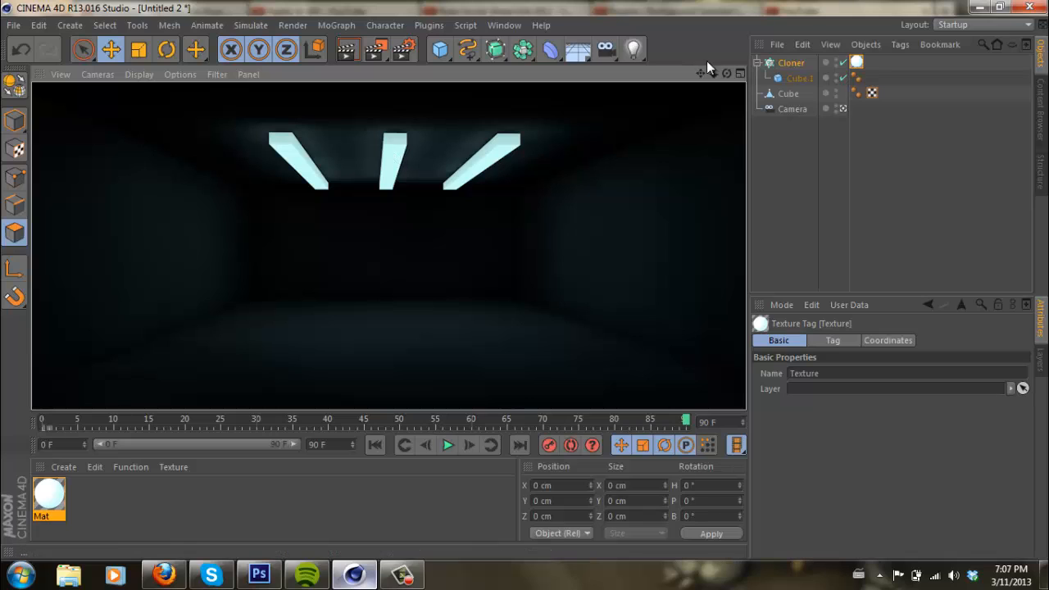
- Move the bar inside the cloner along X towards the room's right wall
click(790, 64)
click(797, 78)
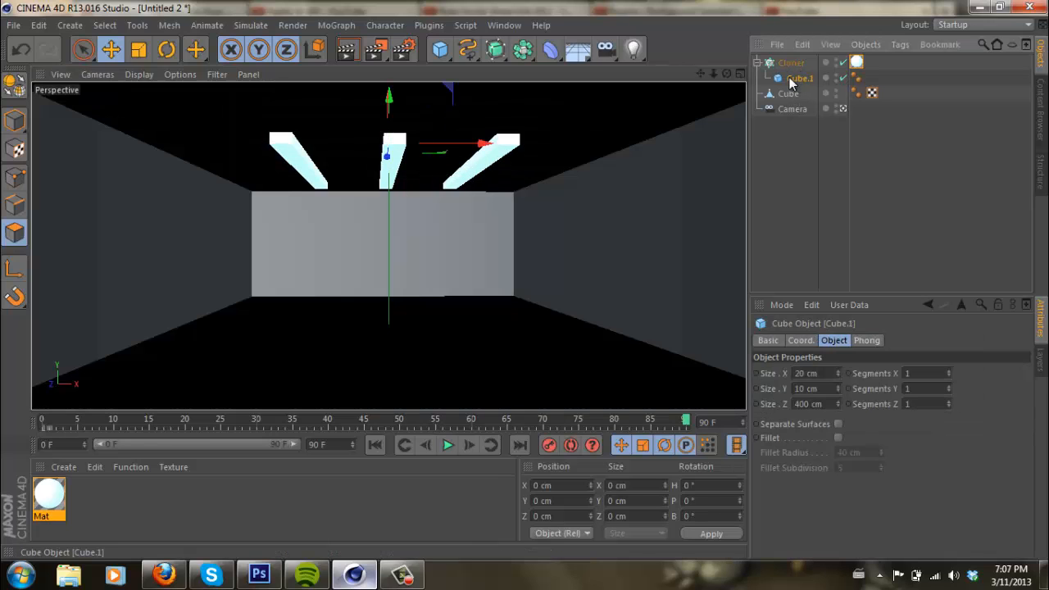
drag(727, 73, 526, 281)
drag(490, 154, 608, 177)
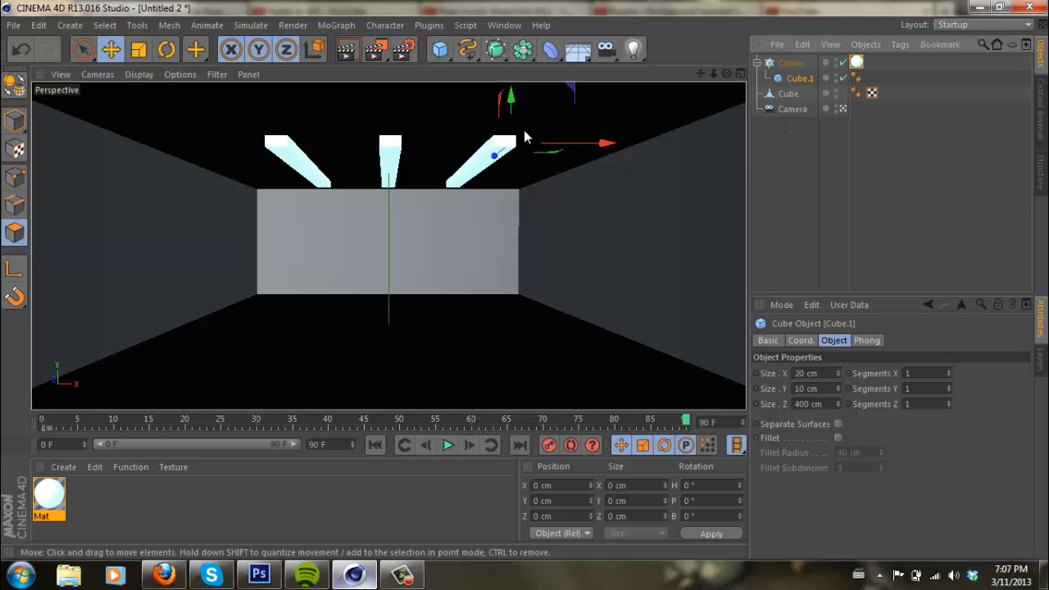
drag(612, 144, 609, 145)
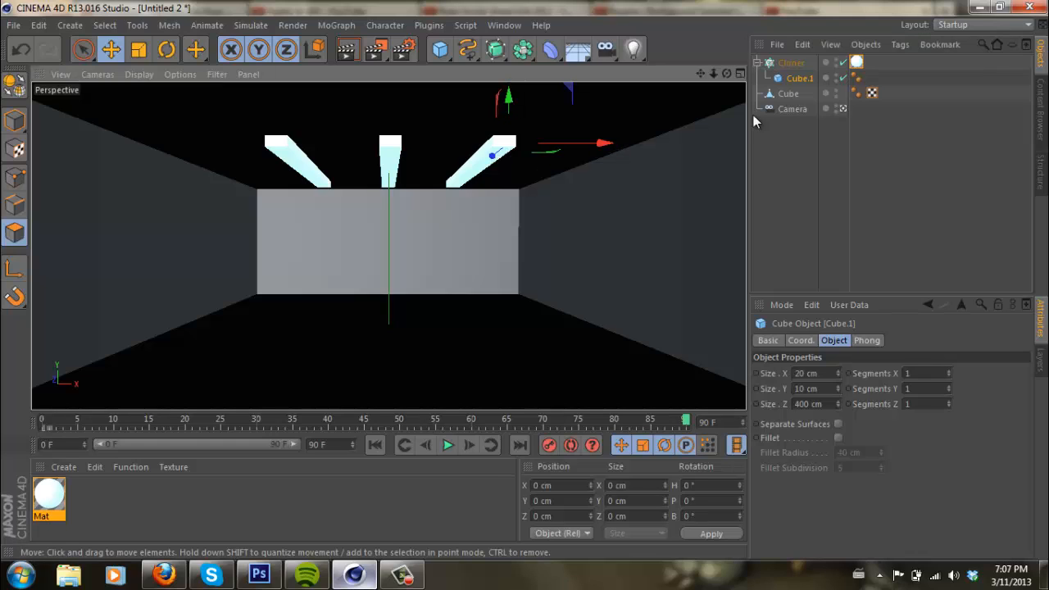
- Try to record the adjusted view as a keyframe at frame 90 with the cloner selected
click(791, 63)
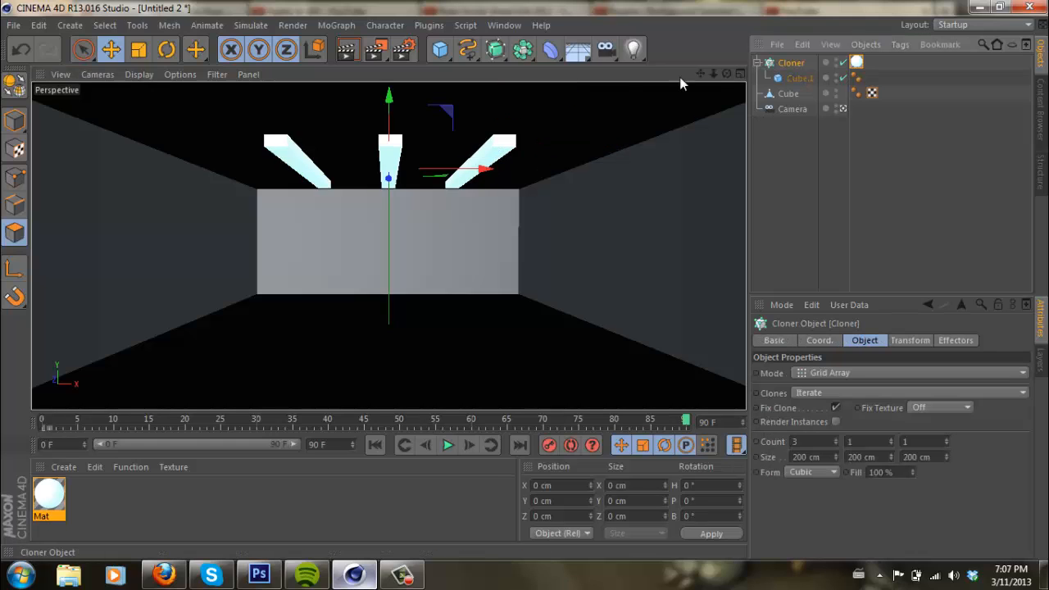
drag(482, 169, 485, 171)
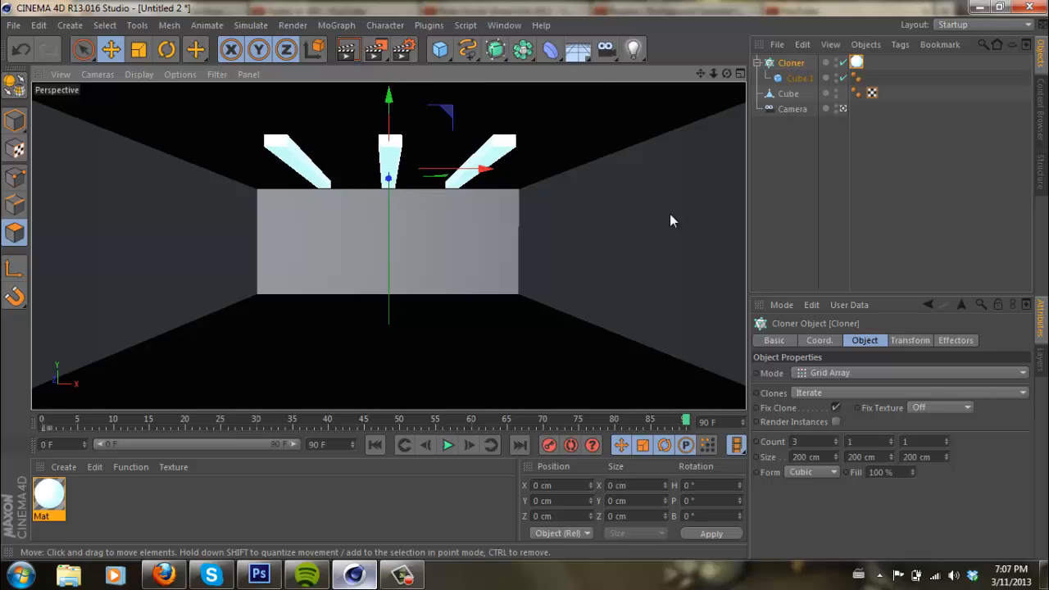
click(548, 449)
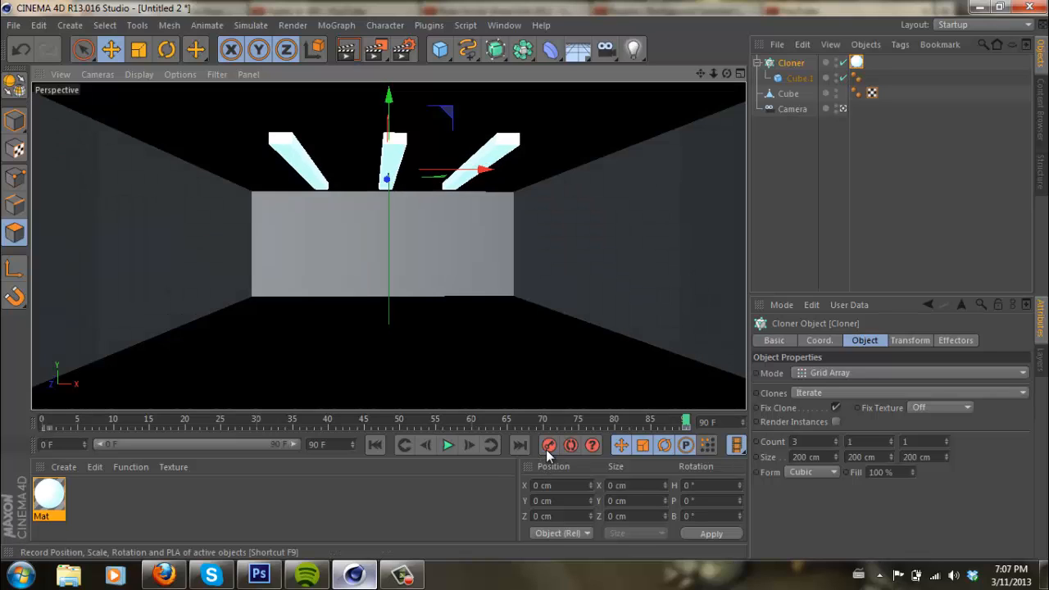
click(687, 426)
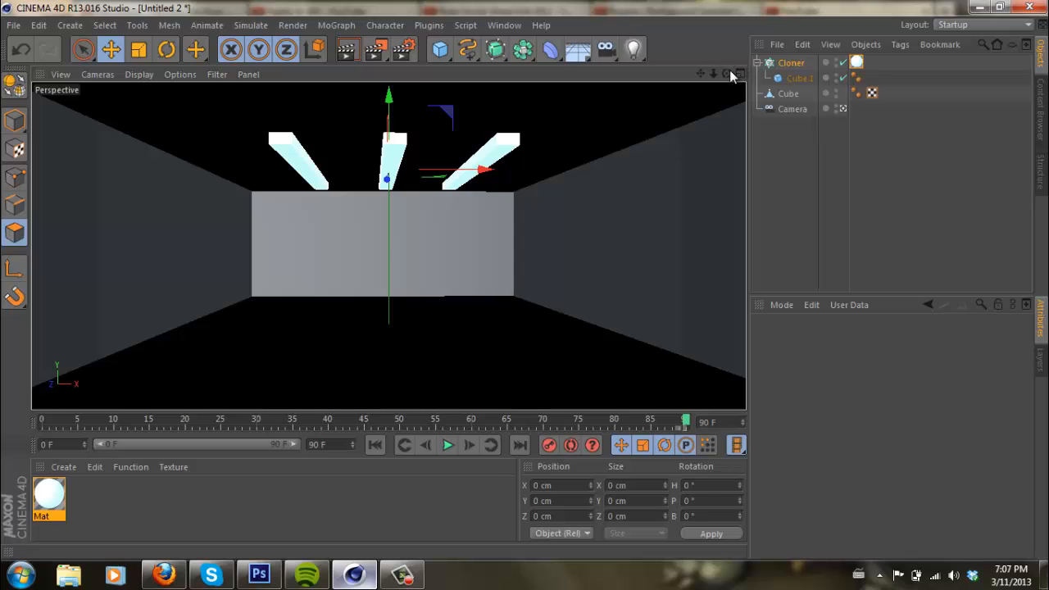
- Select the camera and delete its keyframes at frames 90 and 0
drag(726, 73, 525, 280)
click(790, 110)
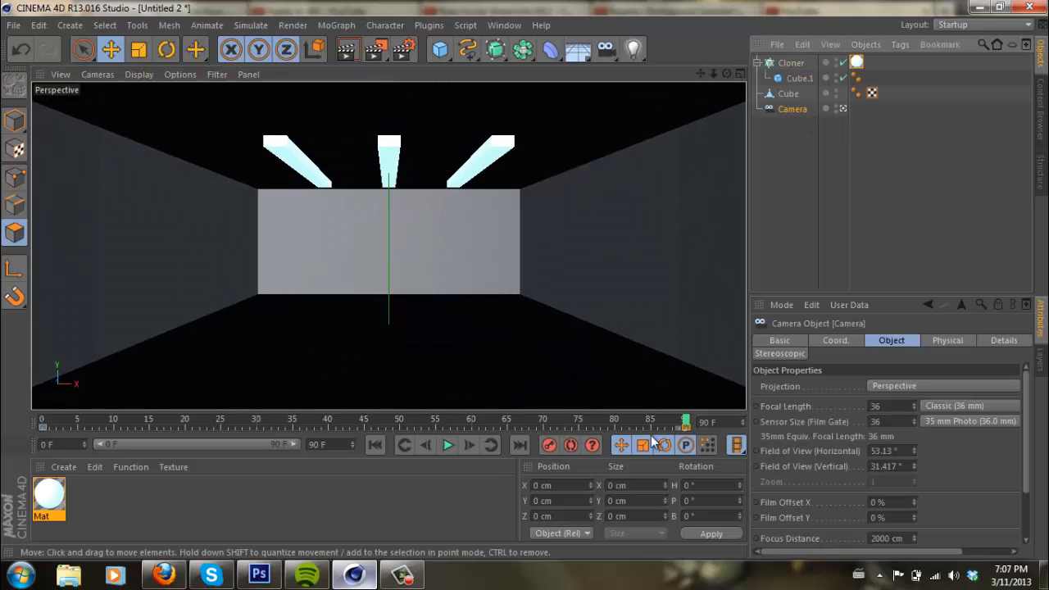
key(Delete)
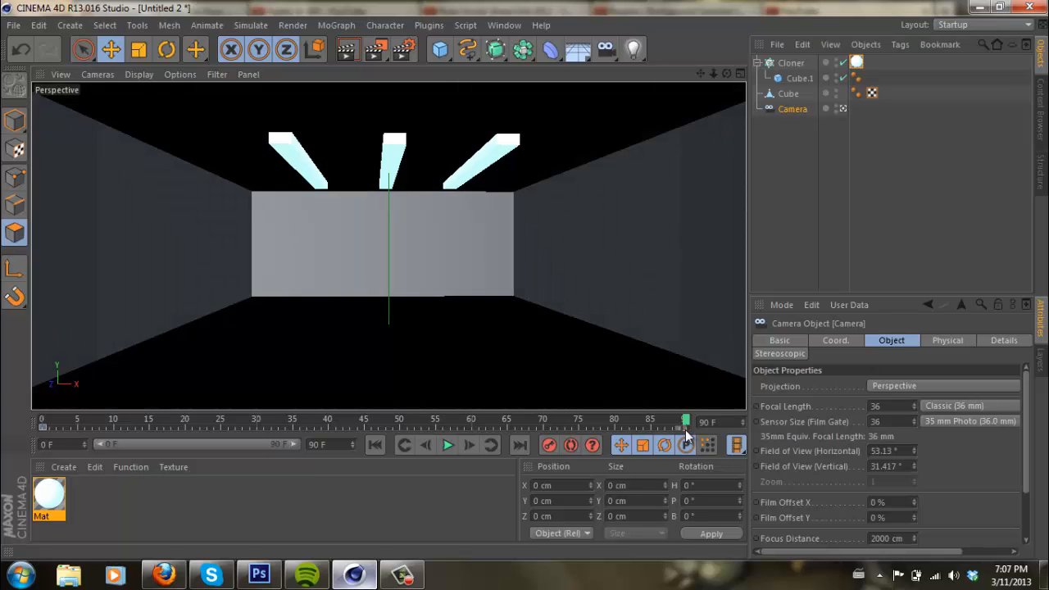
click(46, 430)
key(Delete)
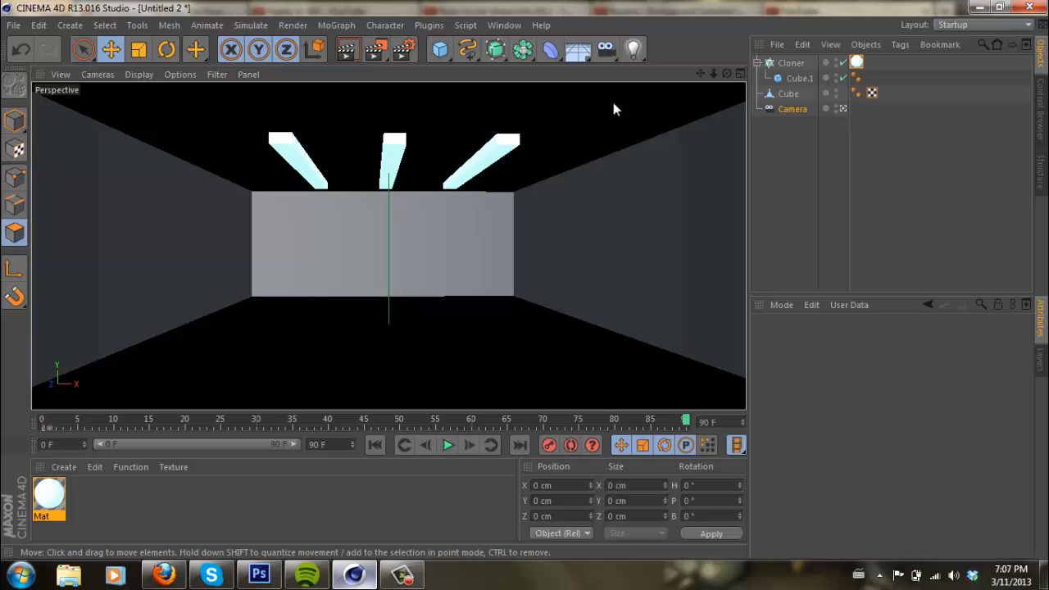
- Realign the view squarely onto the room's back wall and return the timeline to frame 0
mouse_move(725, 72)
mouse_down()
mouse_move(525, 279)
mouse_move(728, 71)
mouse_move(525, 279)
mouse_move(716, 76)
mouse_up()
drag(525, 280, 698, 71)
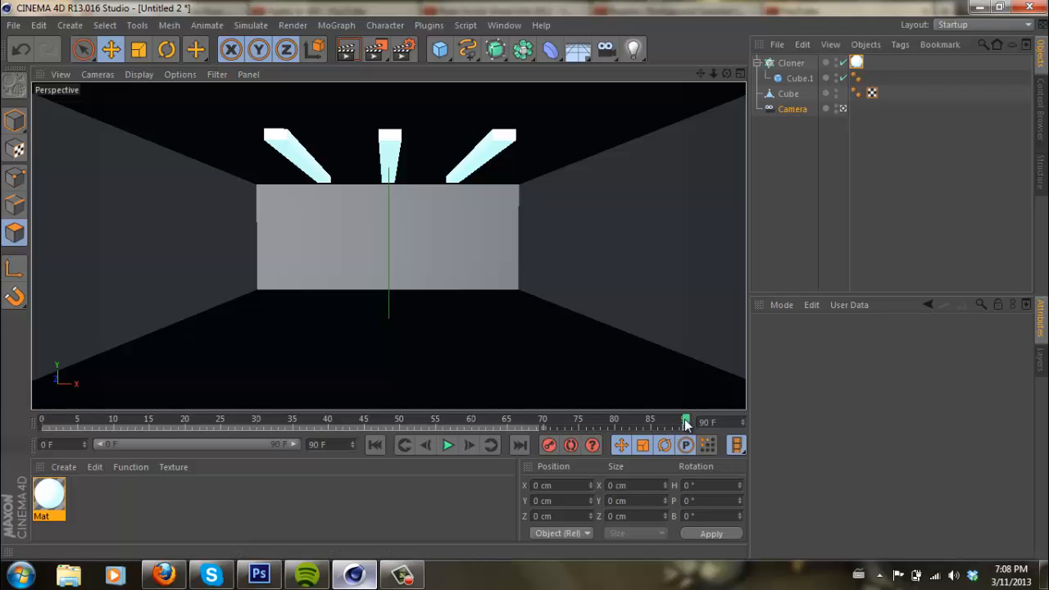
drag(685, 423, 42, 421)
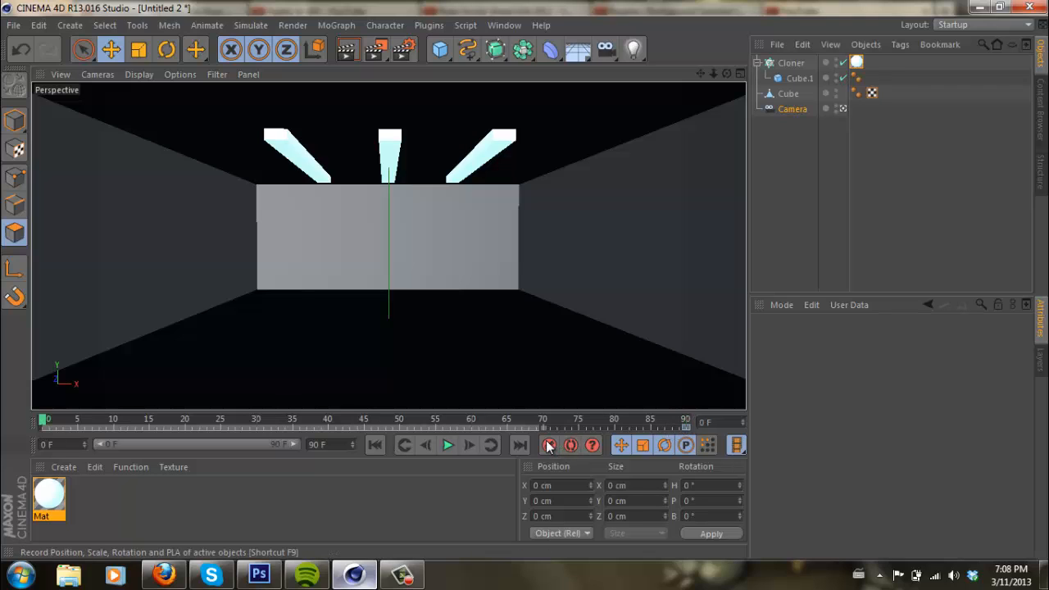
- Add a sphere primitive with a radius of 20 cm
click(785, 64)
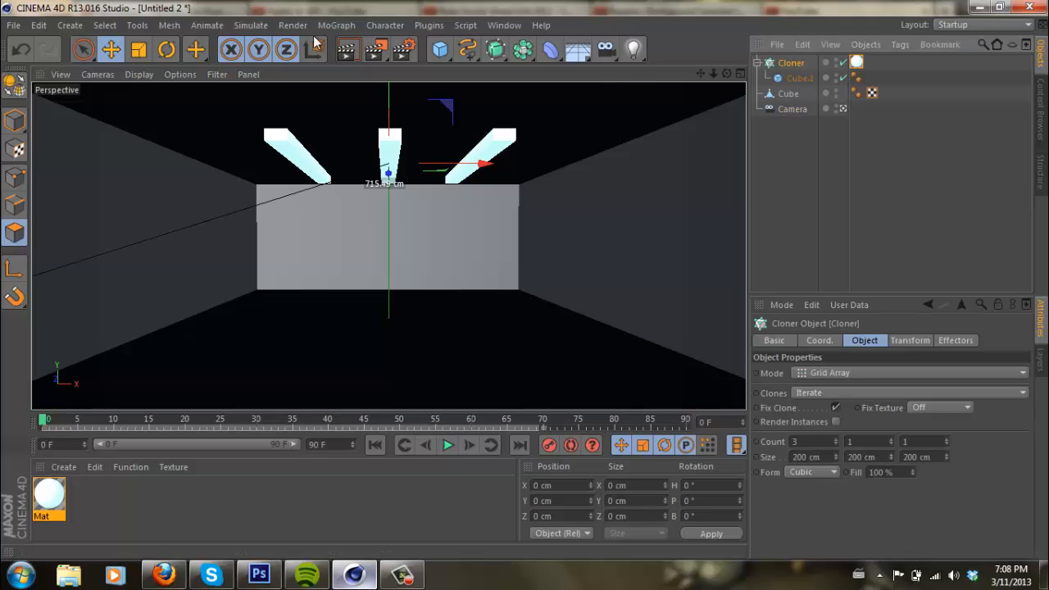
drag(440, 49, 710, 94)
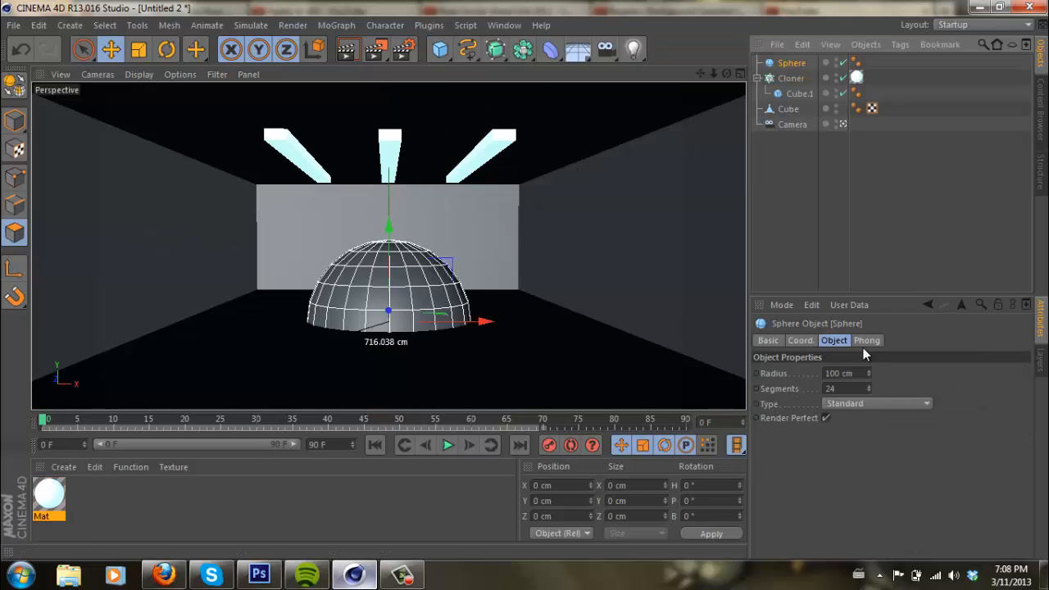
click(859, 373)
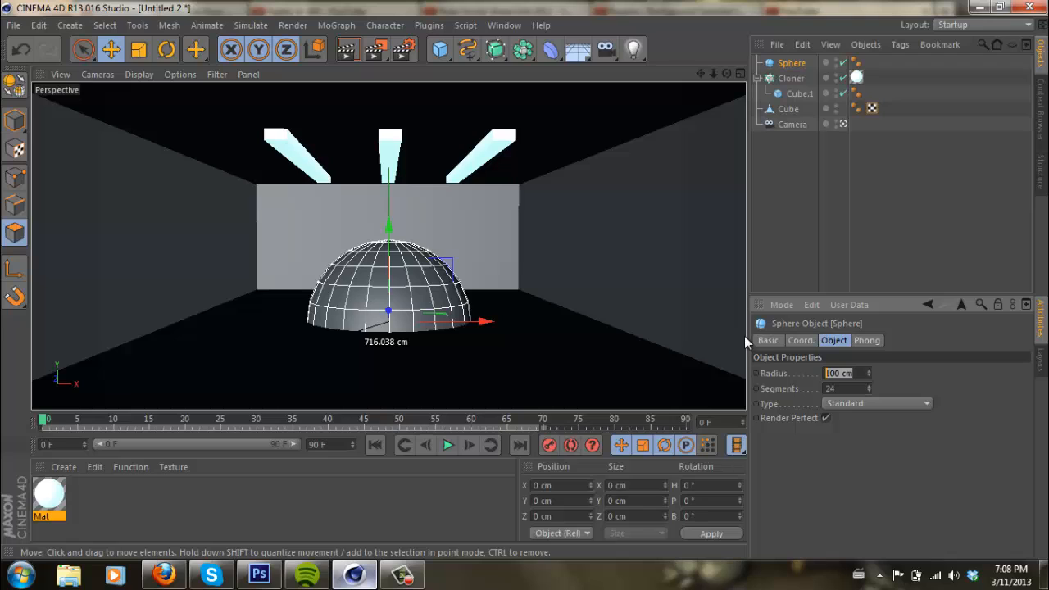
text(20)
key(Return)
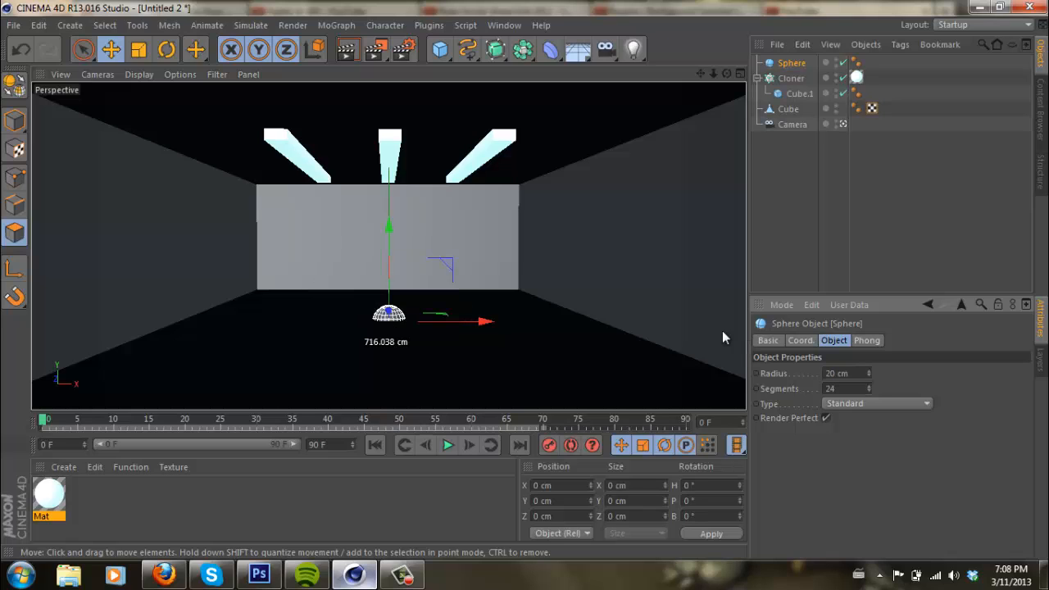
- Raise the sphere along Y until it is half sunk in the ceiling, and disable the cloner holding the light bars
drag(387, 225, 525, 279)
click(843, 78)
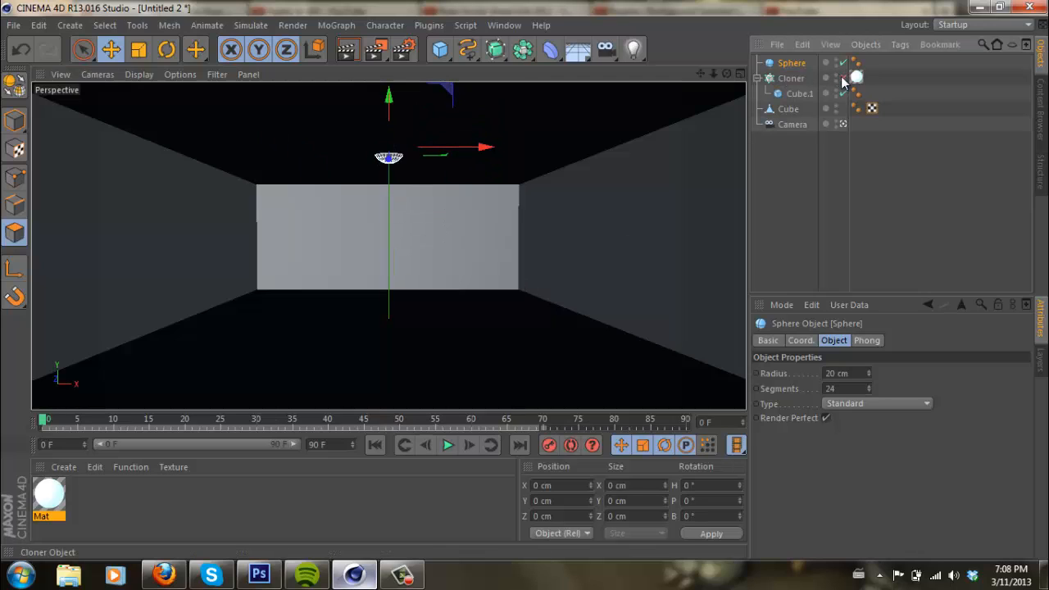
drag(393, 97, 389, 96)
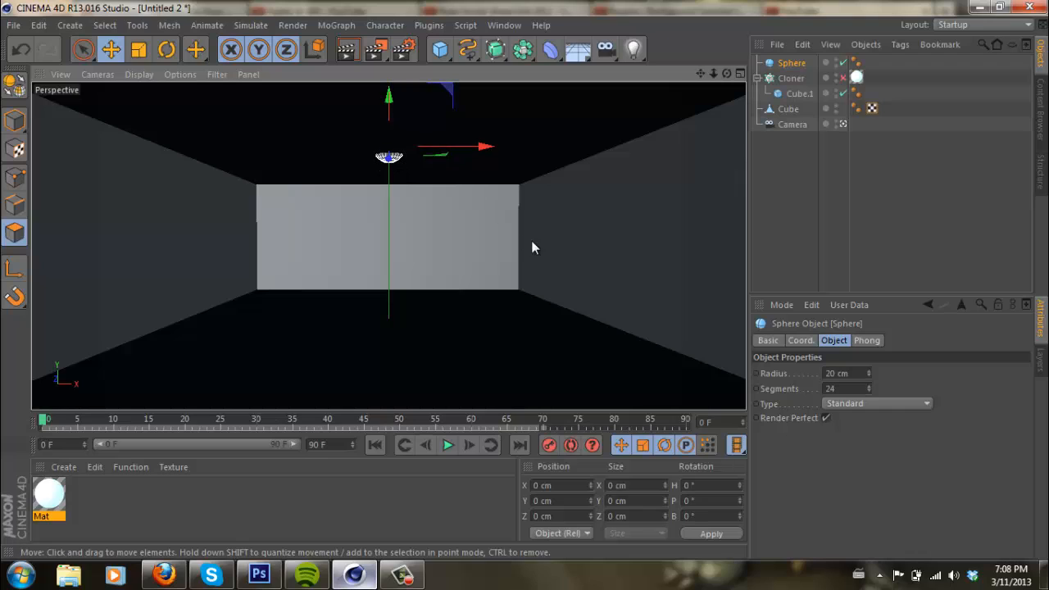
- Set the sphere's radius to 40 cm
click(855, 374)
text(40)
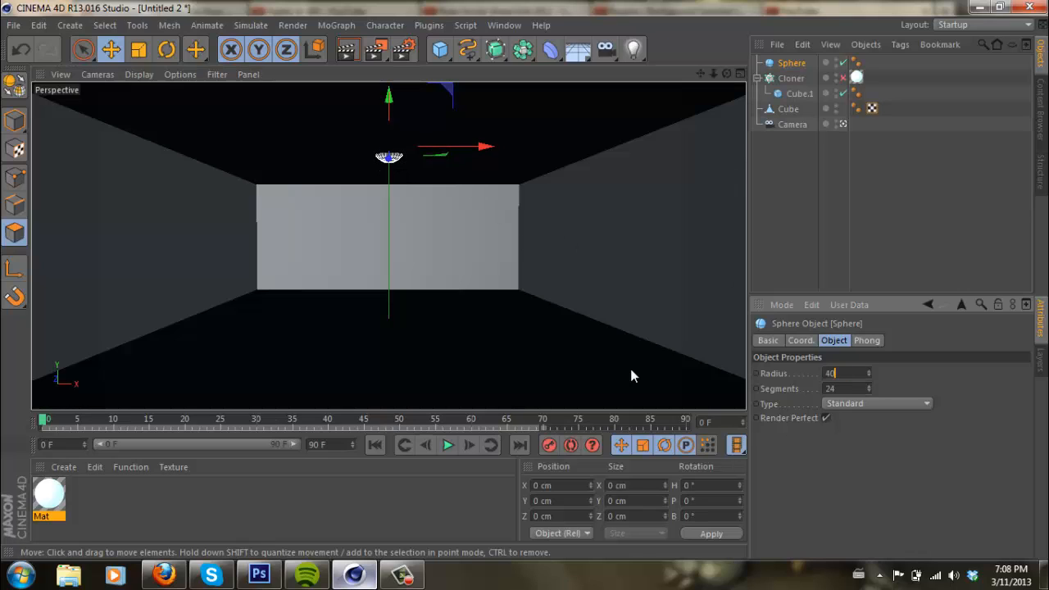
key(Return)
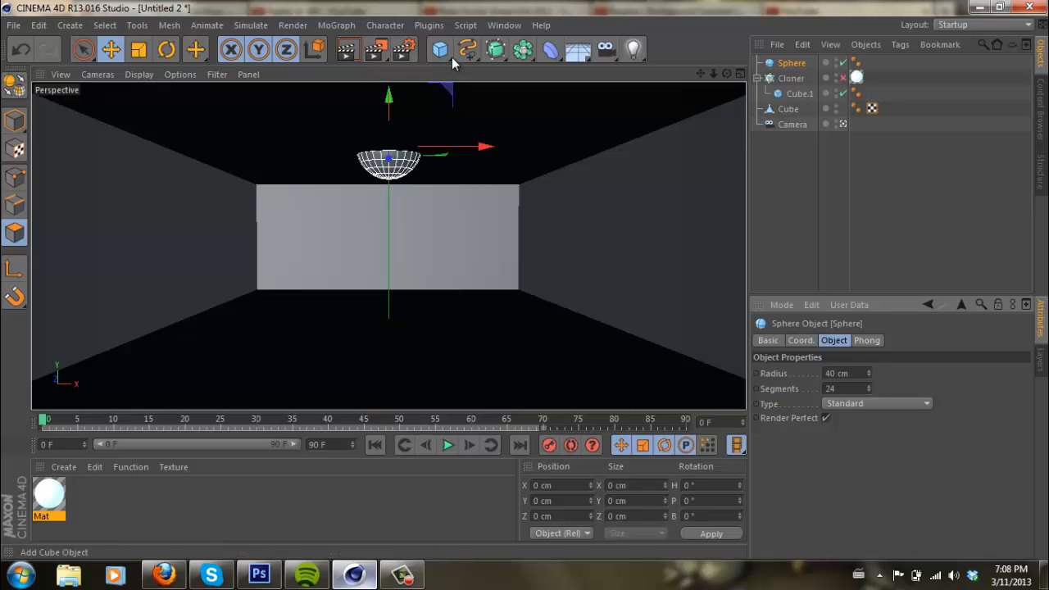
- Add a second MoGraph Cloner and nest the sphere inside it
click(332, 25)
click(358, 140)
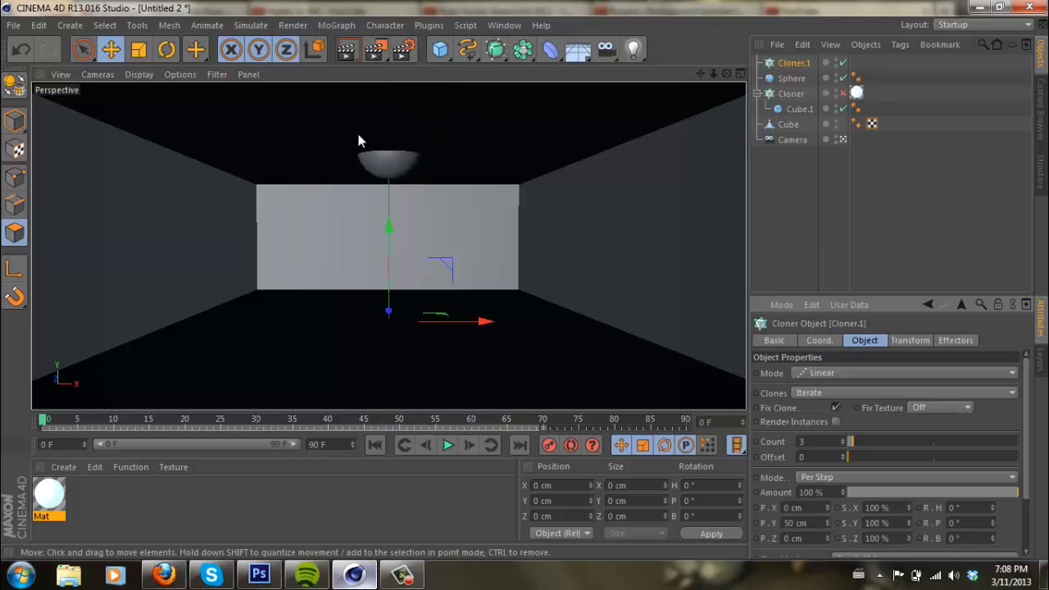
drag(784, 79, 789, 64)
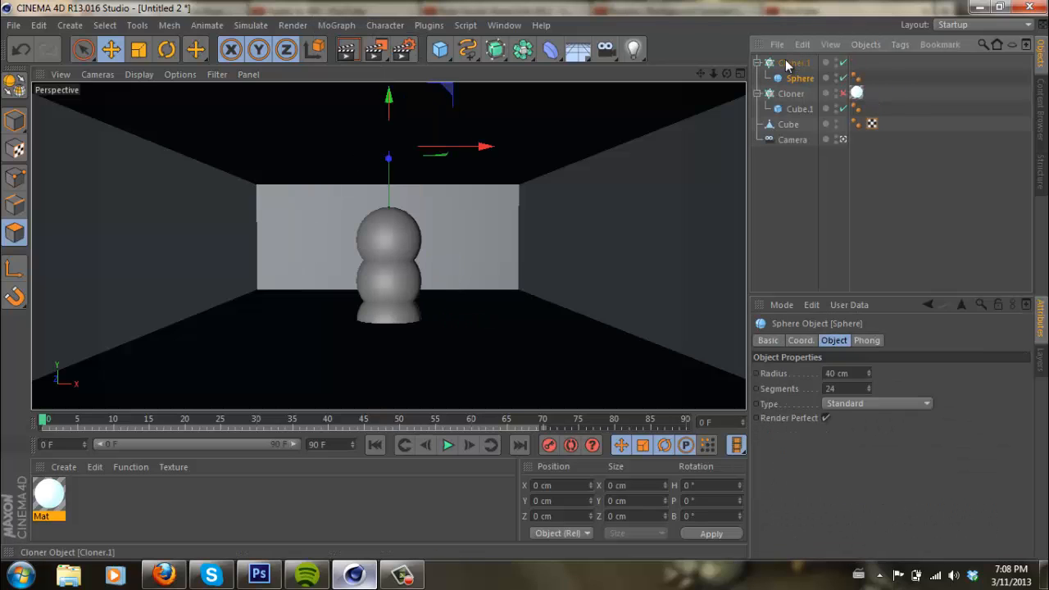
- Set the sphere cloner to Grid Array mode with counts of 3, 1 and 1
click(793, 63)
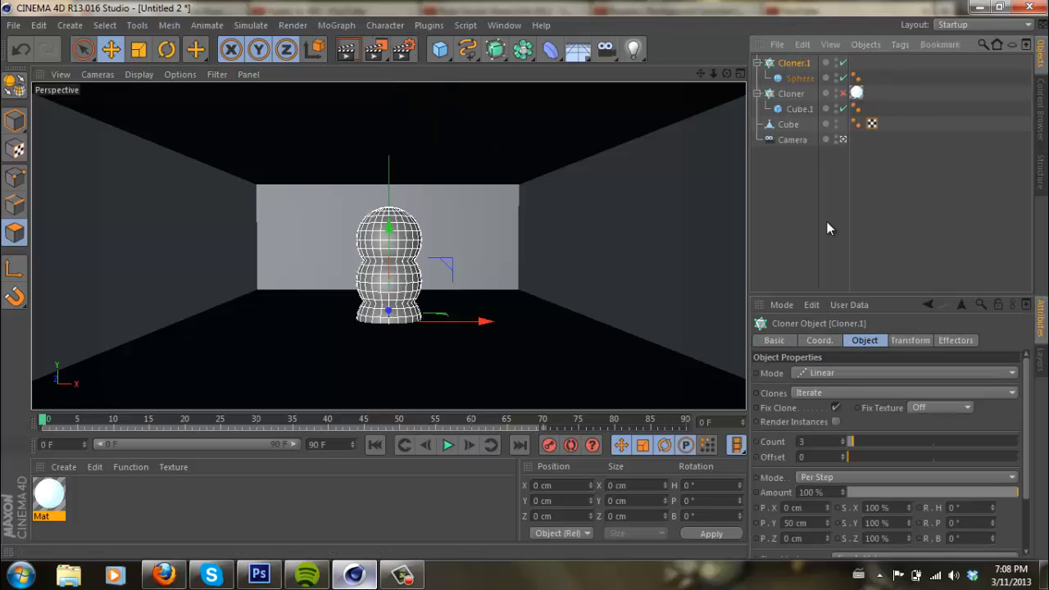
click(835, 371)
click(830, 435)
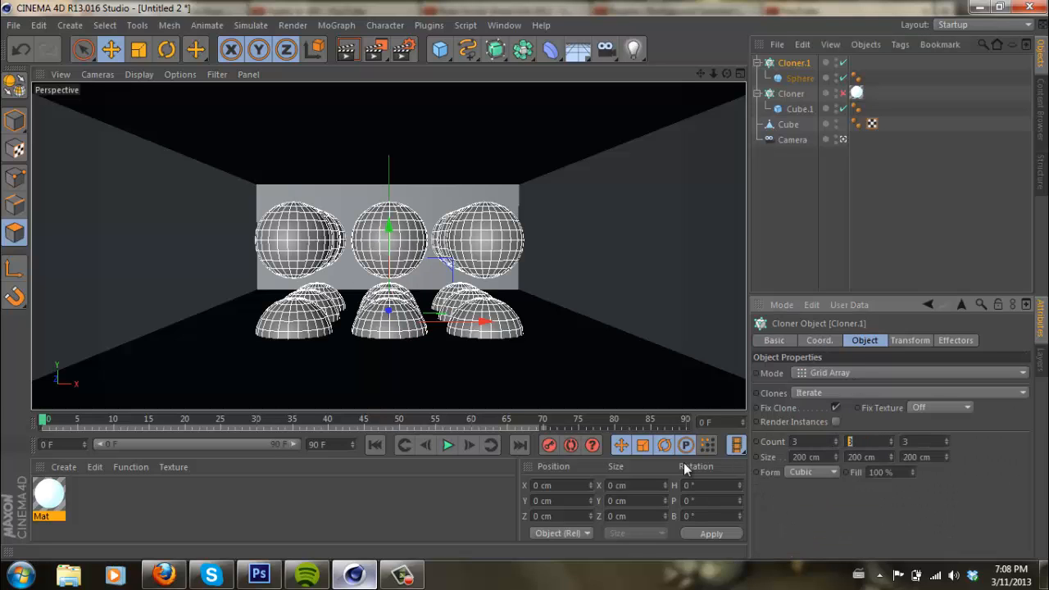
key(Tab)
text(1)
key(Return)
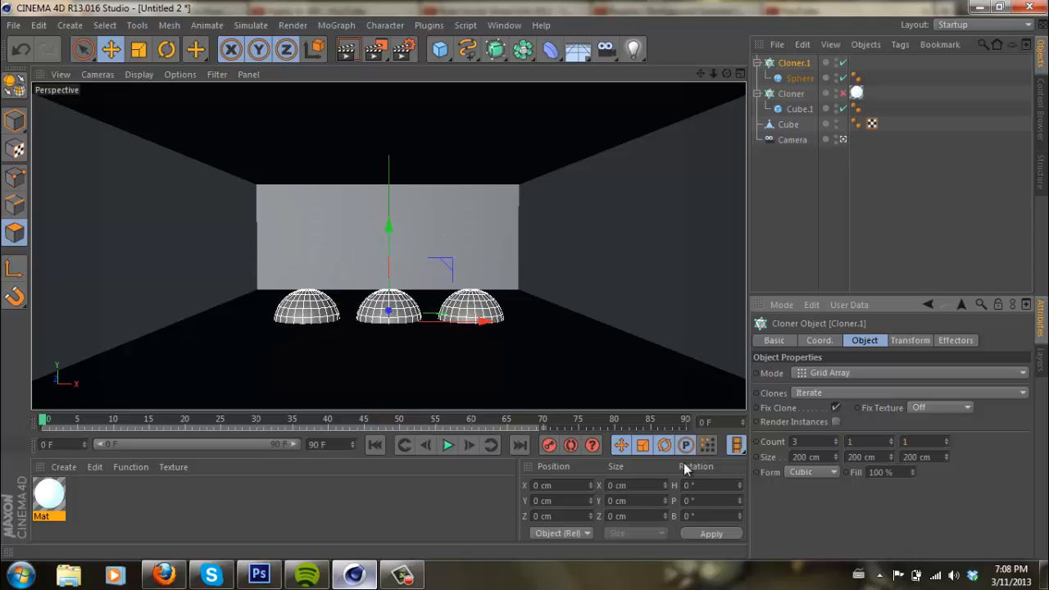
- Raise the sphere cloner along Y into the ceiling and apply the luminous material to it
drag(390, 224, 526, 279)
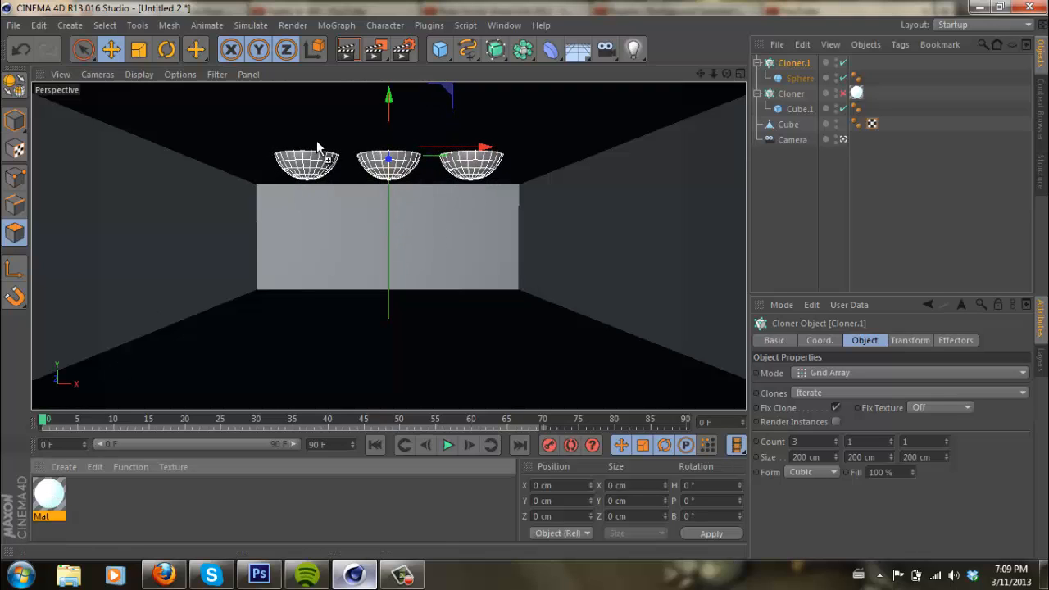
drag(312, 164, 312, 165)
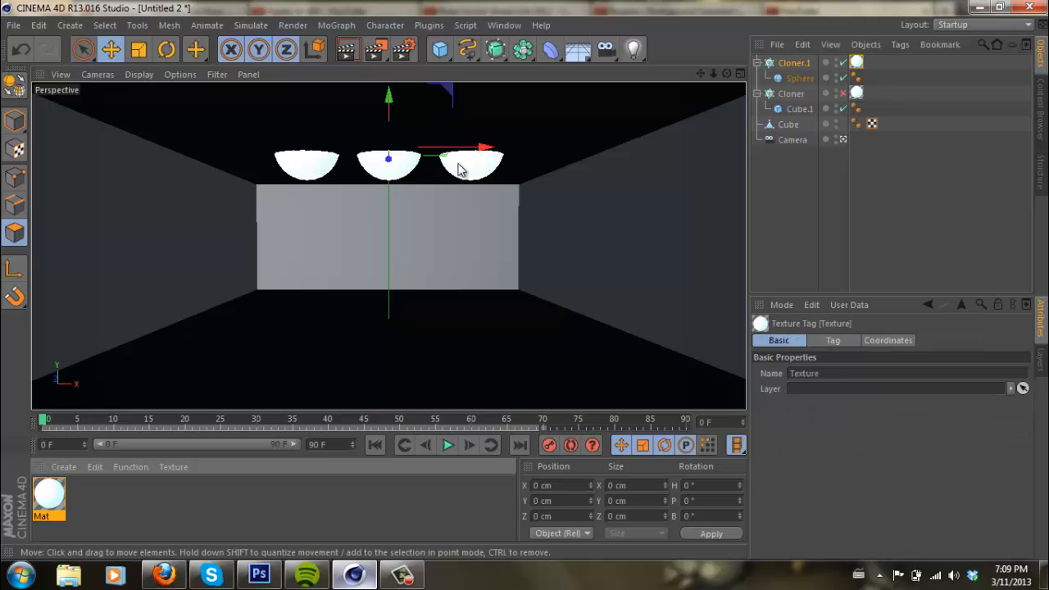
- Set the luminous material's color brightness to 200% and render the active view
double_click(857, 64)
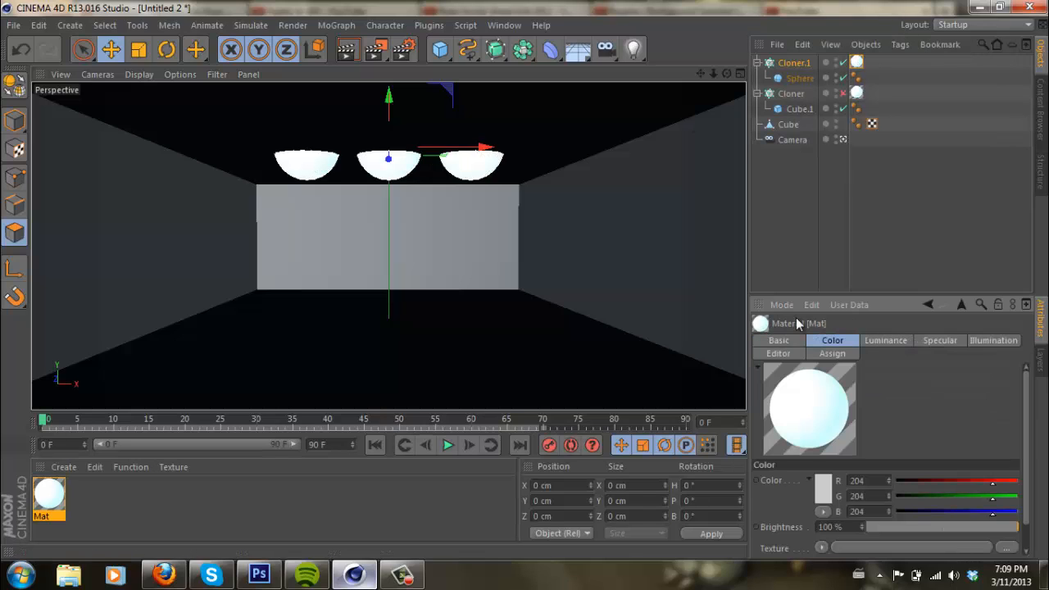
click(836, 526)
text(200)
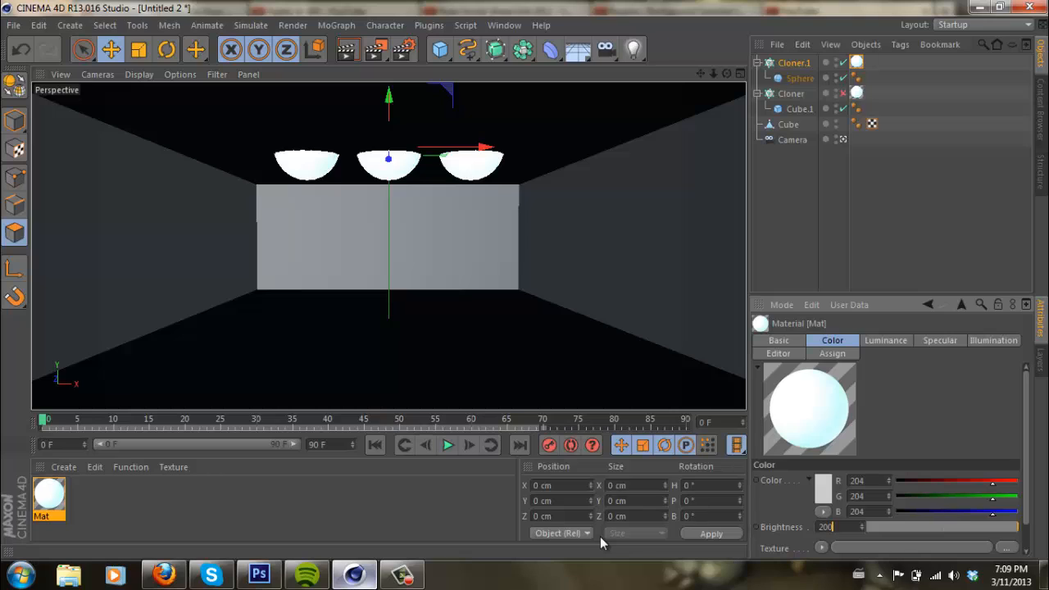
key(Return)
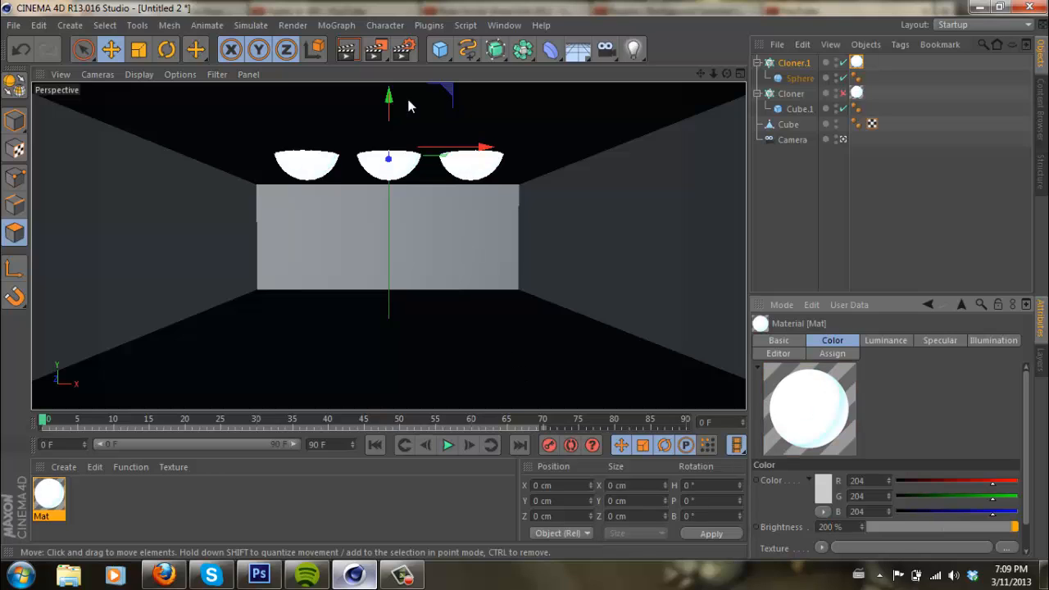
click(358, 52)
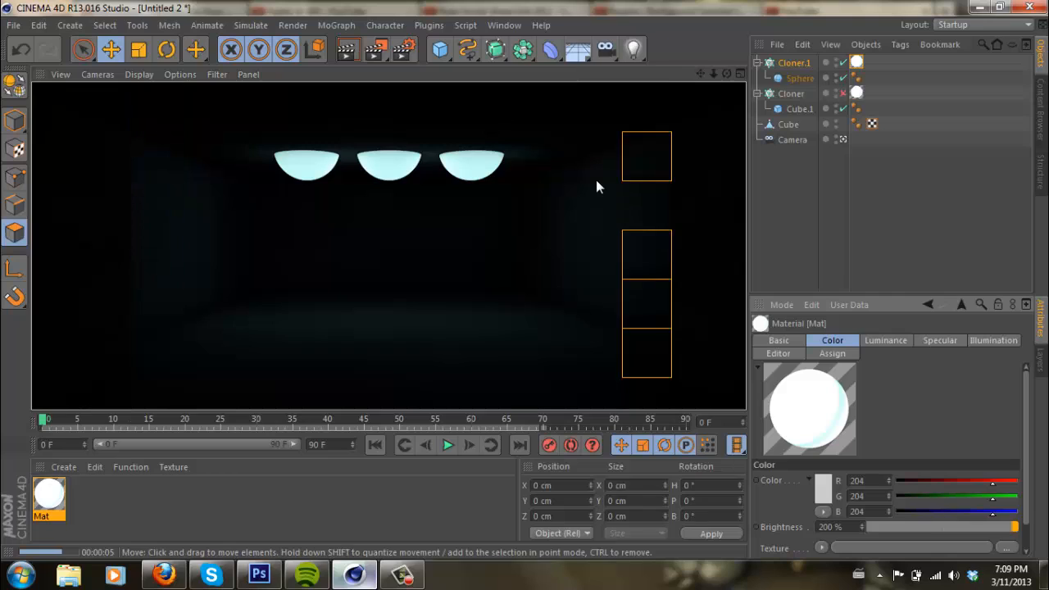
- Set the luminous material's color brightness to 900% and render the active view again
drag(765, 537, 693, 509)
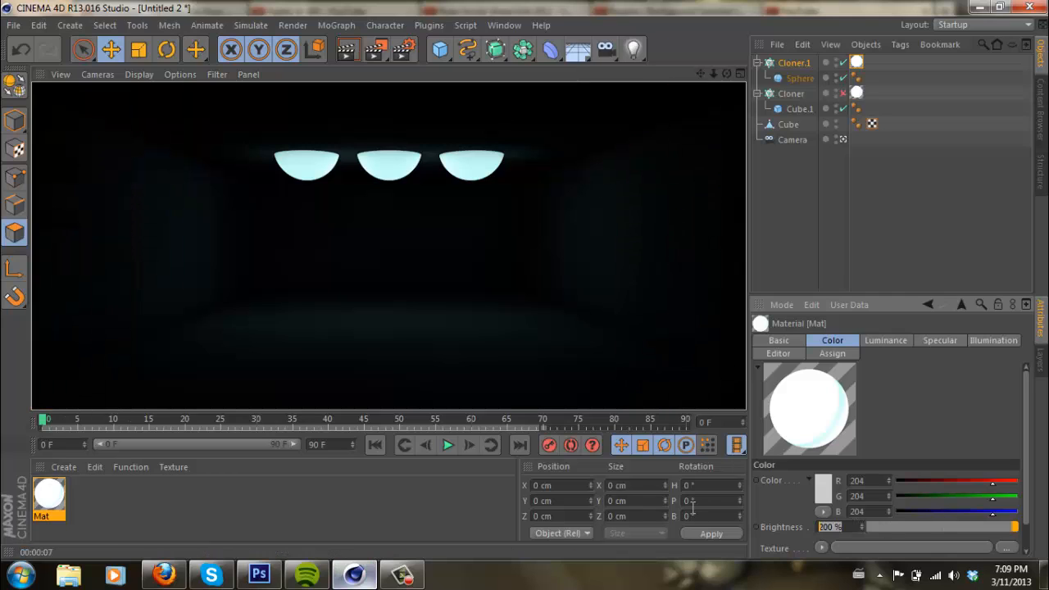
text(900)
key(Return)
click(345, 51)
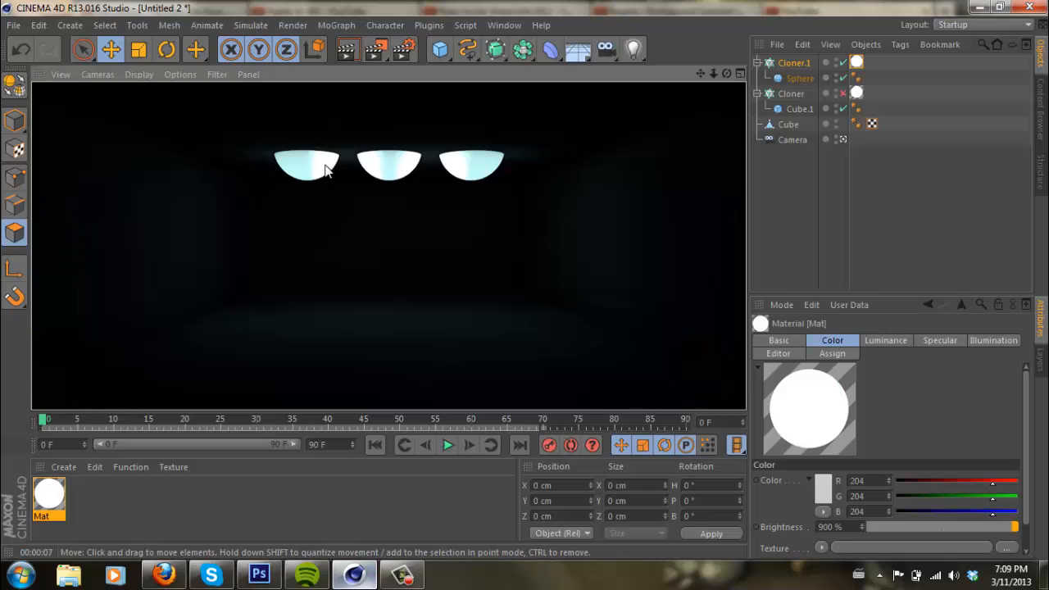
- Move the sphere cloner down to the room's mid-height and set its grid counts to 1, 1 and 3
drag(324, 169, 251, 277)
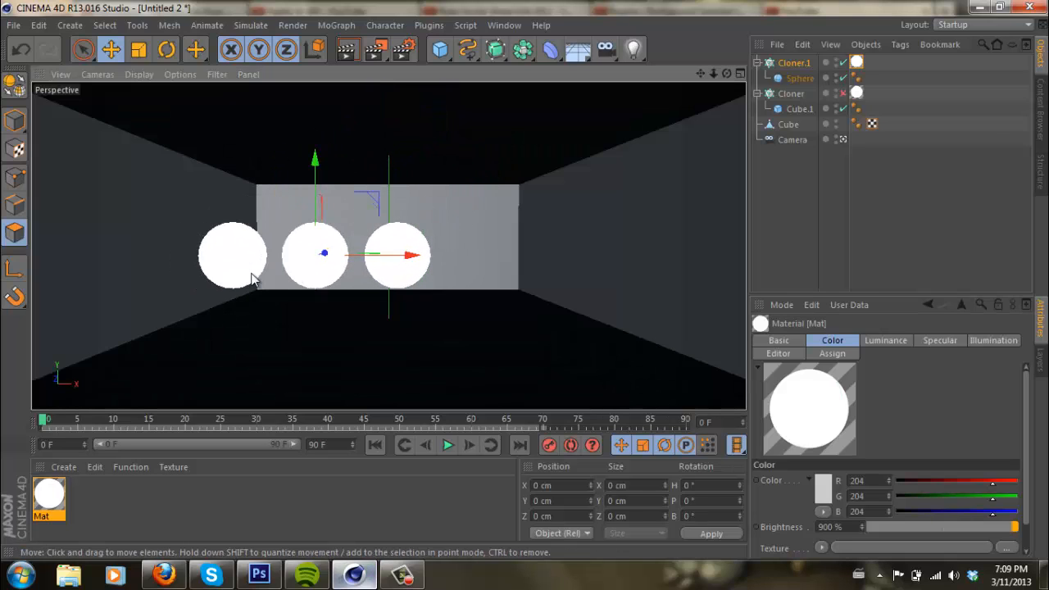
click(814, 62)
click(892, 441)
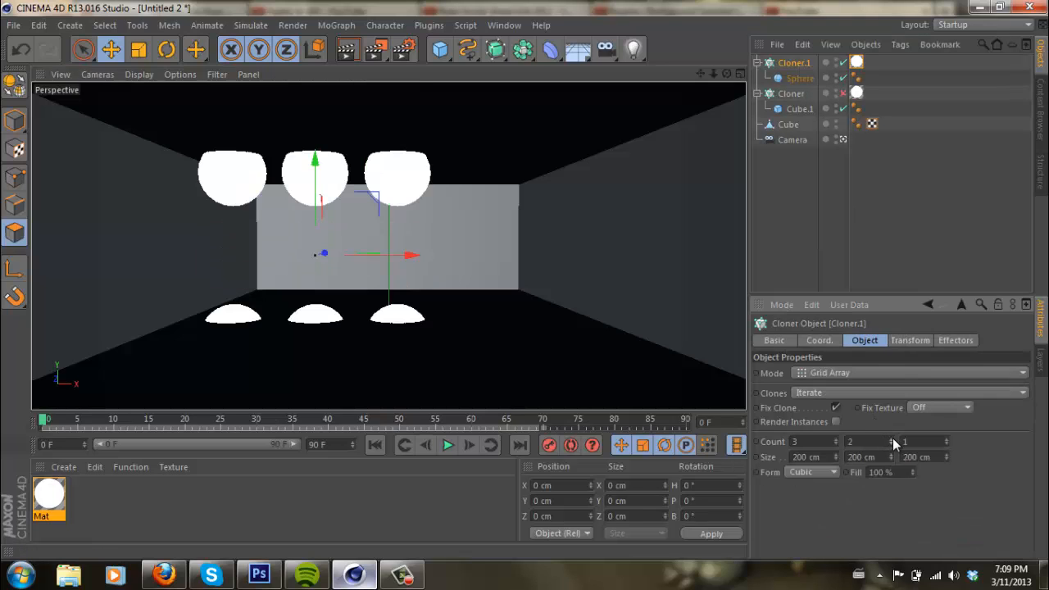
click(891, 444)
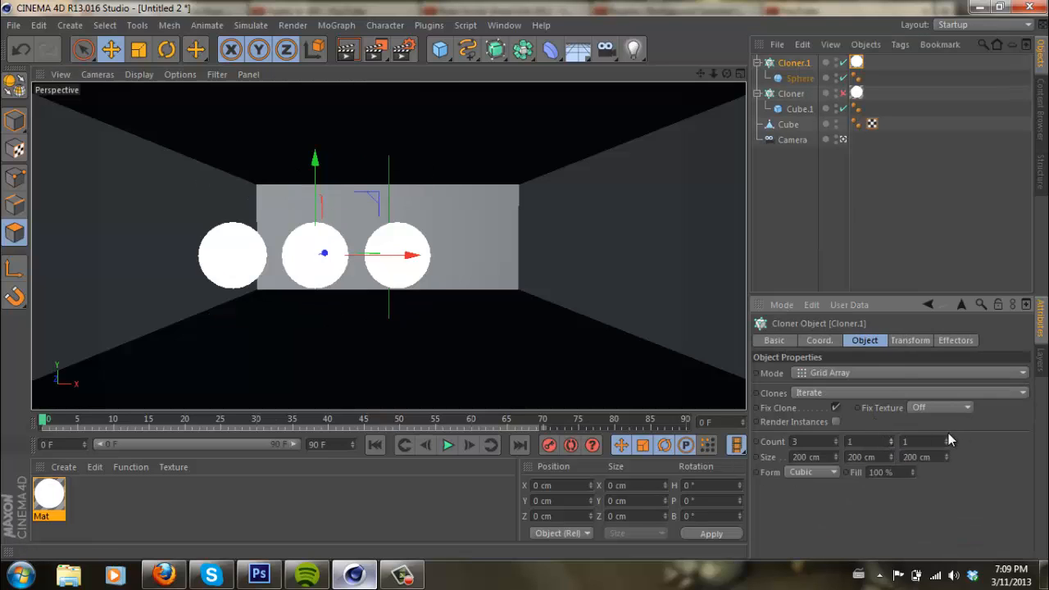
click(947, 440)
click(947, 439)
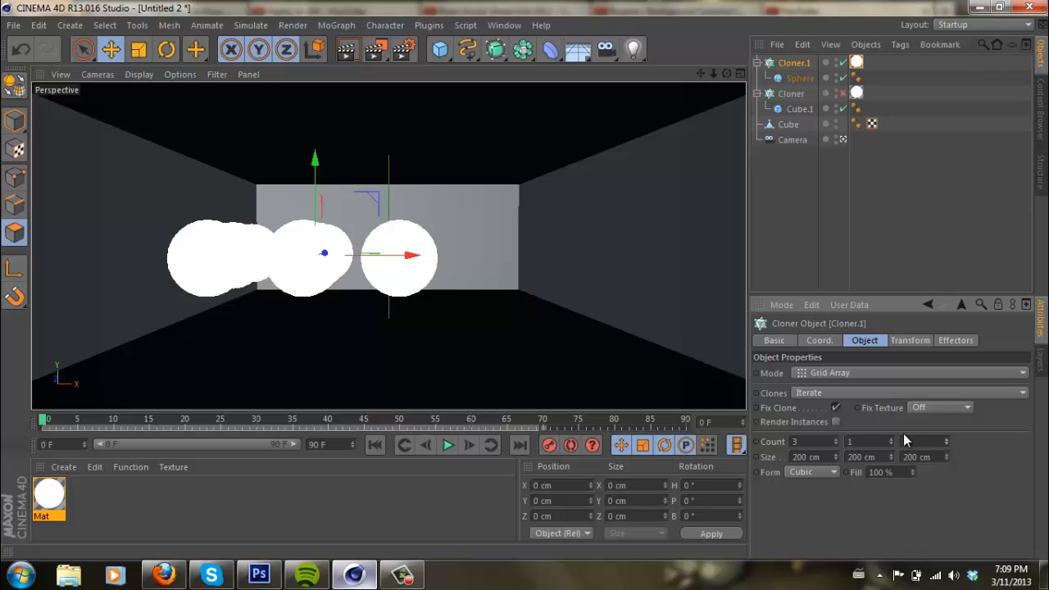
click(837, 443)
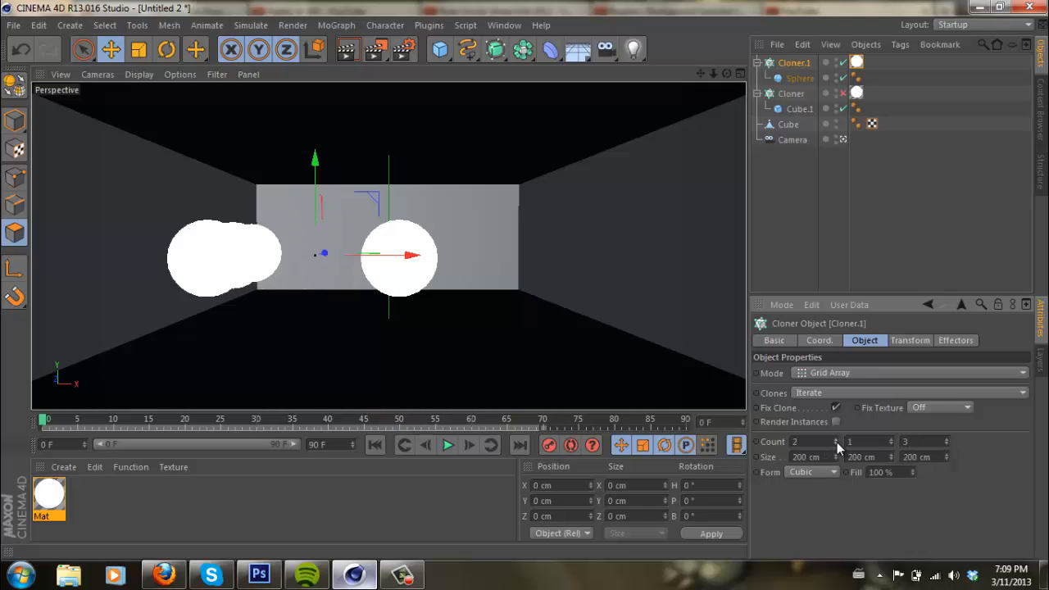
click(836, 443)
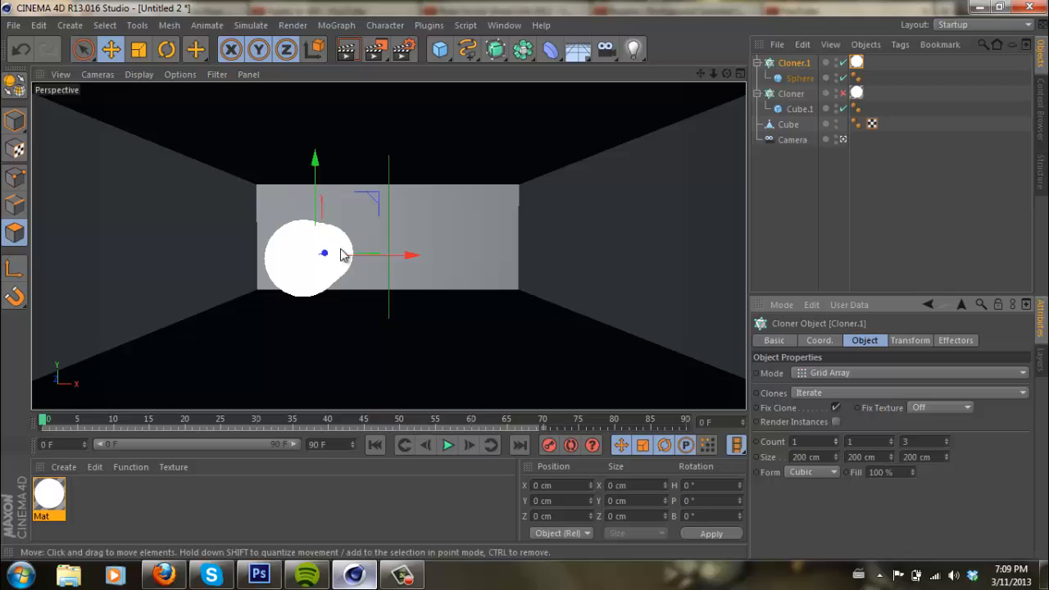
- Move the sphere cloner along X into the left wall, and place a duplicate about 505 cm away in the right wall
drag(410, 257, 277, 256)
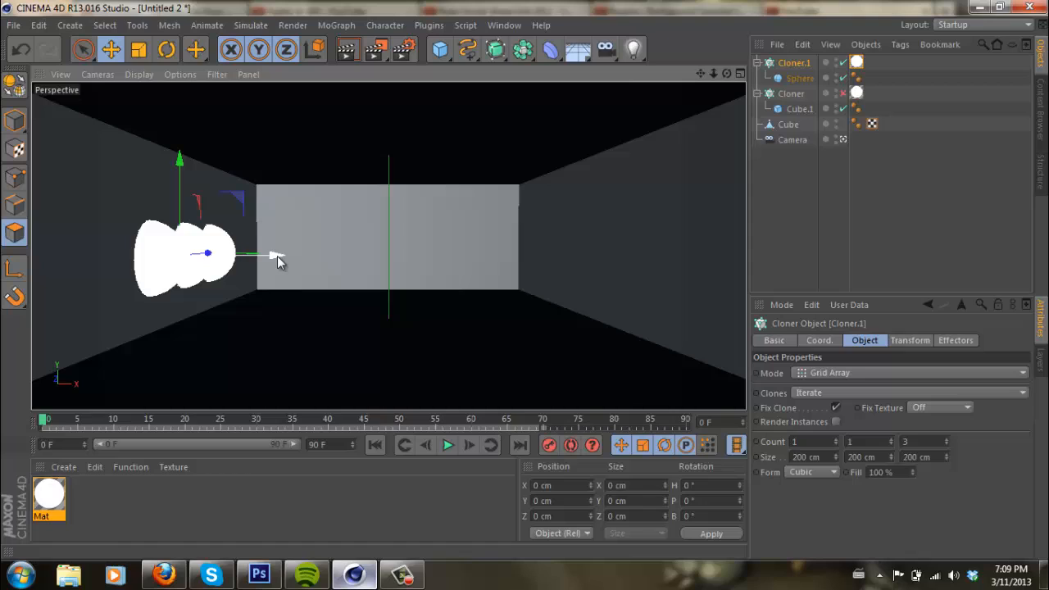
double_click(802, 63)
key(ctrl+c)
key(ctrl+v)
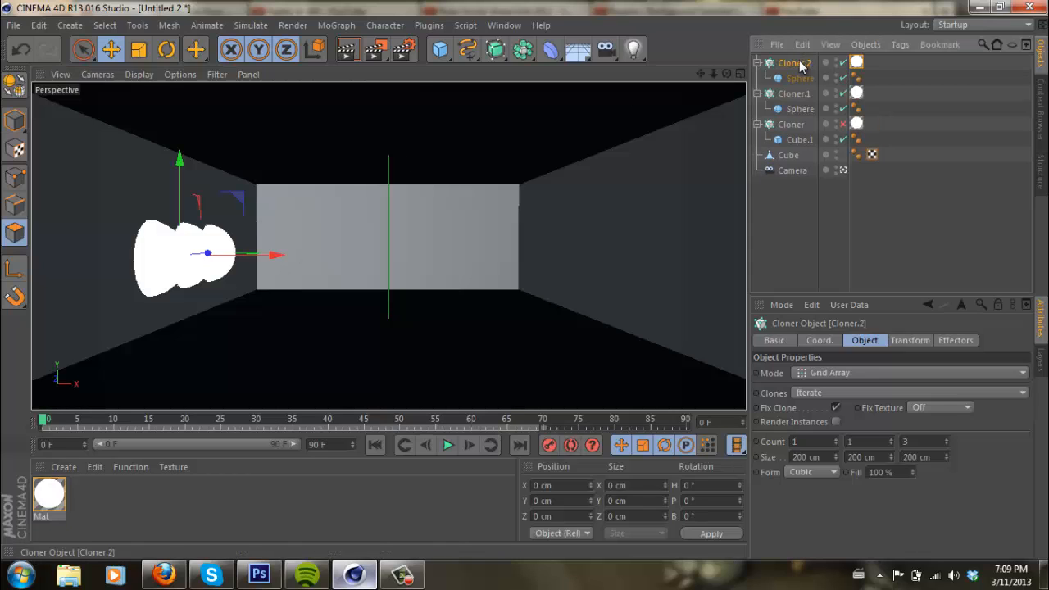
drag(287, 249, 682, 212)
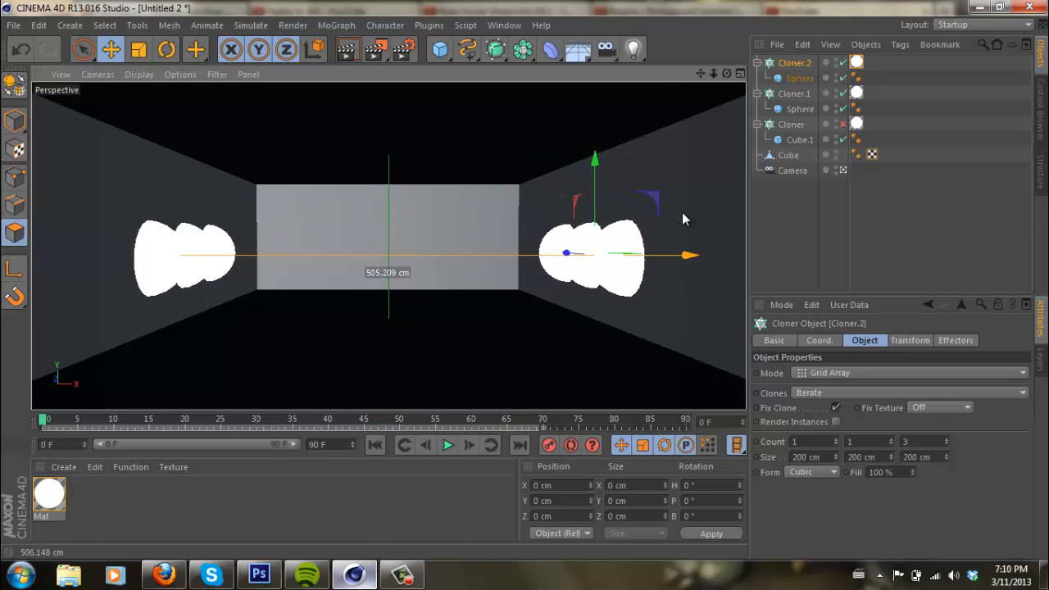
- Render the active view, re-enable the ceiling cube cloner, and render the view again
click(350, 57)
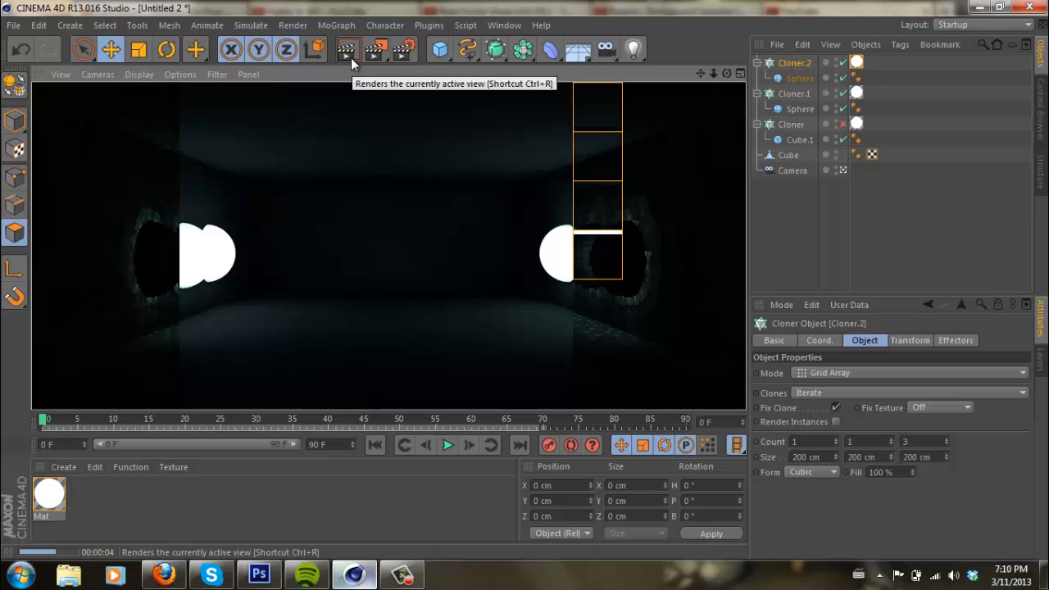
click(844, 124)
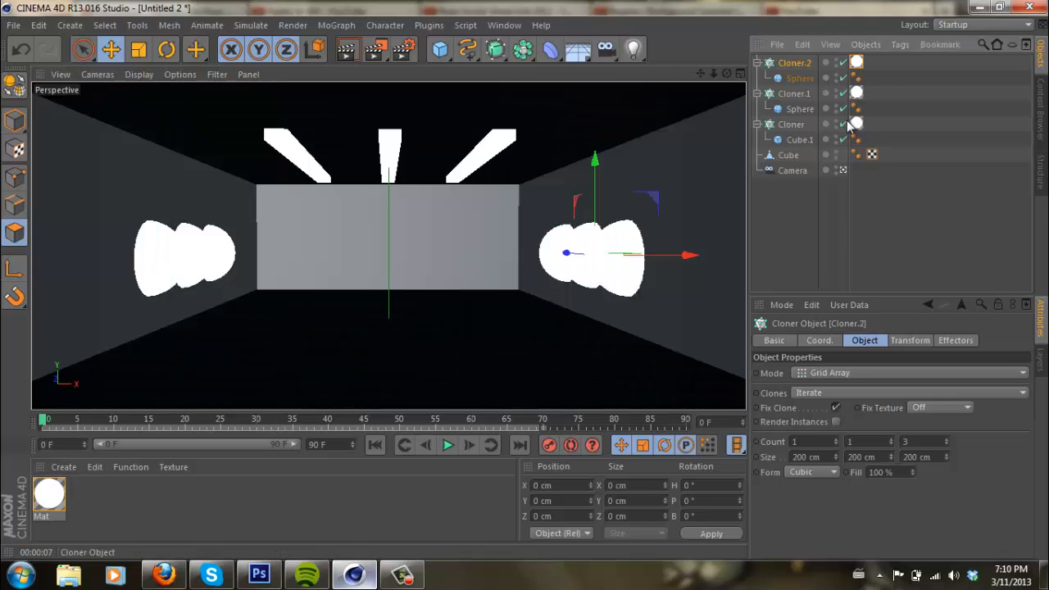
click(347, 51)
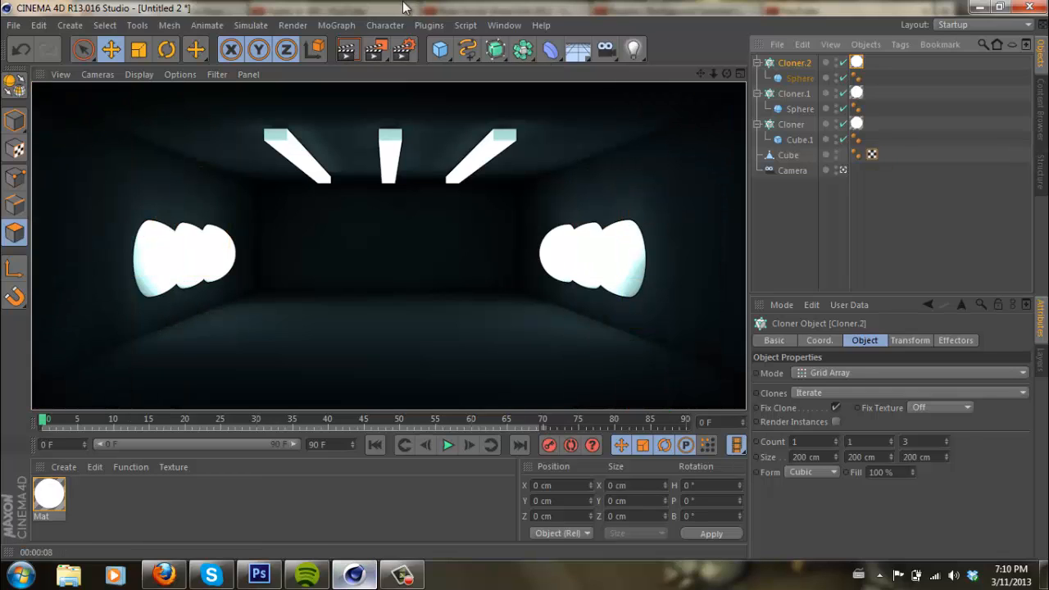
- Add a MoText object, move it left along X towards the room's middle, and set its text to "Tutorial"
click(339, 25)
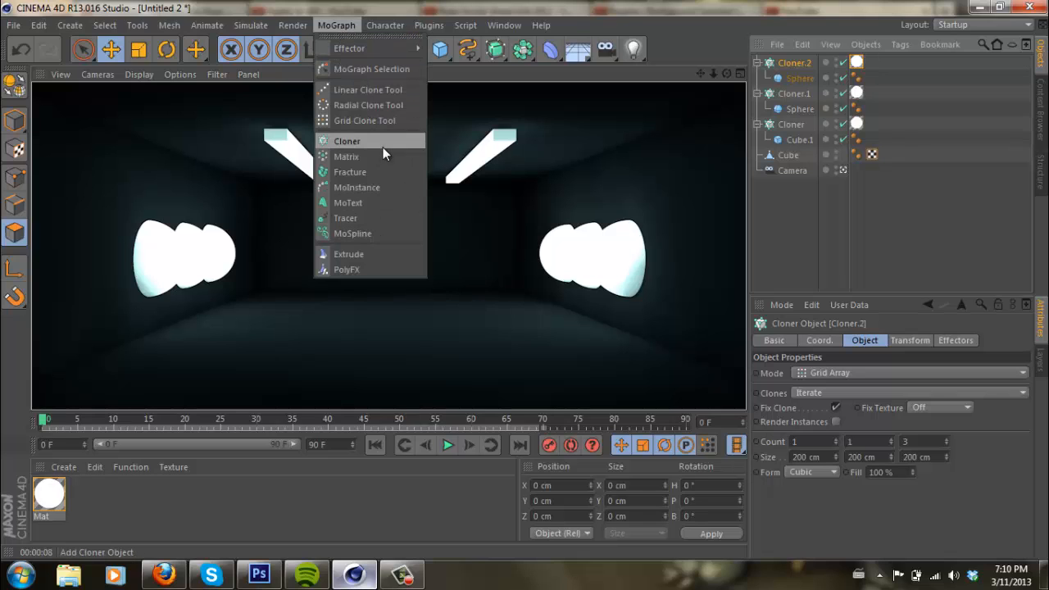
click(386, 203)
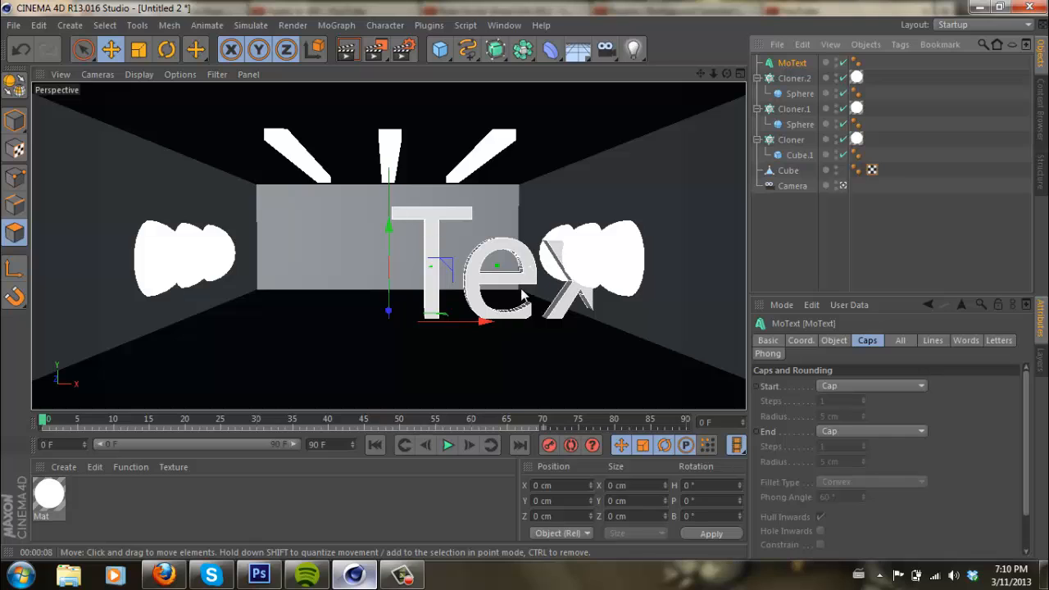
drag(494, 323, 340, 345)
click(835, 341)
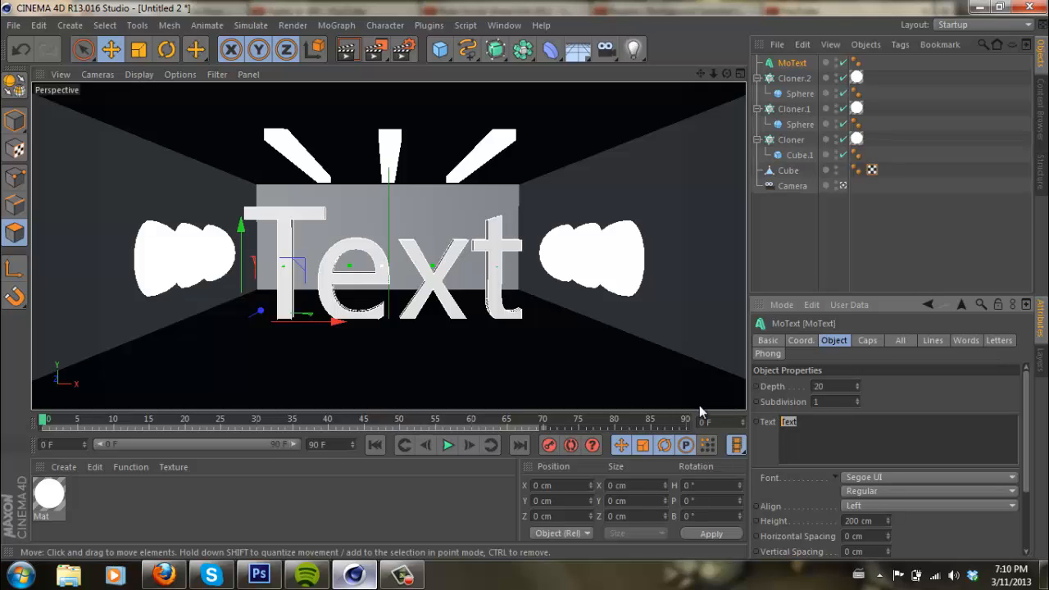
text(Tutproa)
key(BackSpace)
key(BackSpace)
key(BackSpace)
key(BackSpace)
text(orial)
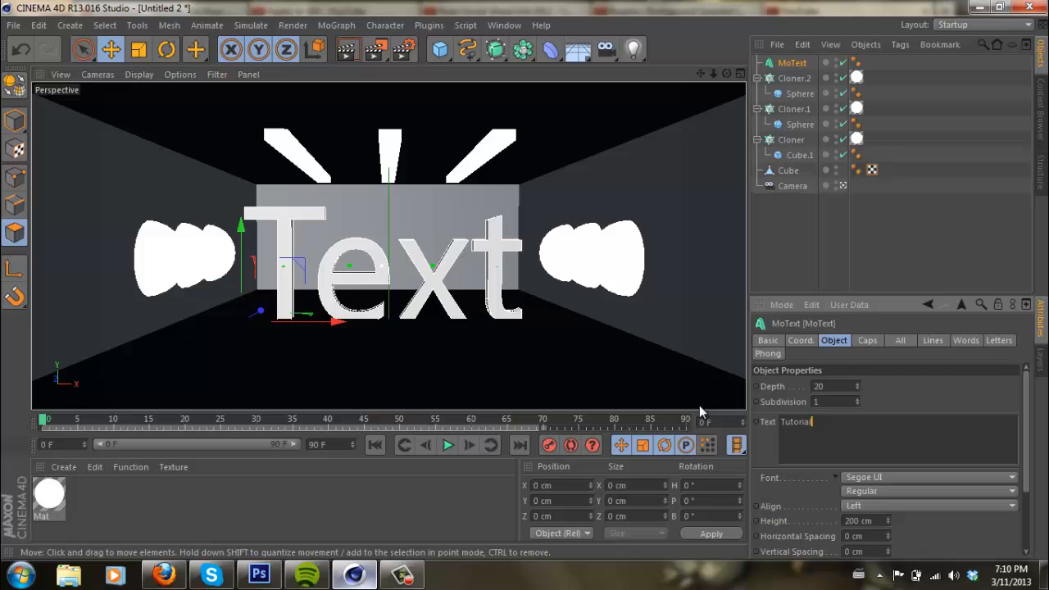
- Set the MoText font to Prototype and its height to 100 cm
click(885, 476)
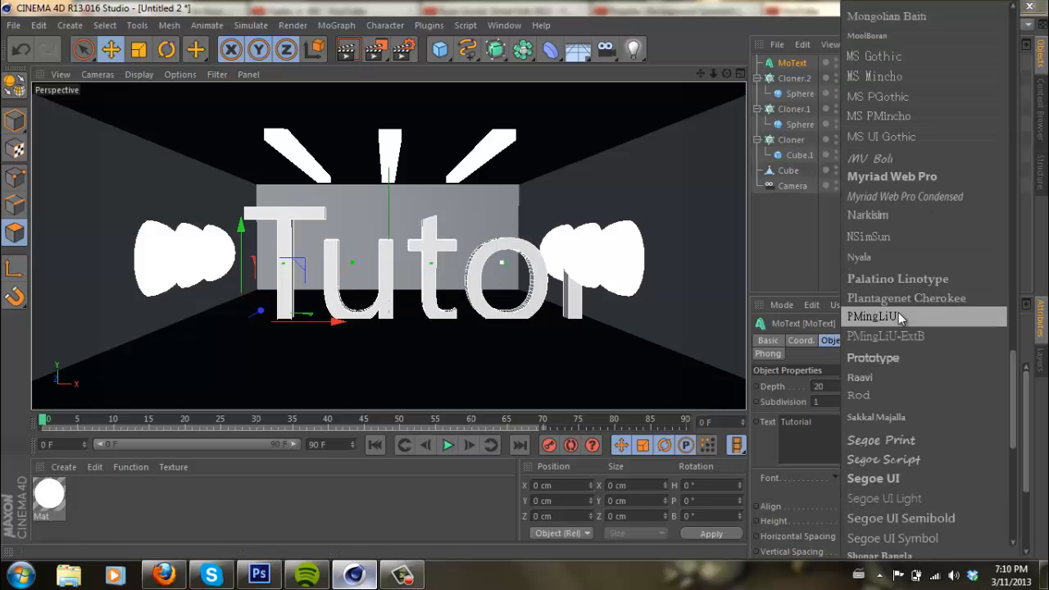
click(892, 358)
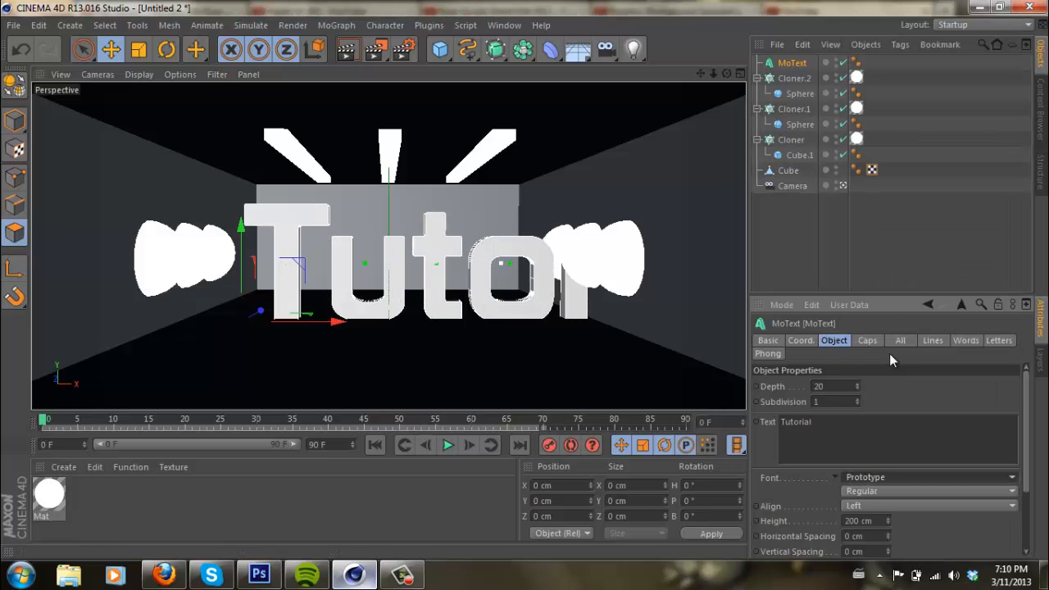
click(861, 520)
text(50)
key(Return)
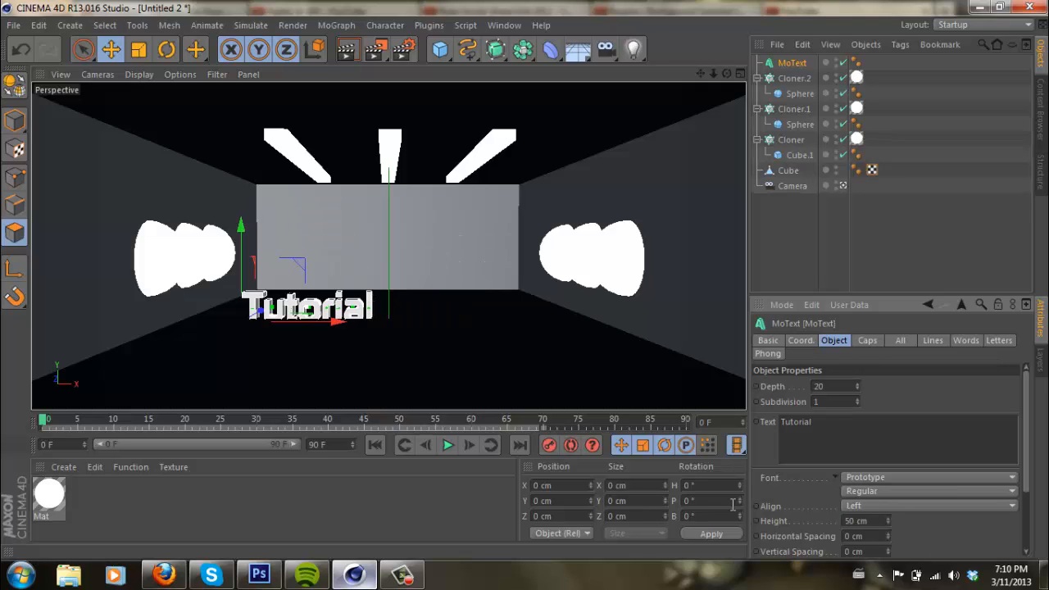
click(861, 521)
text(100)
key(Return)
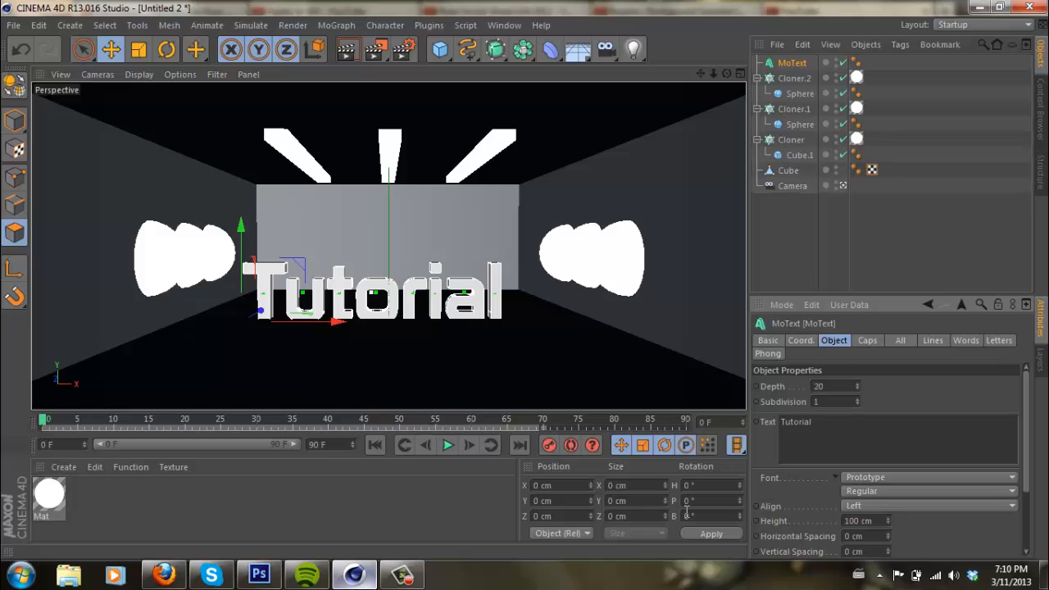
- Set the text's depth to 100 and position it centred in the room, slightly closer to the camera and just above the floor
drag(336, 320, 349, 323)
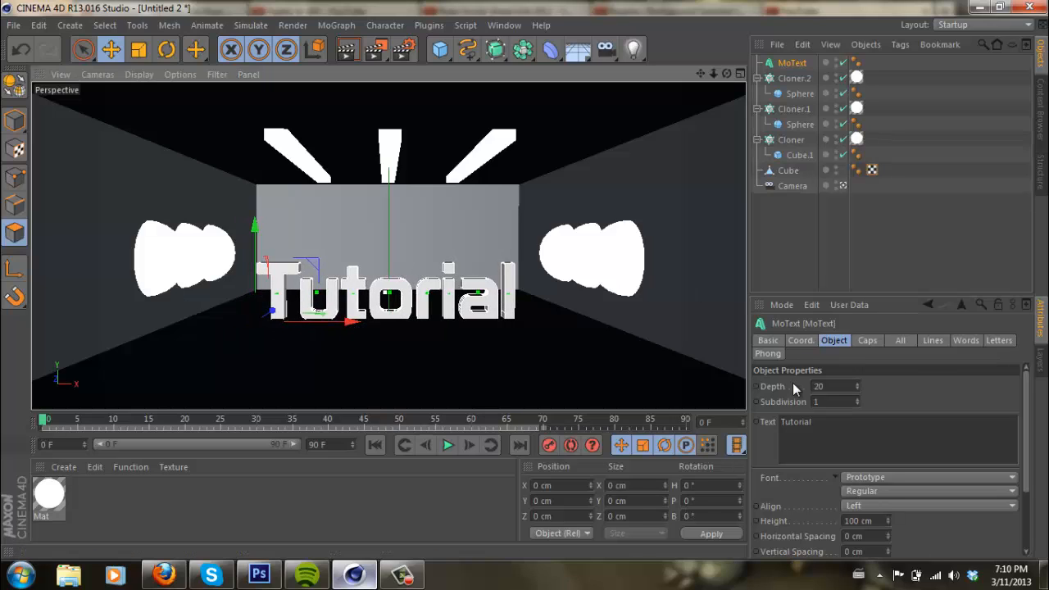
click(852, 382)
text(100)
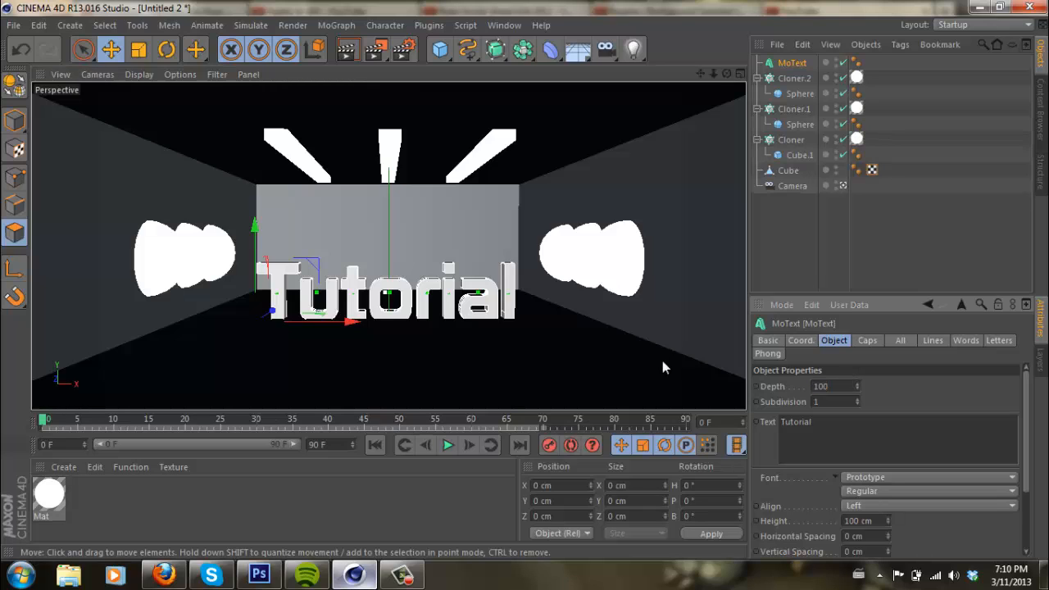
key(Return)
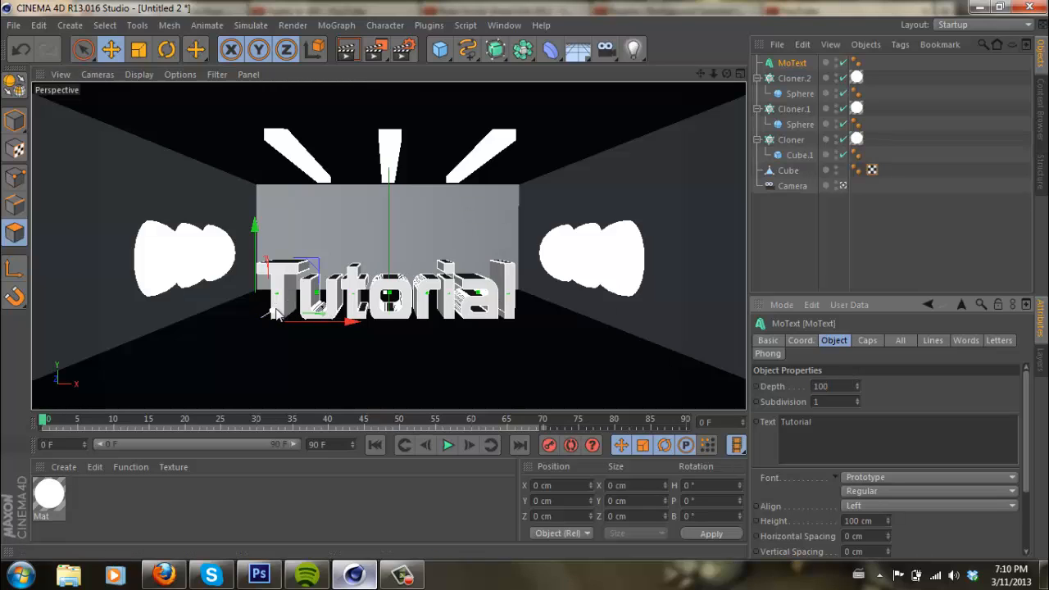
drag(276, 313, 271, 333)
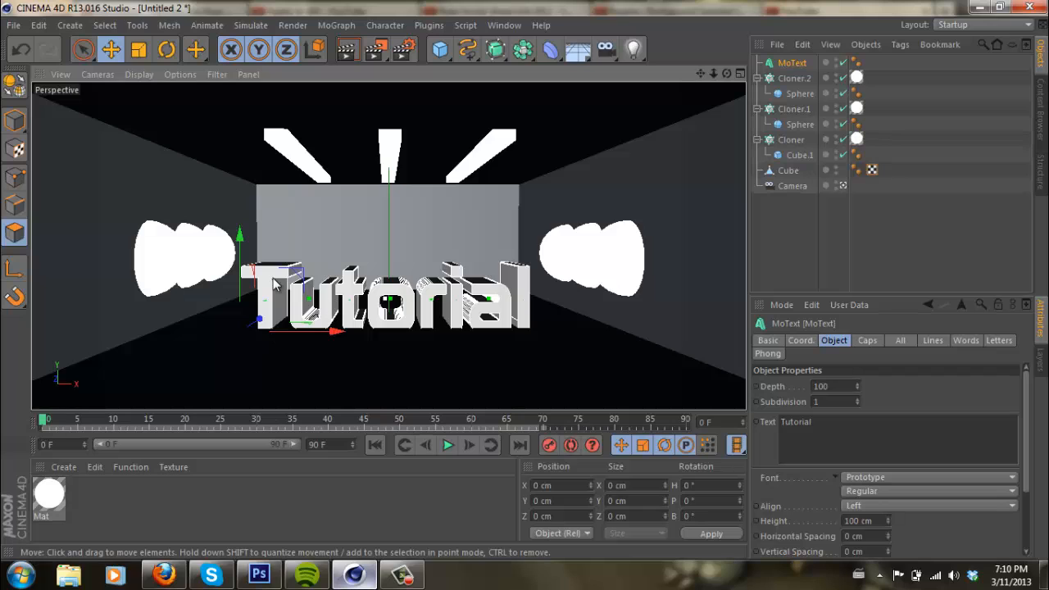
drag(241, 238, 241, 232)
- Create a new material with the Object (Soft Shadow) preview and set its color to red, RGB 163, 0, 0
double_click(79, 487)
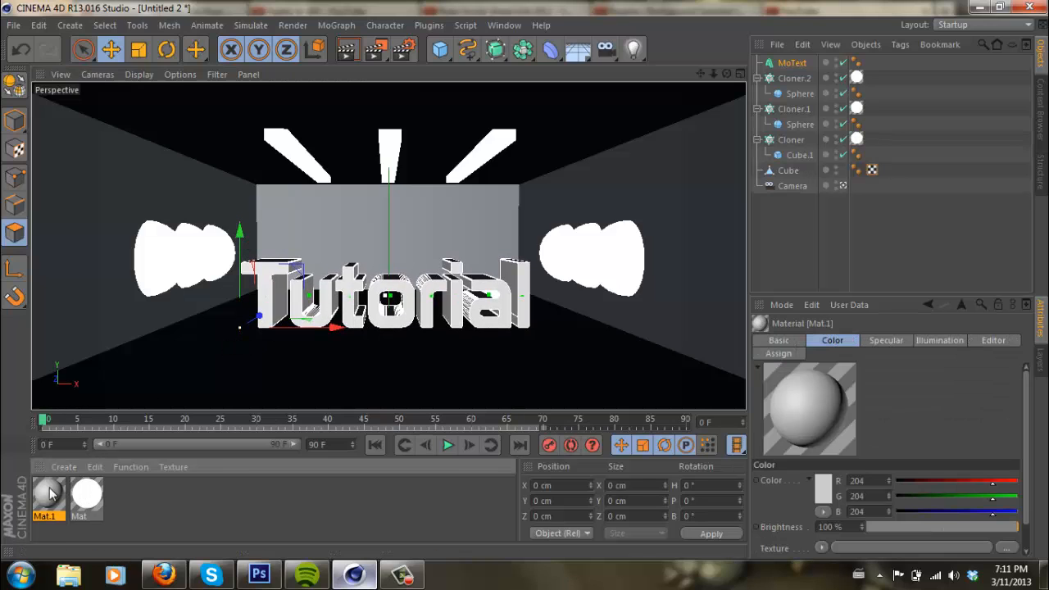
double_click(49, 495)
right_click(257, 167)
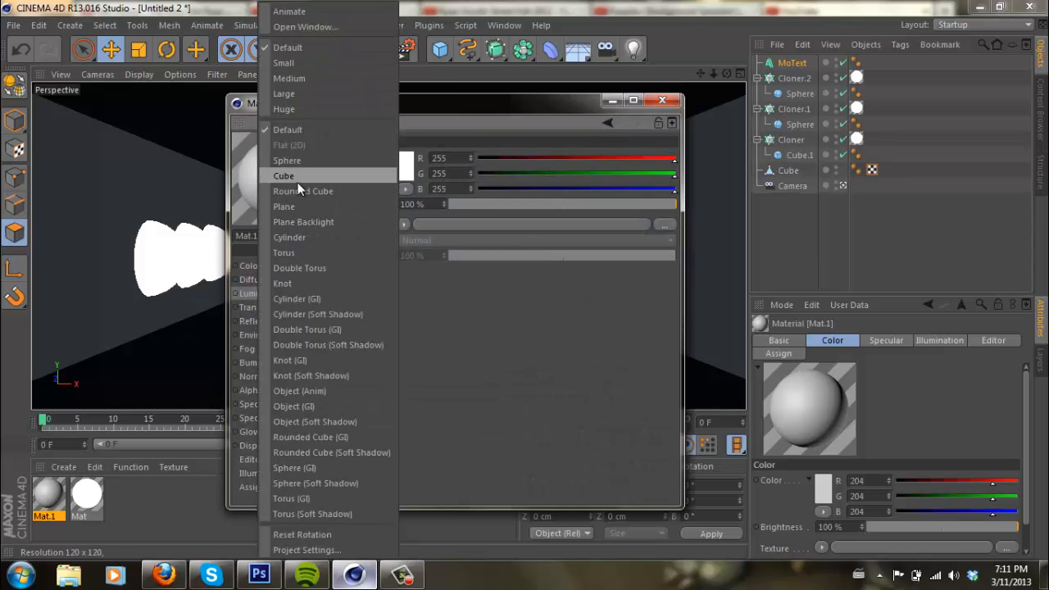
click(312, 421)
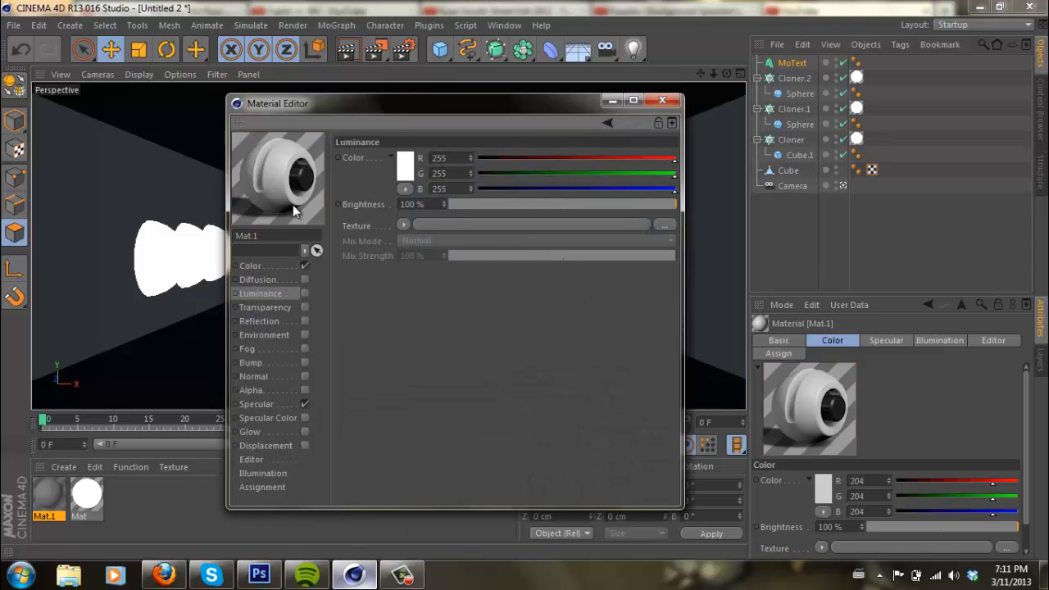
click(283, 267)
click(404, 169)
drag(390, 160, 416, 148)
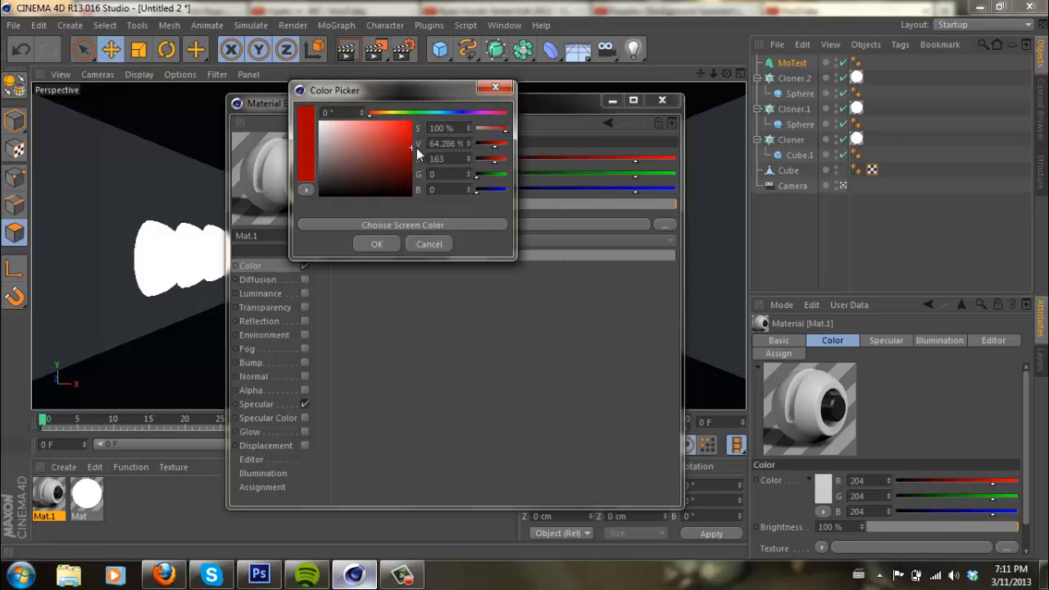
click(371, 239)
- Enable reflection with a Fresnel texture on the red material, and enable glow with an outer strength of 100%
click(304, 316)
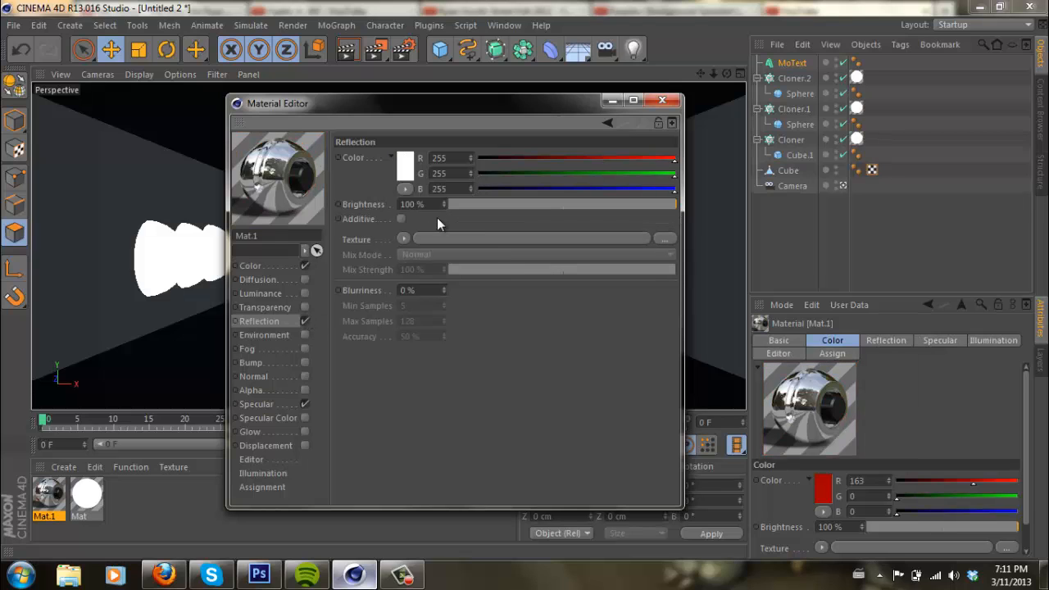
click(403, 239)
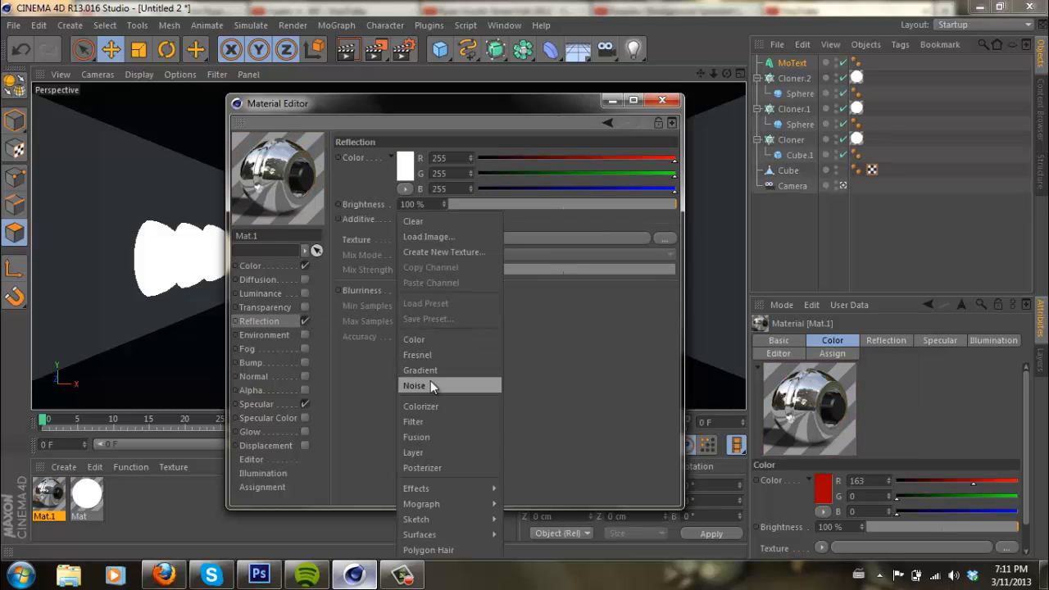
click(430, 353)
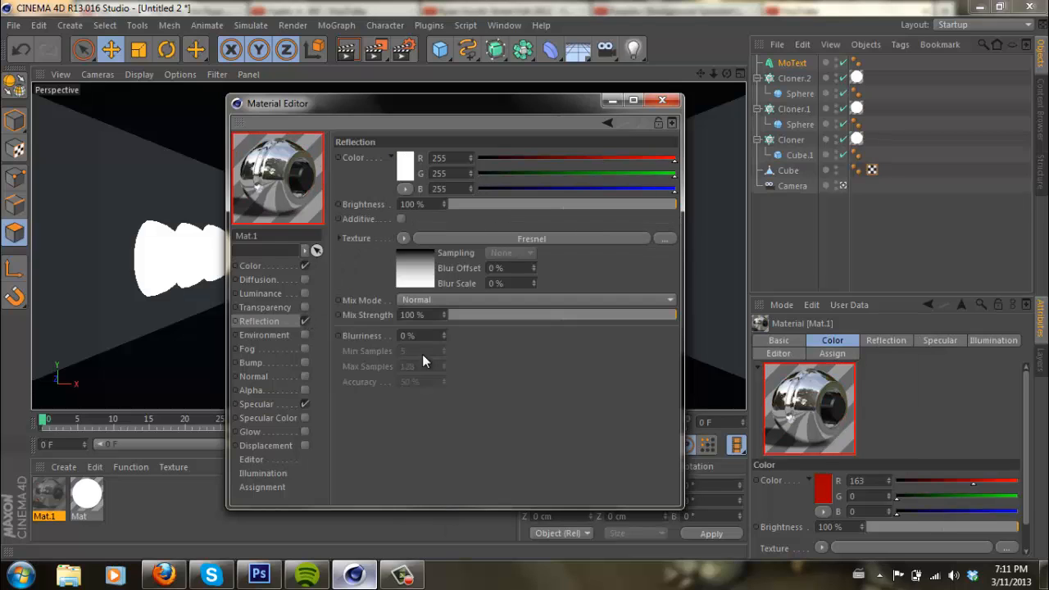
click(303, 431)
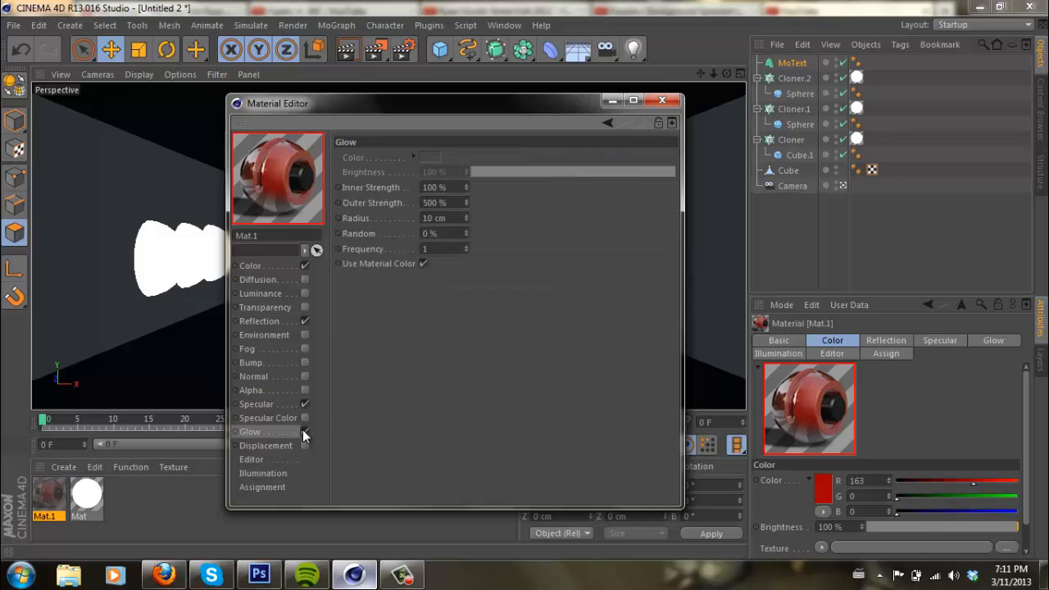
double_click(438, 203)
text(100)
key(Return)
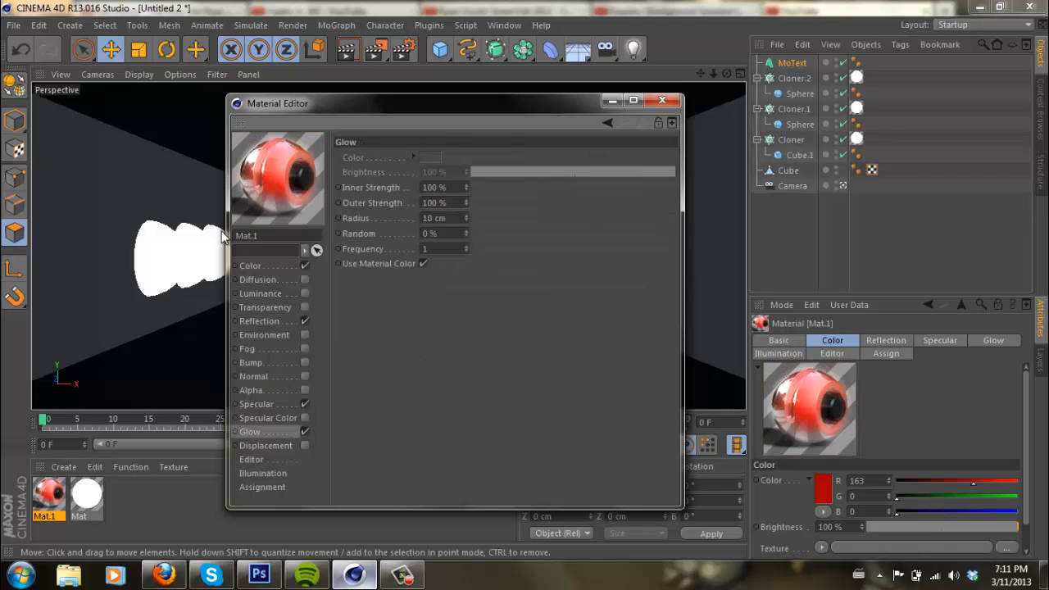
click(663, 101)
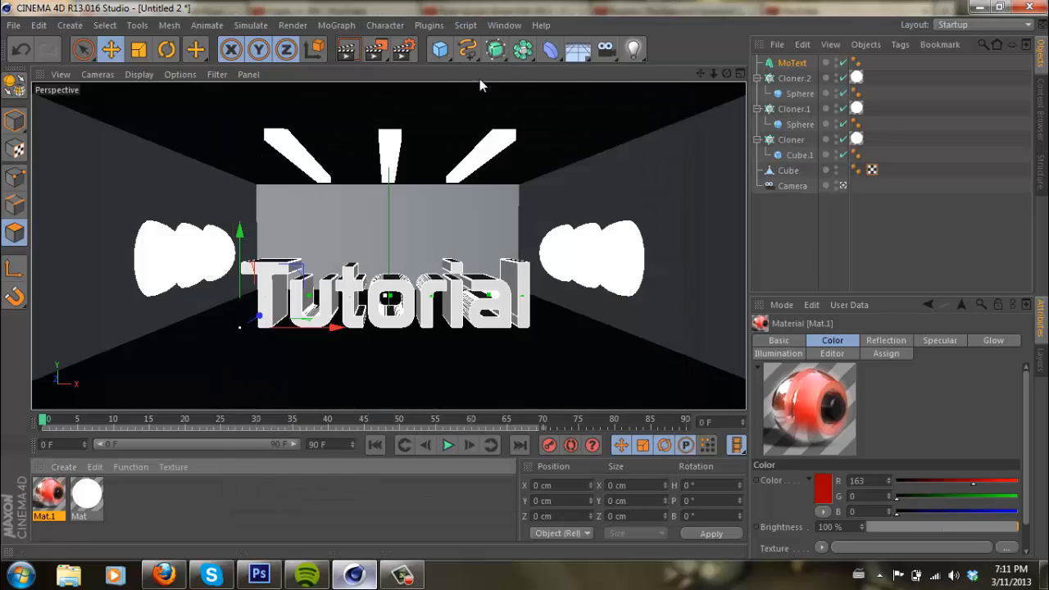
- Apply the red material to the Tutorial text and render the active view
drag(56, 490, 271, 294)
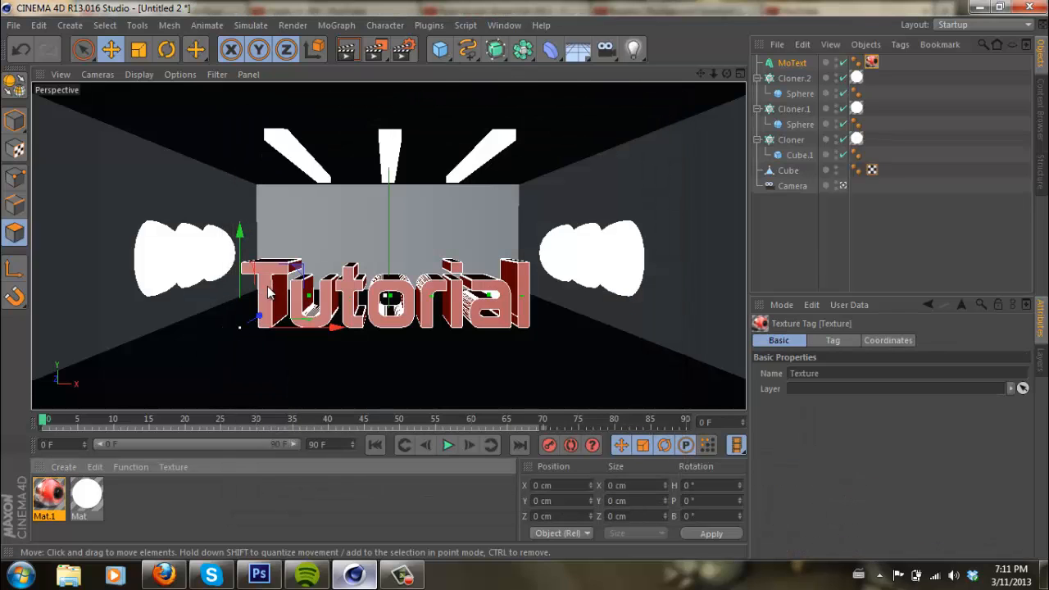
click(348, 52)
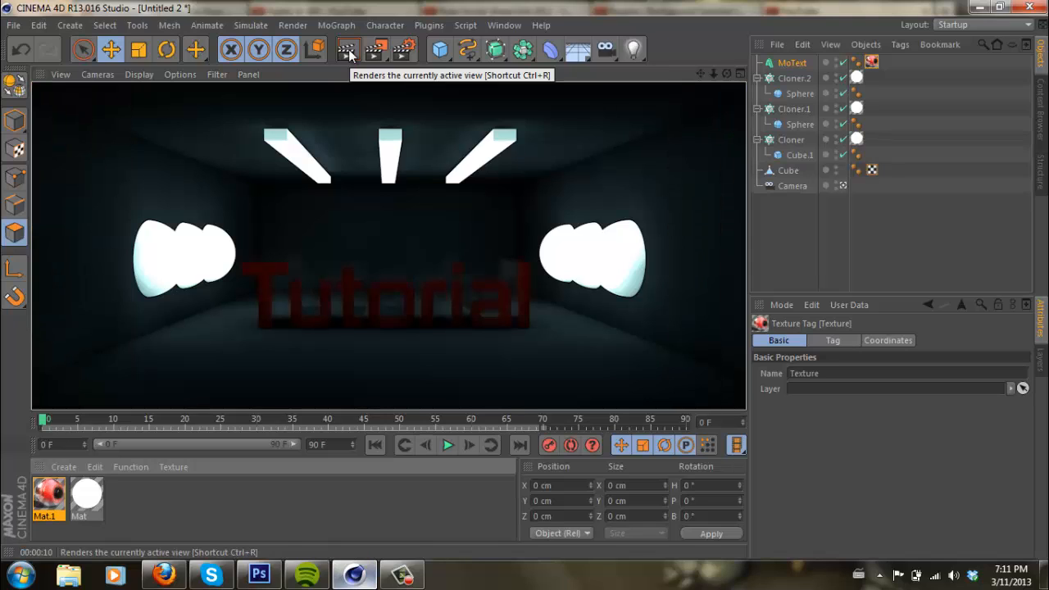
- Turn off the red material's reflection and render the active view again
double_click(46, 497)
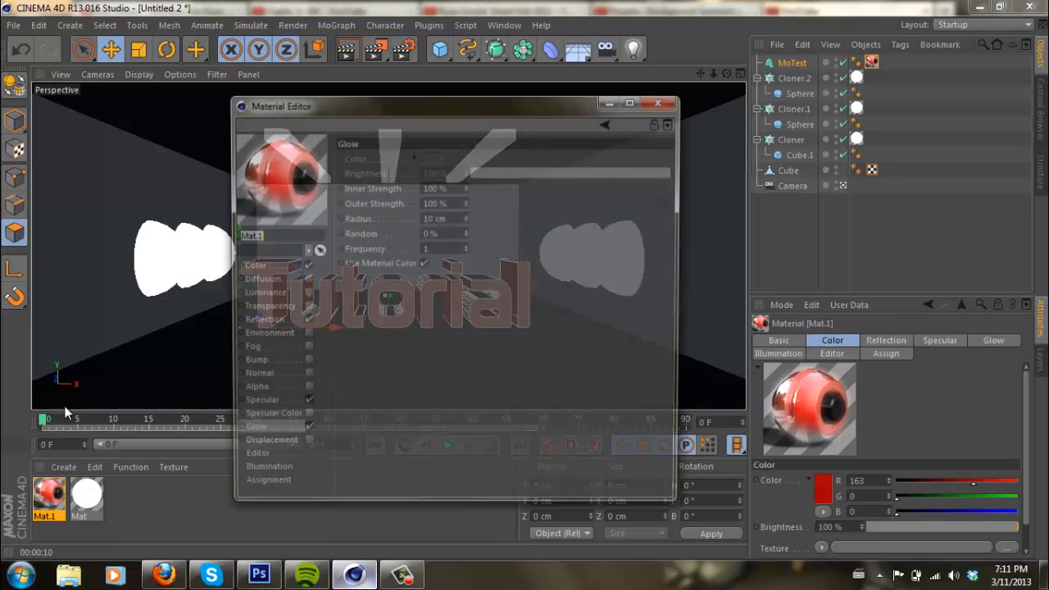
click(304, 321)
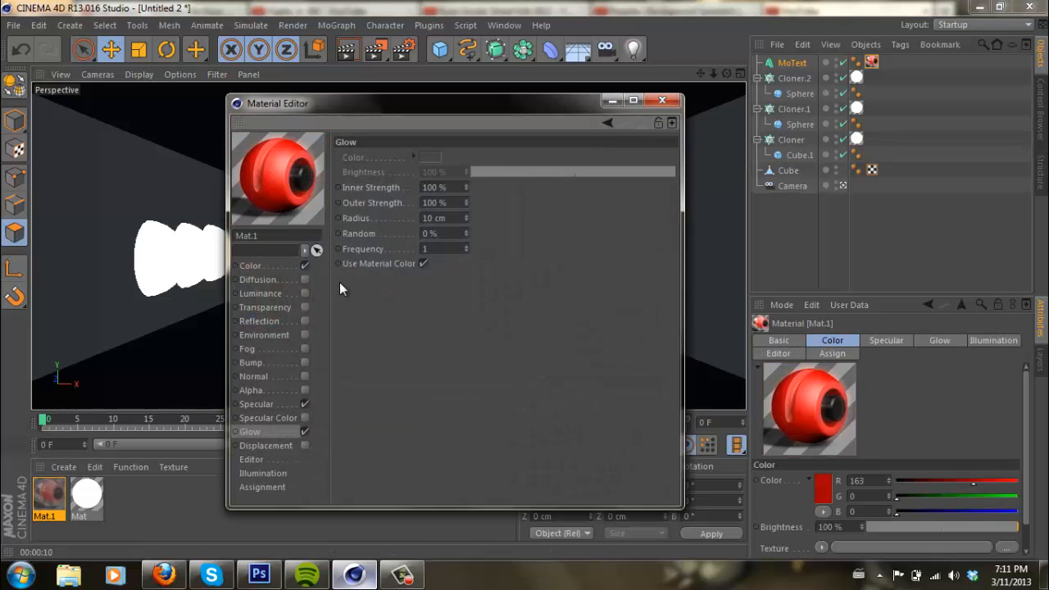
click(662, 100)
click(350, 50)
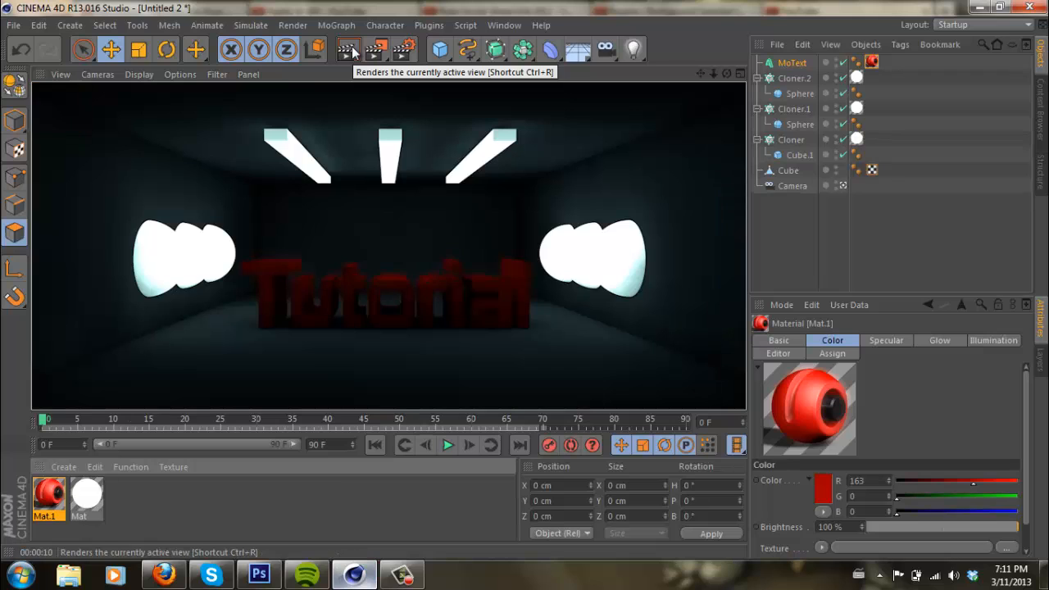
- Open the render settings and review the output settings and the image format options for saving
click(401, 51)
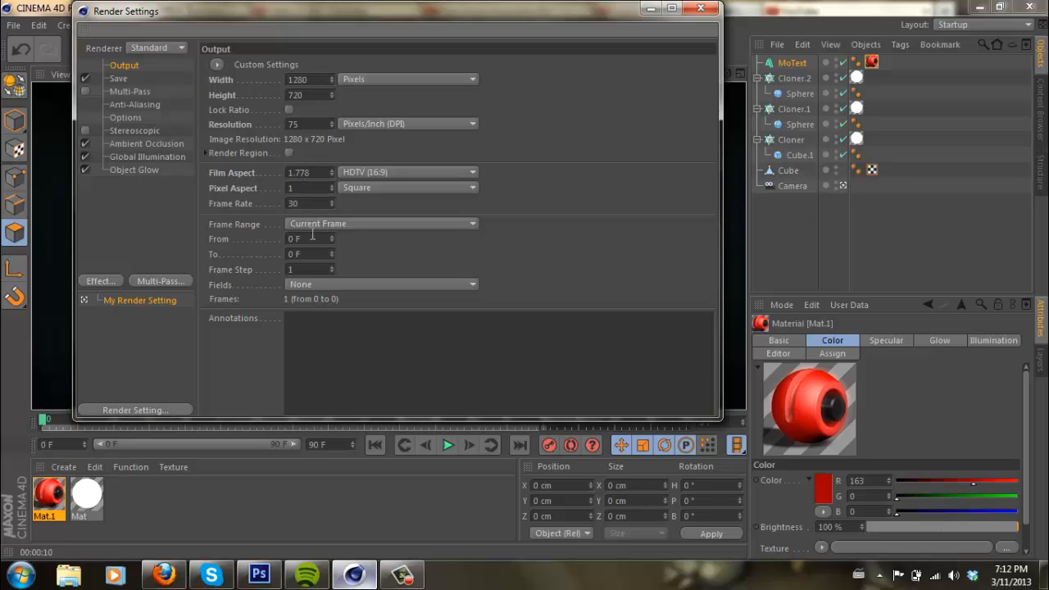
click(139, 77)
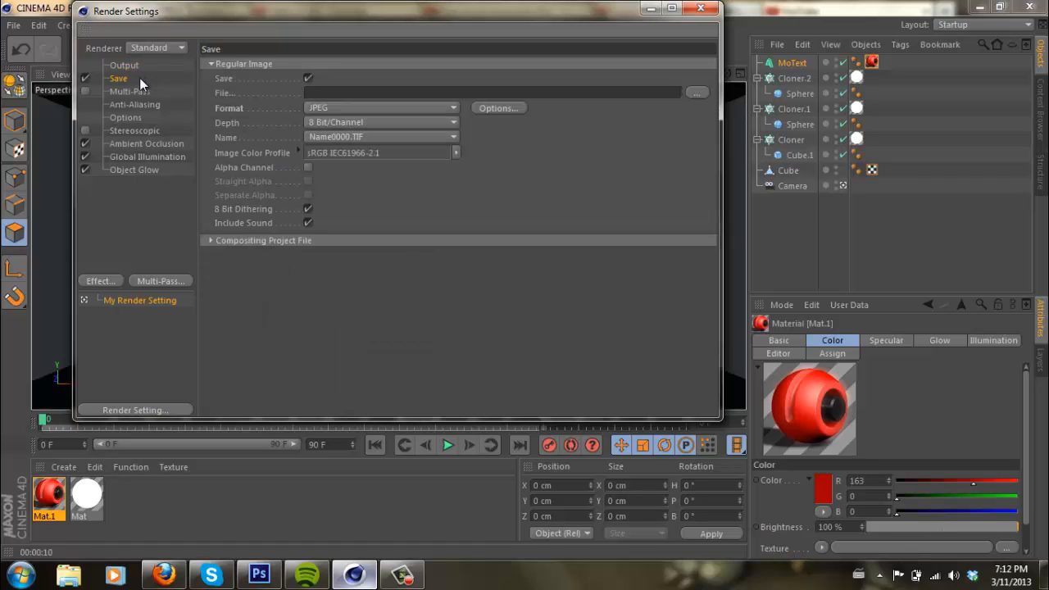
click(321, 109)
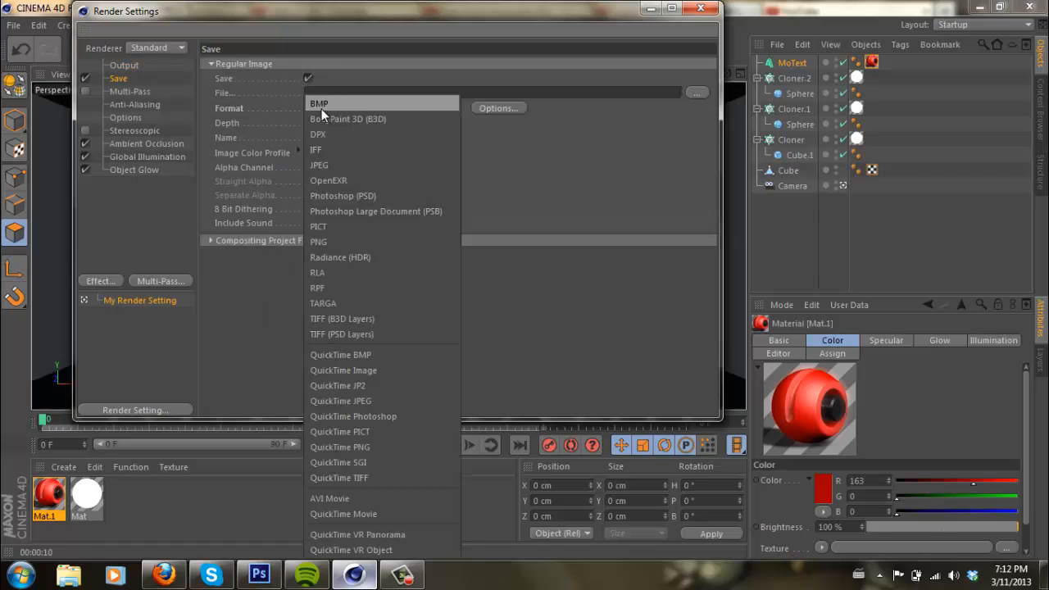
click(576, 195)
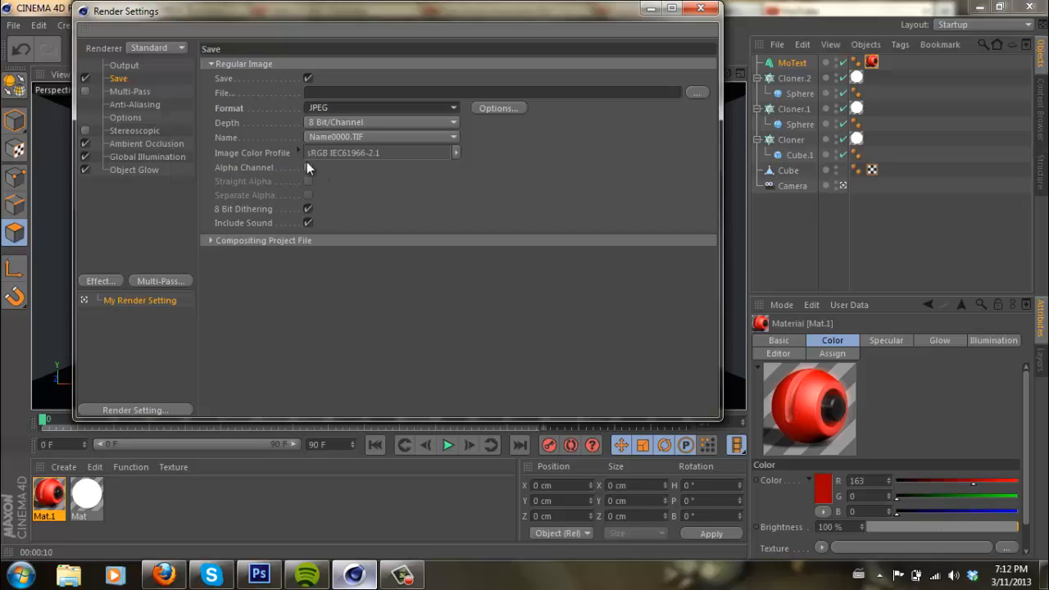
- Set the Ambient Occlusion maximum samples to 120 in the render settings
click(127, 146)
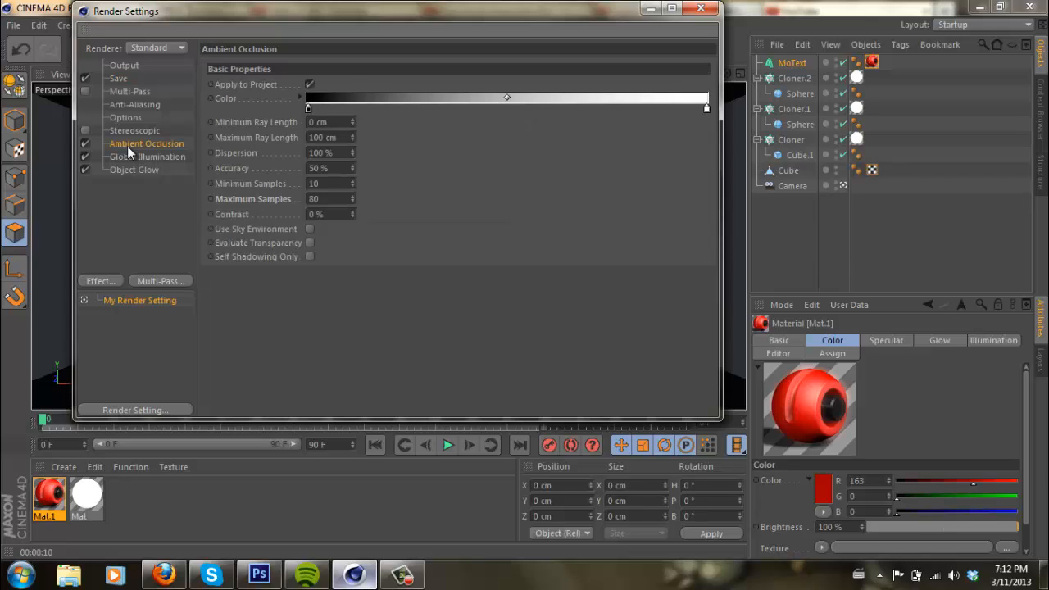
click(329, 196)
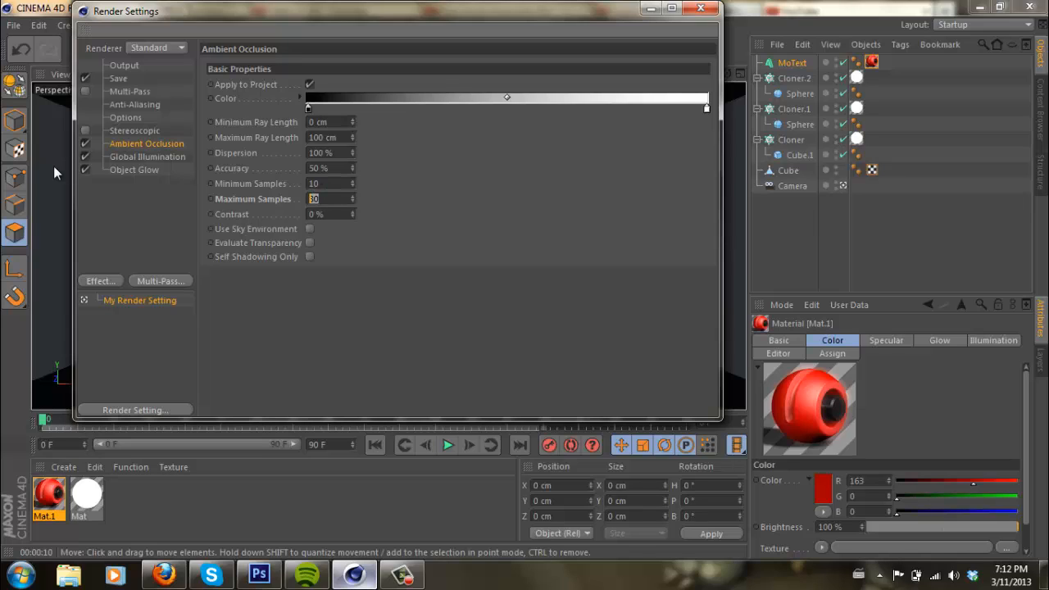
text(120)
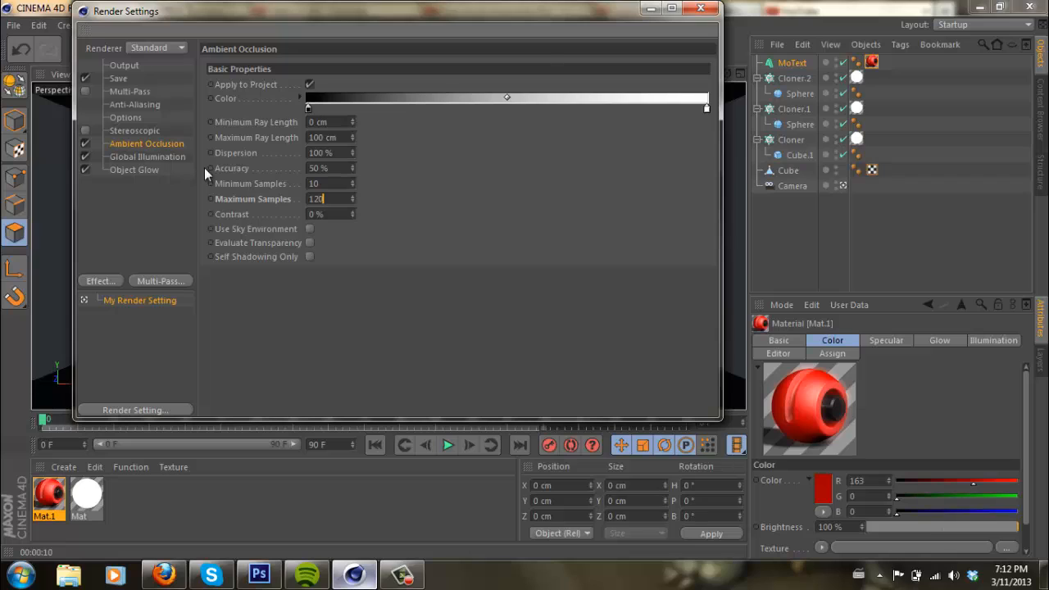
- Review the Stochastic Samples and Record Density options in the Global Illumination irradiance cache
click(160, 155)
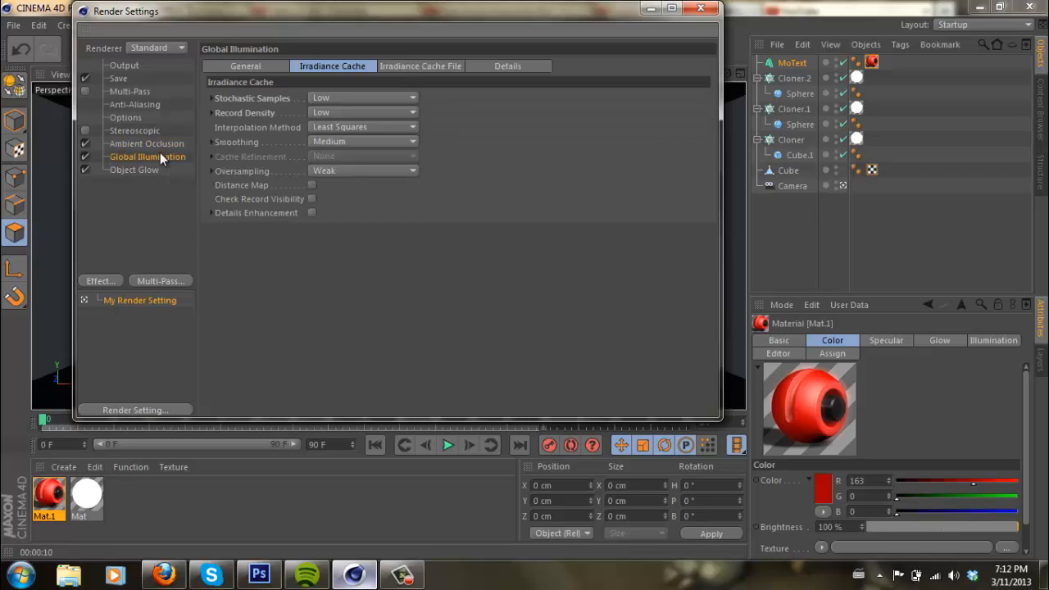
click(283, 69)
click(314, 66)
click(338, 97)
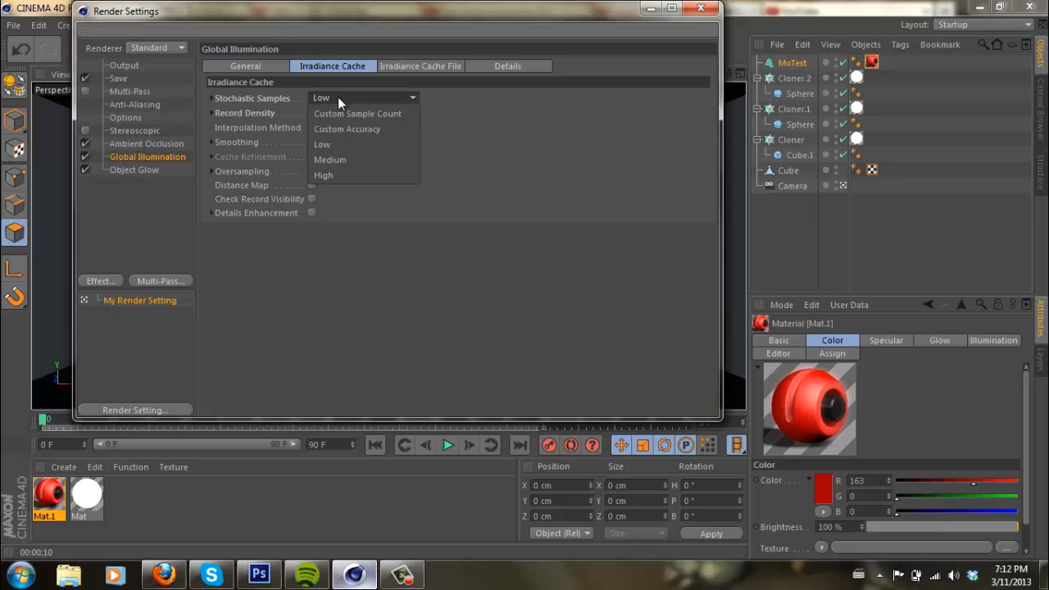
click(338, 98)
click(334, 111)
click(334, 109)
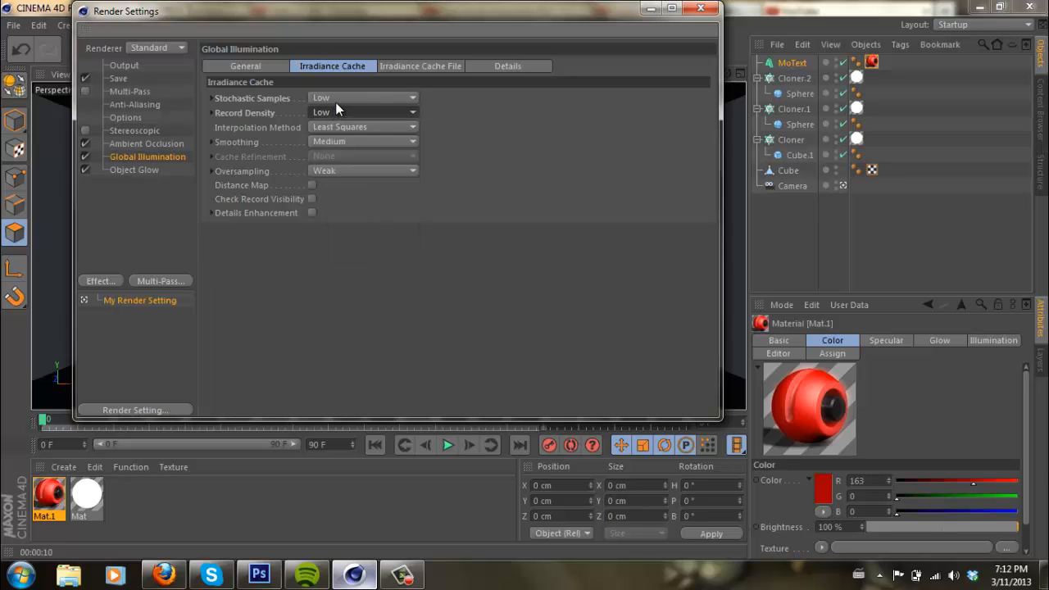
- Turn off Object Glow, close the render settings and render the scene to the Picture Viewer
click(145, 171)
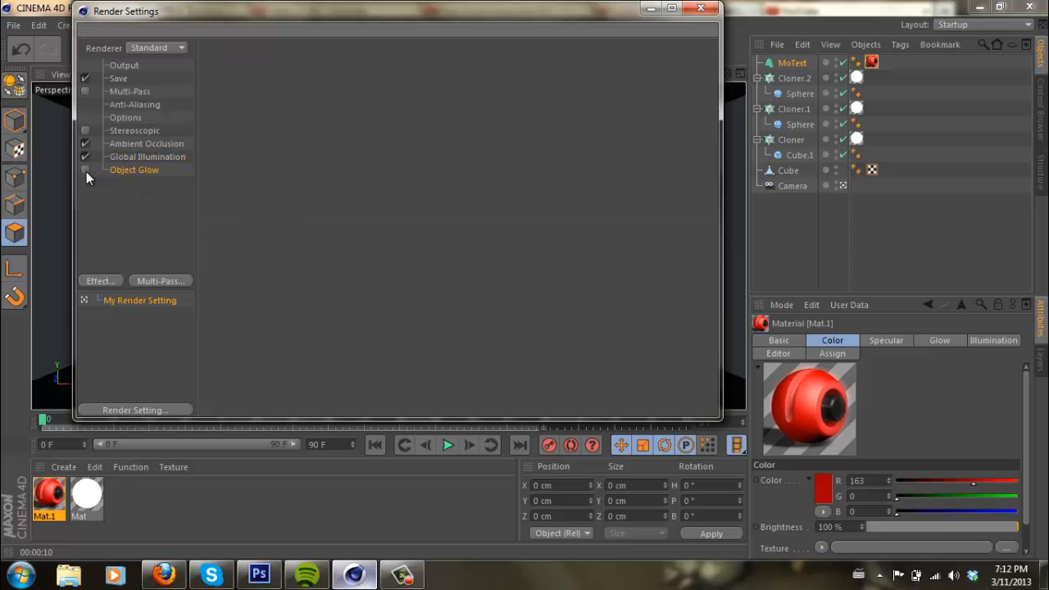
click(702, 7)
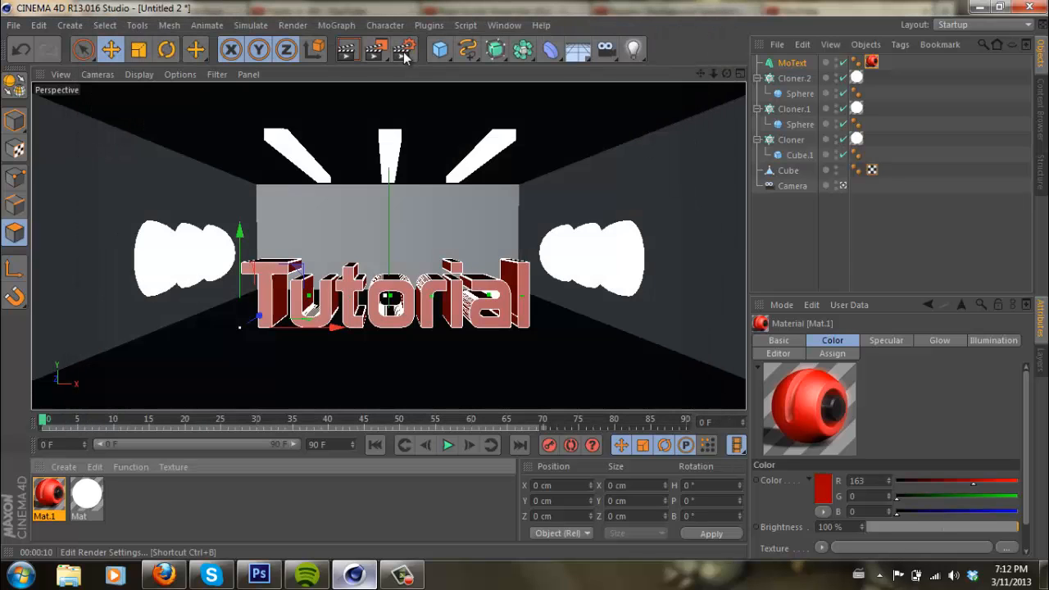
click(380, 43)
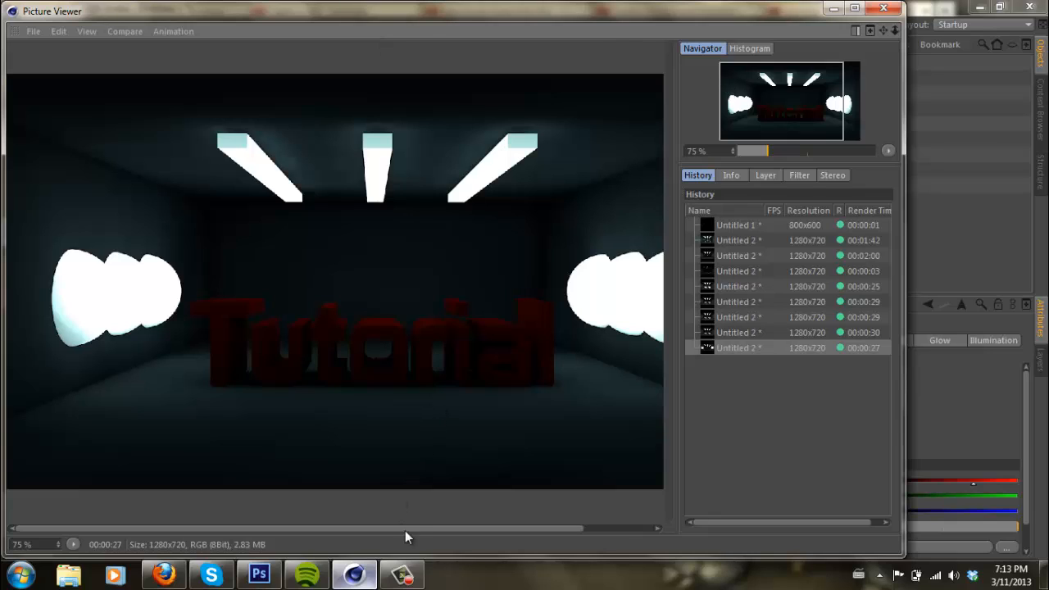
click(401, 575)
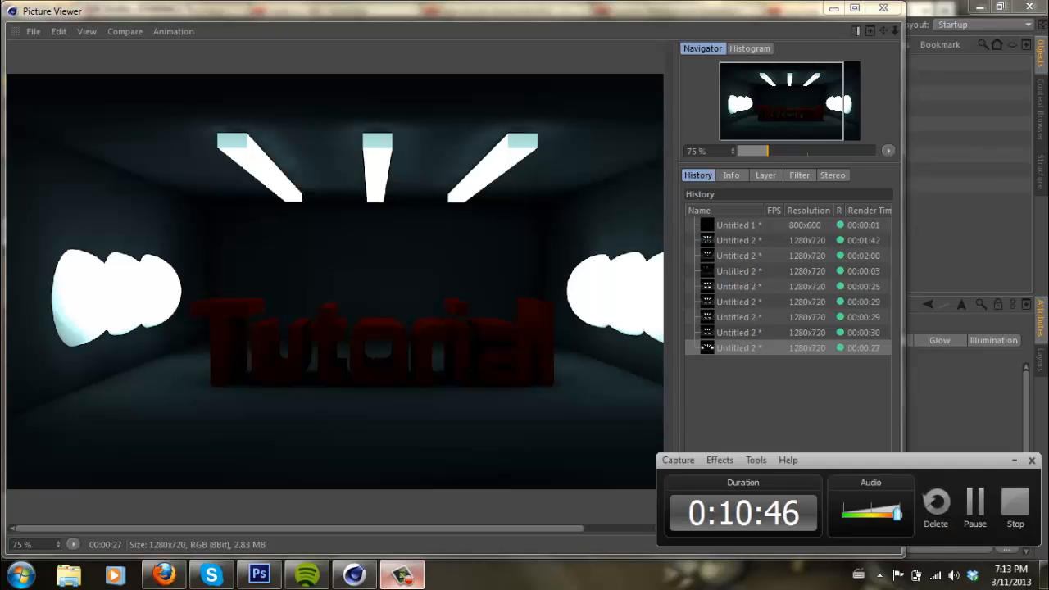